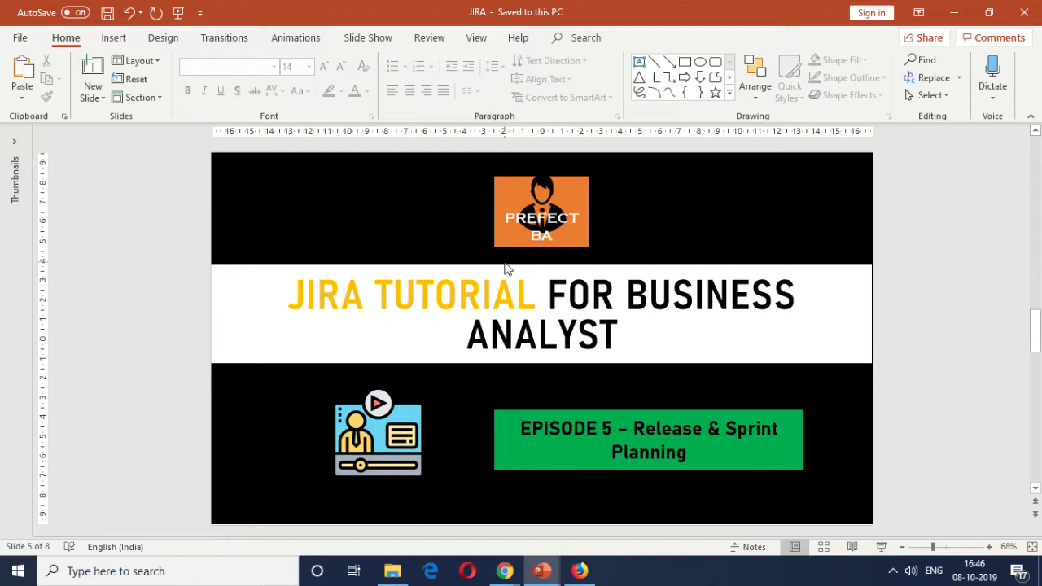
pyautogui.scroll(-1, 505, 268)
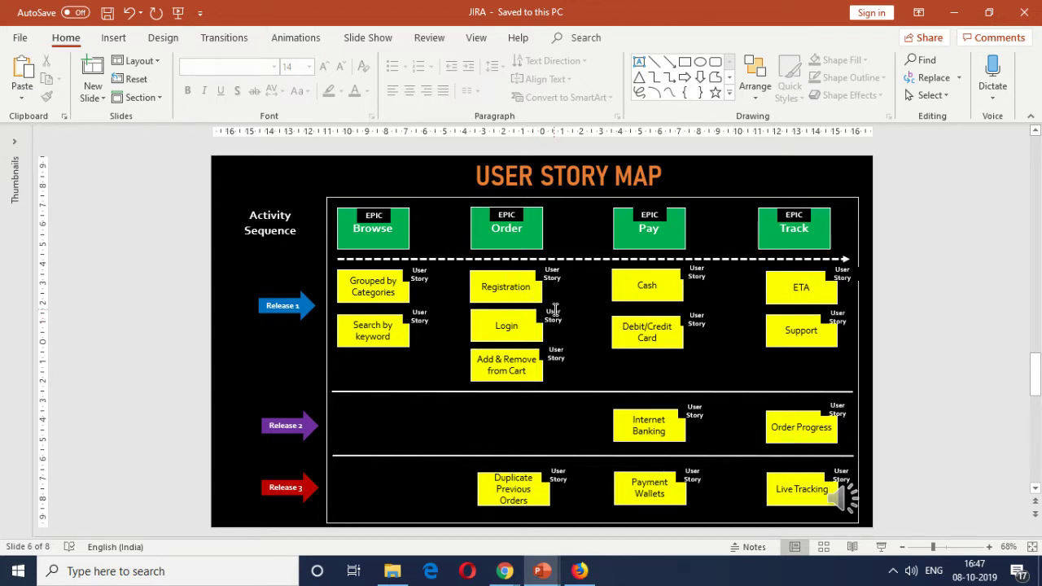
# - Switch to the Jira ABC backlog and collapse the project sidebar
pyautogui.hotkey('alt', 'Tab')
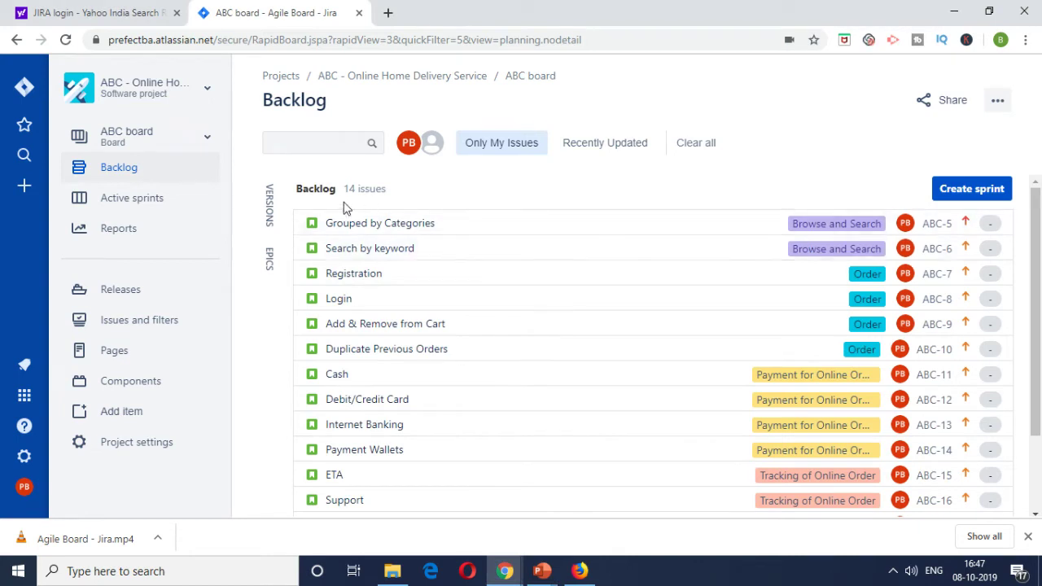
pyautogui.click(234, 89)
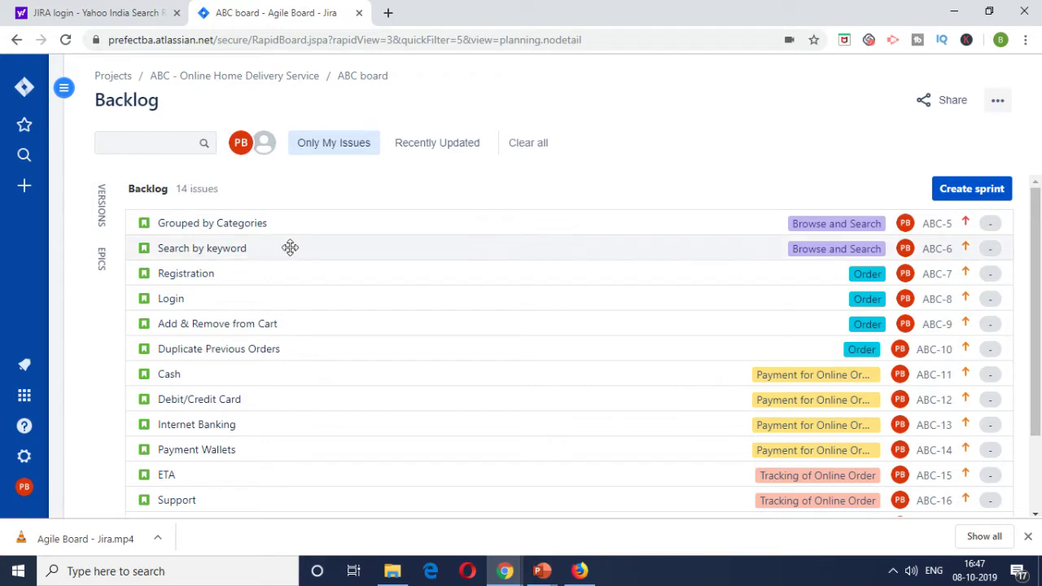
pyautogui.scroll(-2, 290, 247)
pyautogui.scroll(2, 290, 248)
# - Compare the 14 backlog issues with the story map slide
pyautogui.hotkey('alt', 'Tab')
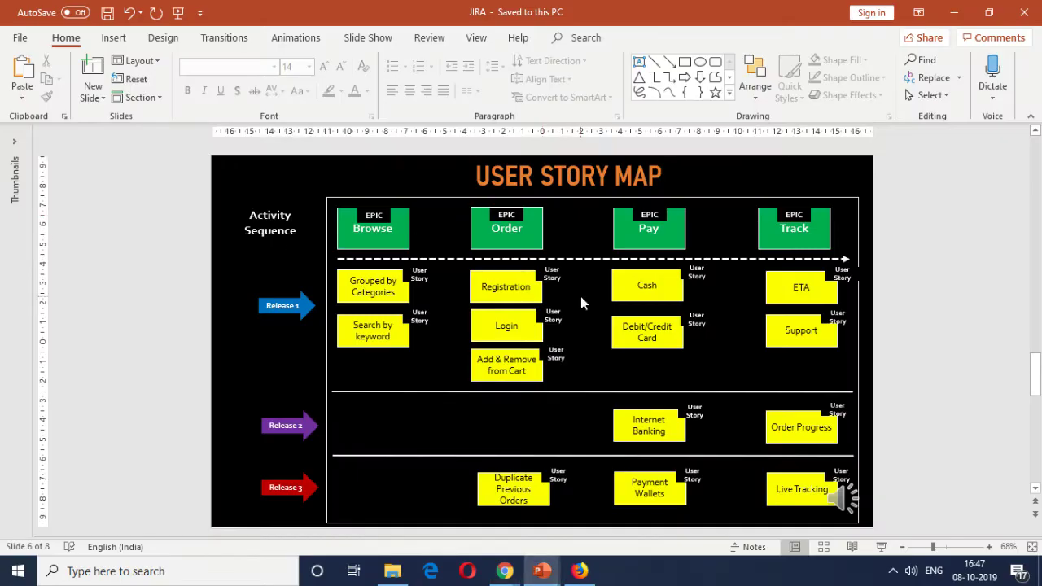
pyautogui.hotkey('alt', 'Tab')
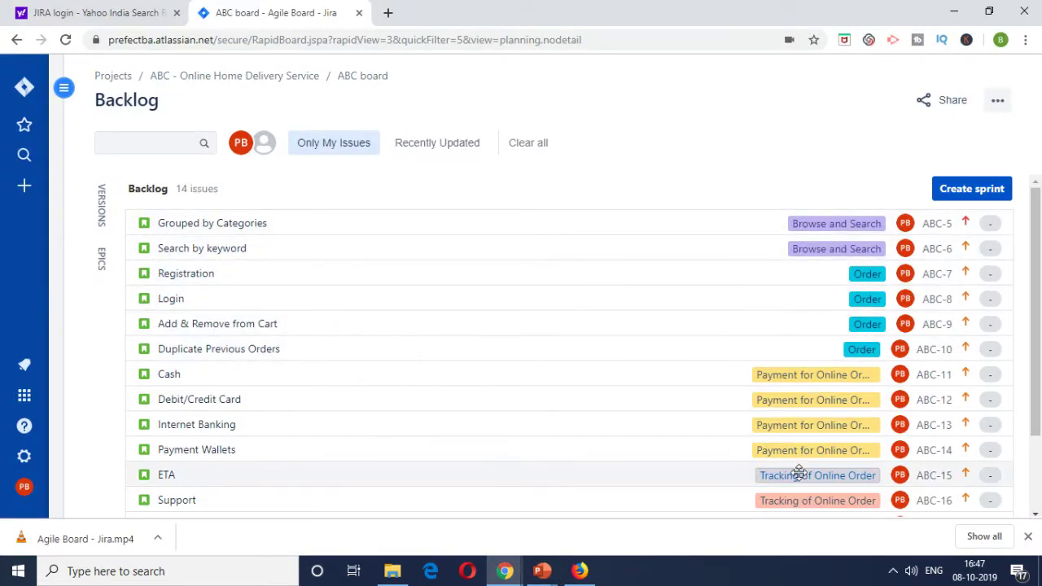
pyautogui.scroll(-2, 802, 472)
pyautogui.scroll(2, 810, 468)
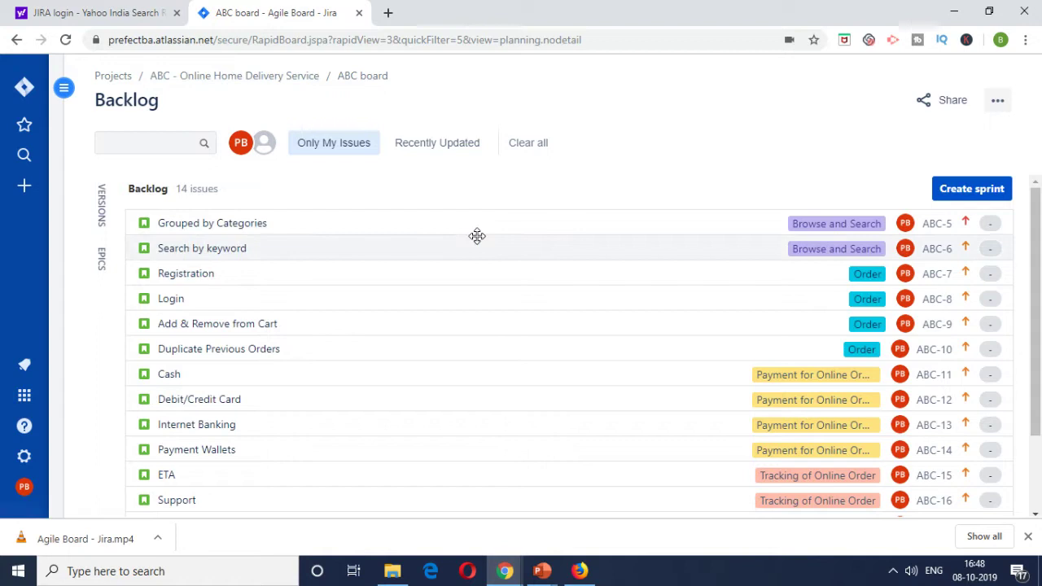
pyautogui.scroll(-2, 477, 235)
pyautogui.scroll(2, 401, 260)
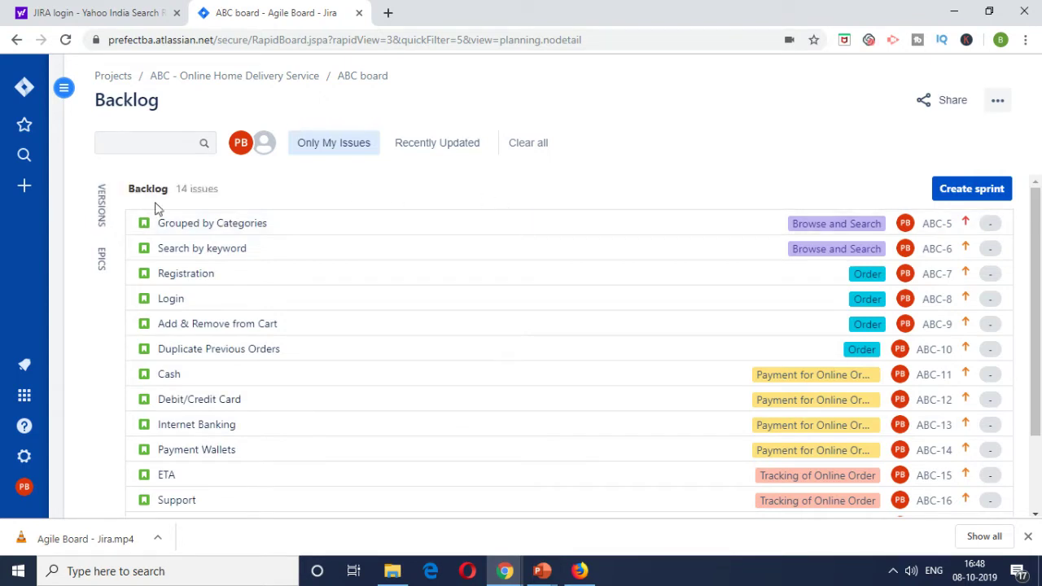
# - Create a version named 'Release 1' in the Versions panel, then close the panel
pyautogui.click(103, 228)
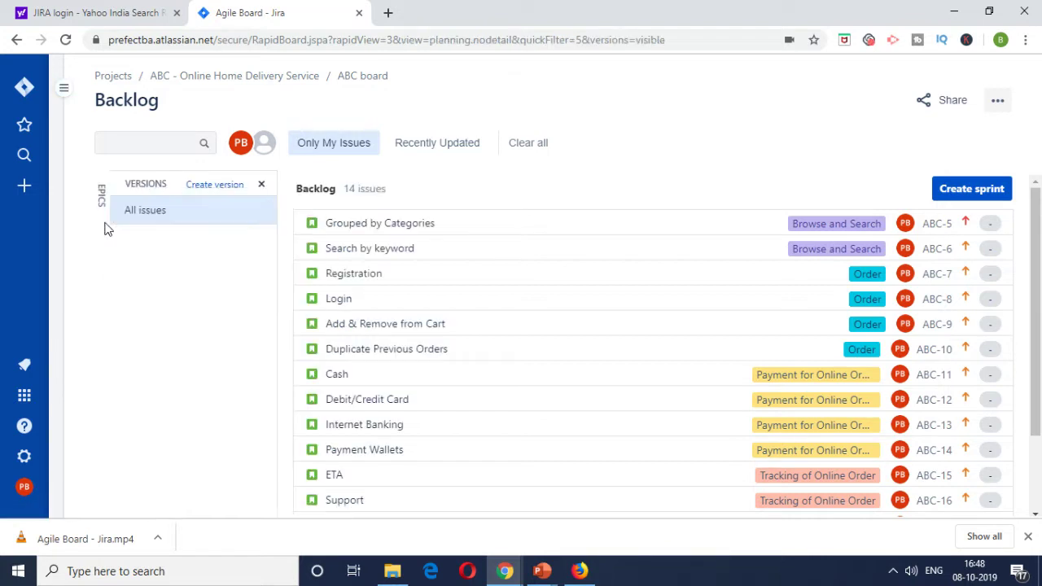
pyautogui.click(214, 184)
pyautogui.write('R')
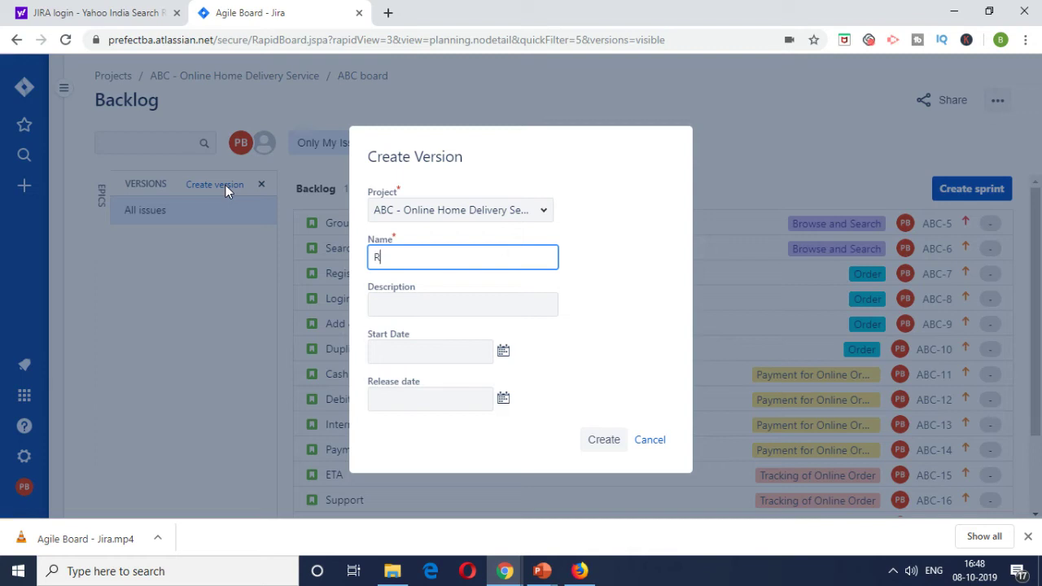
pyautogui.write('elease 1')
pyautogui.click(436, 302)
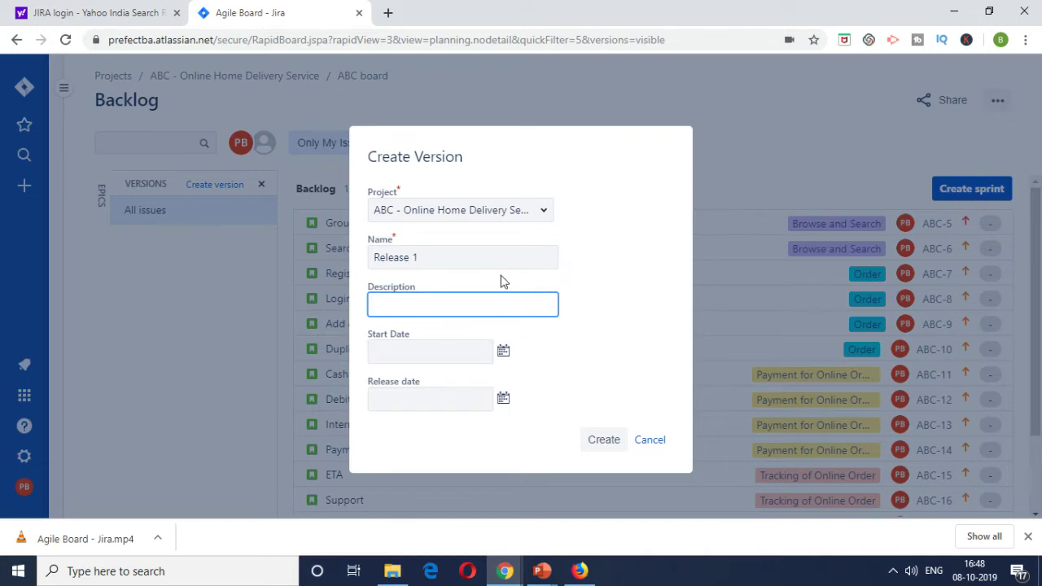
pyautogui.click(606, 441)
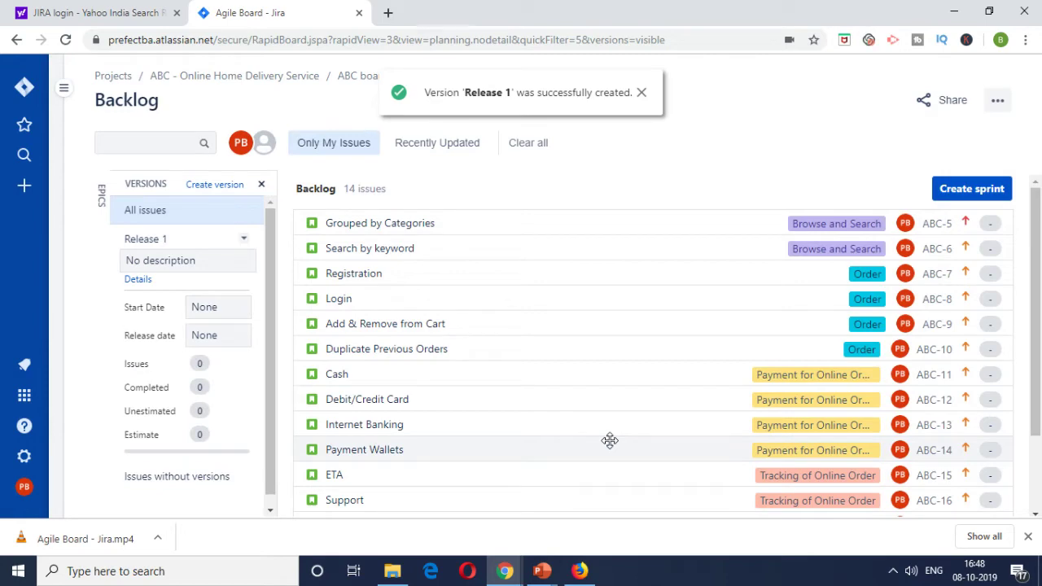
pyautogui.click(261, 185)
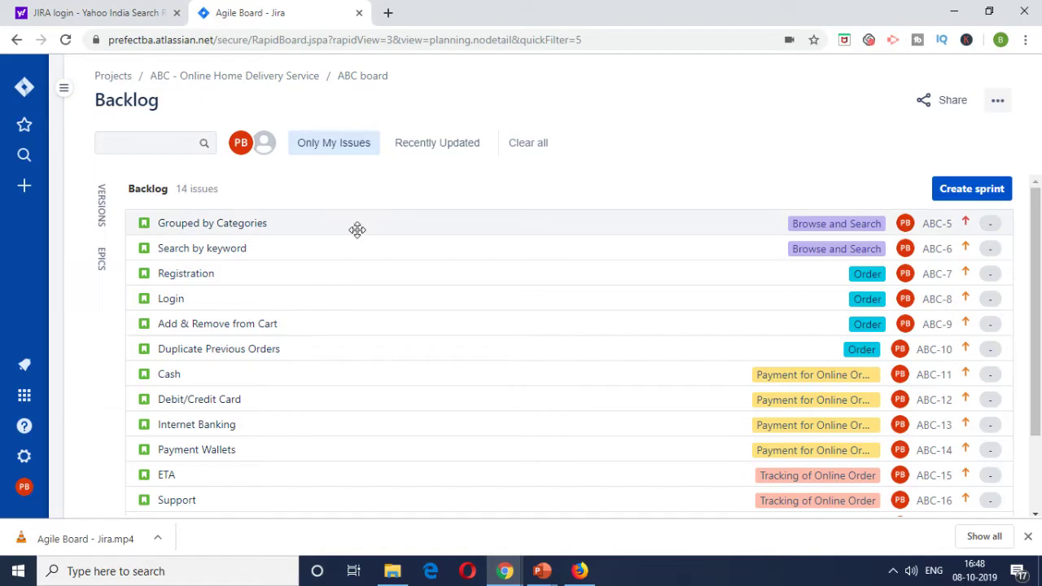
# - Check the story map, then open the Grouped by Categories story (ABC-5)
pyautogui.hotkey('alt', 'Tab')
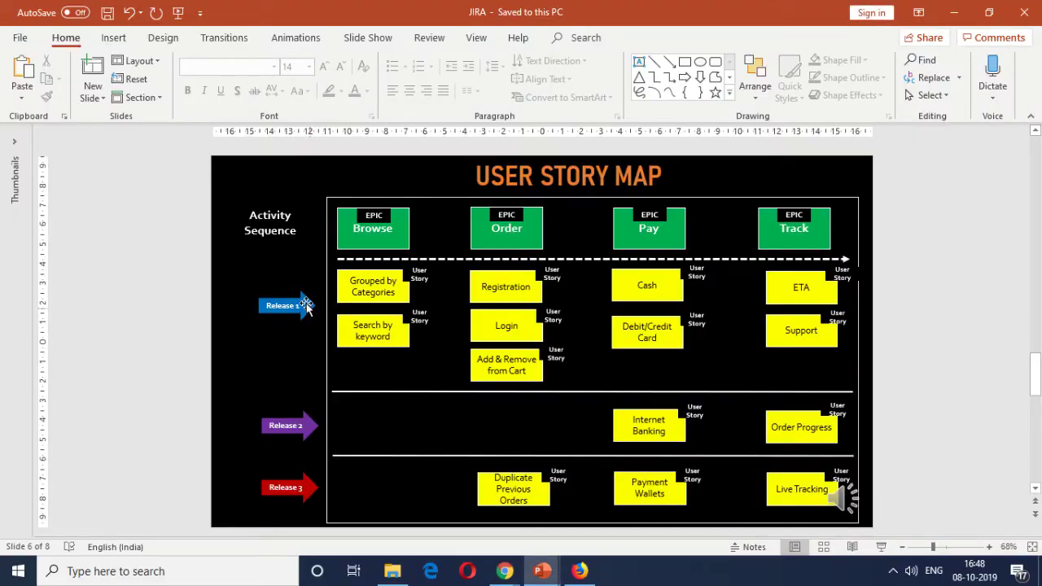
pyautogui.hotkey('alt', 'Tab')
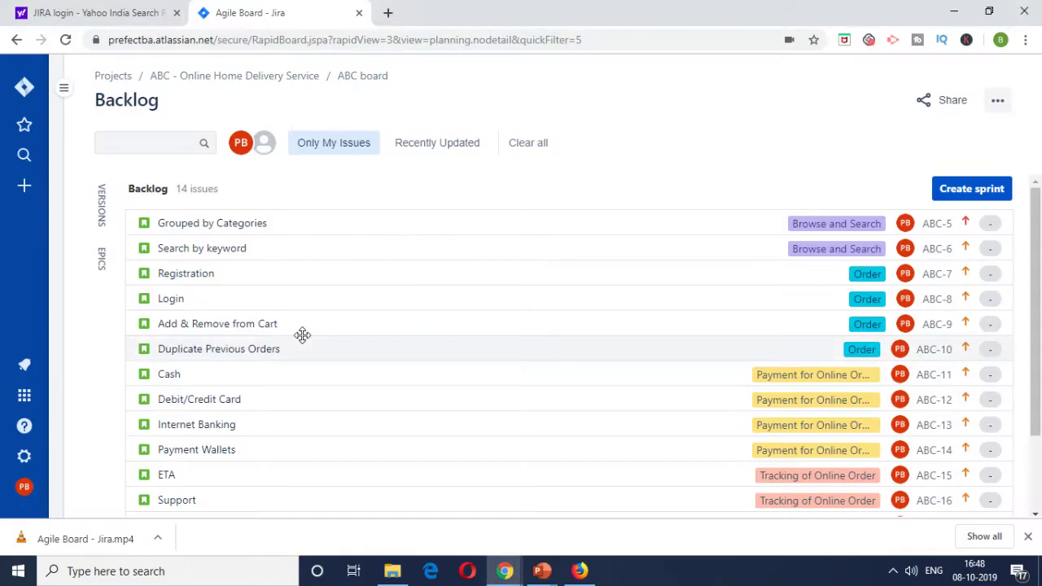
pyautogui.hotkey('alt', 'Tab')
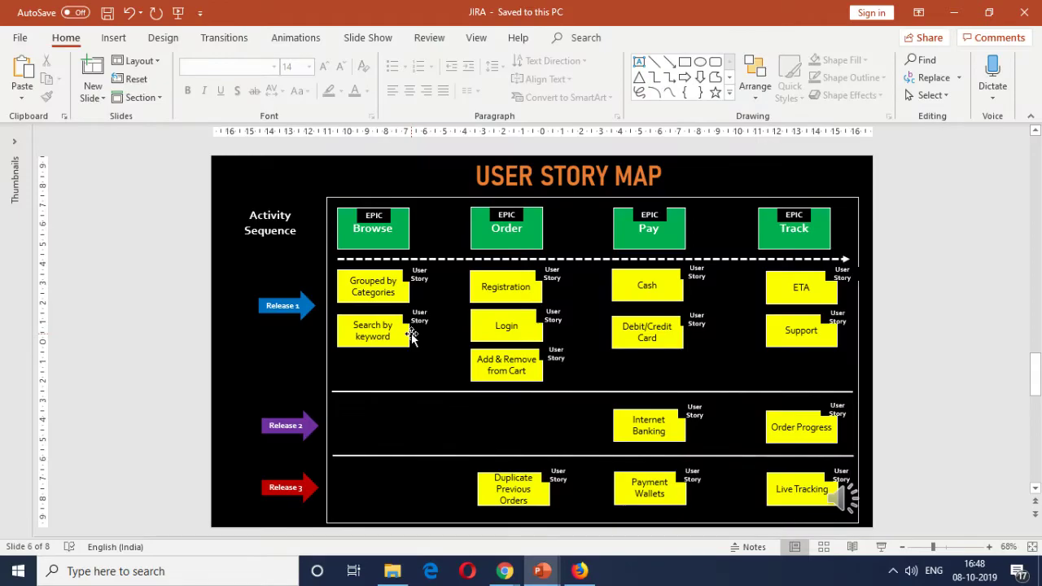
pyautogui.hotkey('alt', 'Tab')
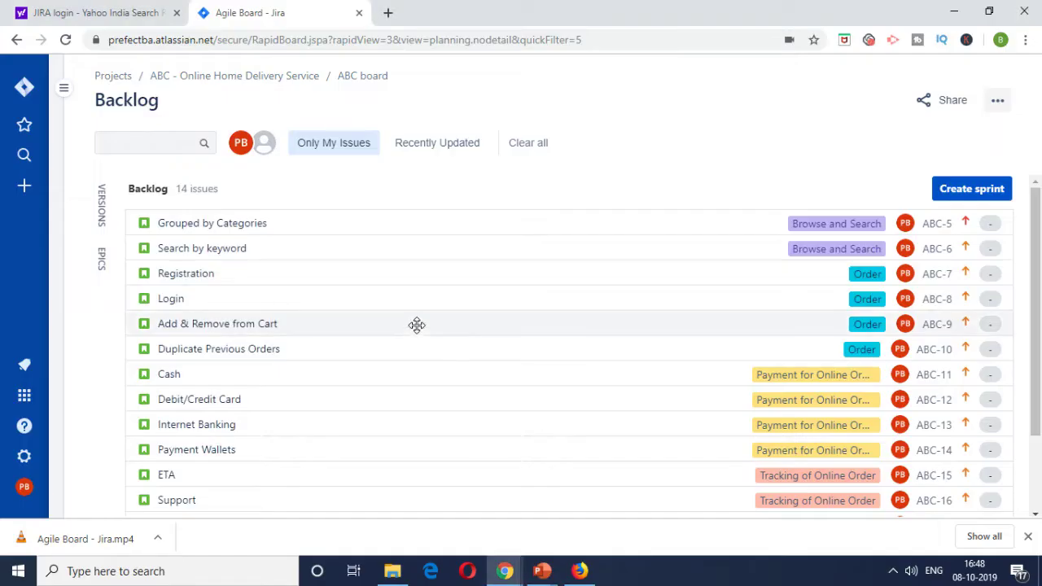
pyautogui.click(938, 229)
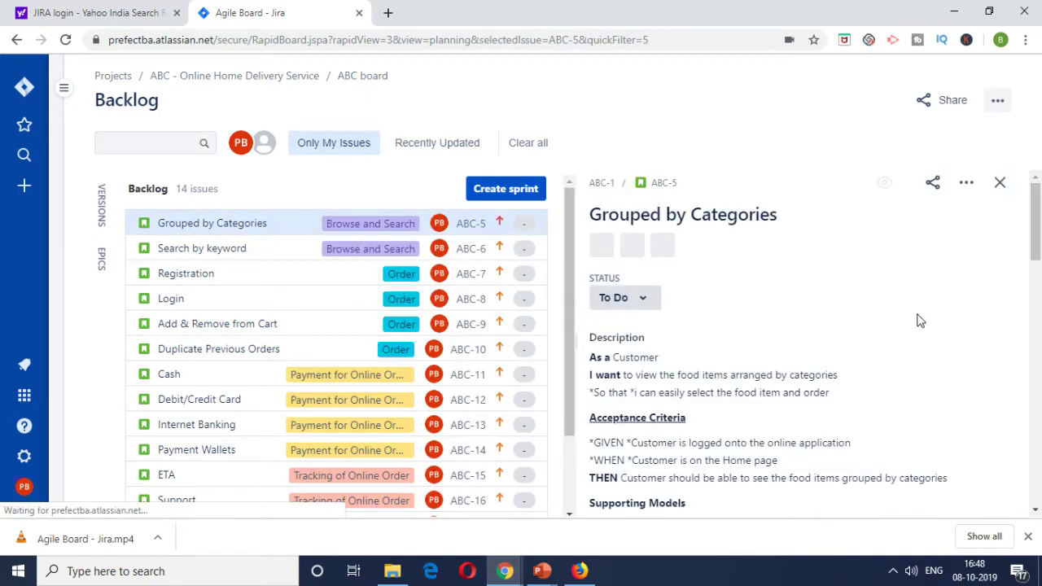
# - Set ABC-5's fix version to Release 1
pyautogui.scroll(-10, 918, 320)
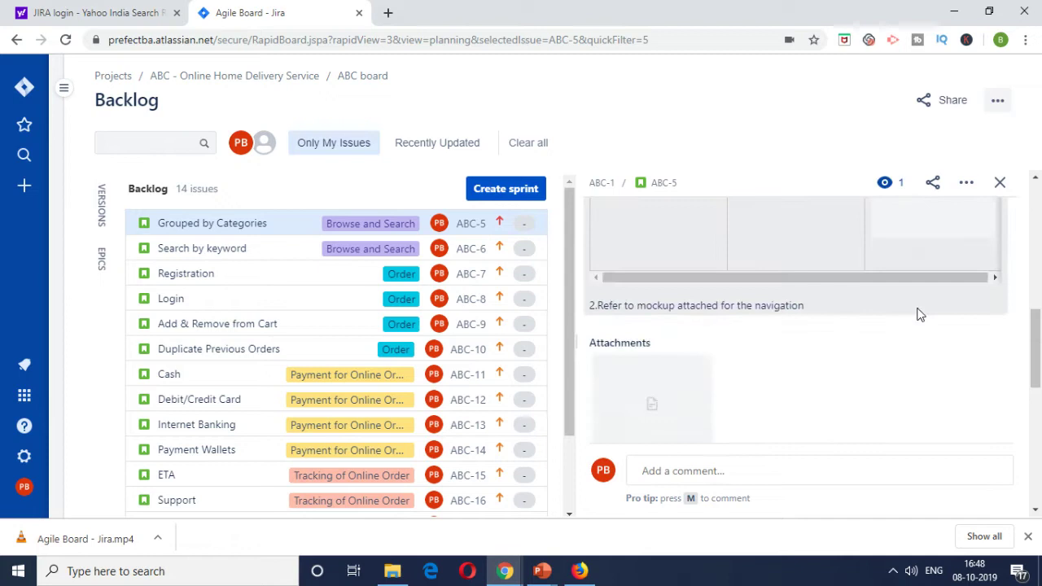
pyautogui.scroll(-6, 918, 316)
pyautogui.scroll(2, 918, 316)
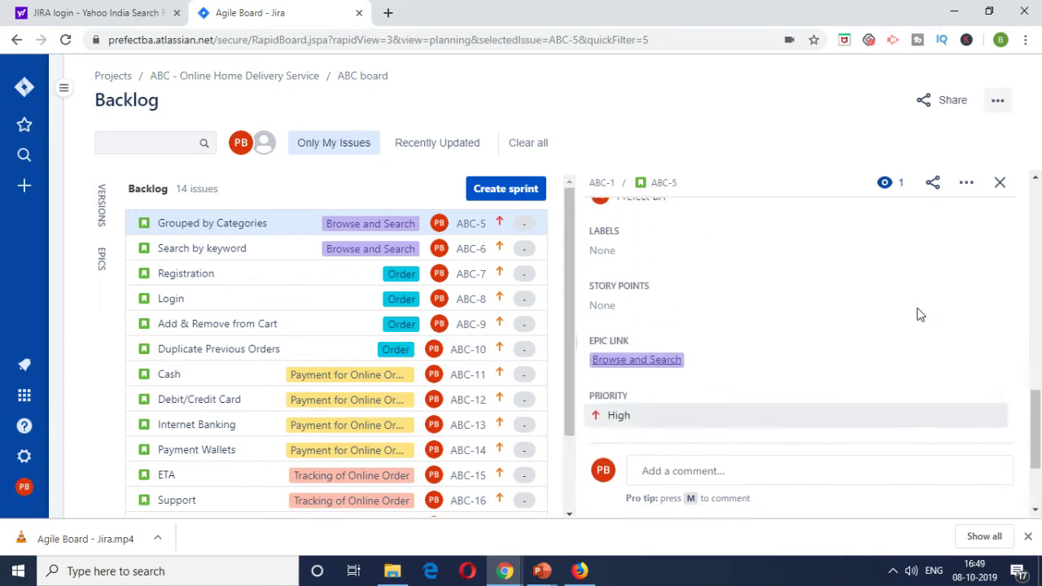
pyautogui.scroll(1, 681, 323)
pyautogui.scroll(-3, 681, 324)
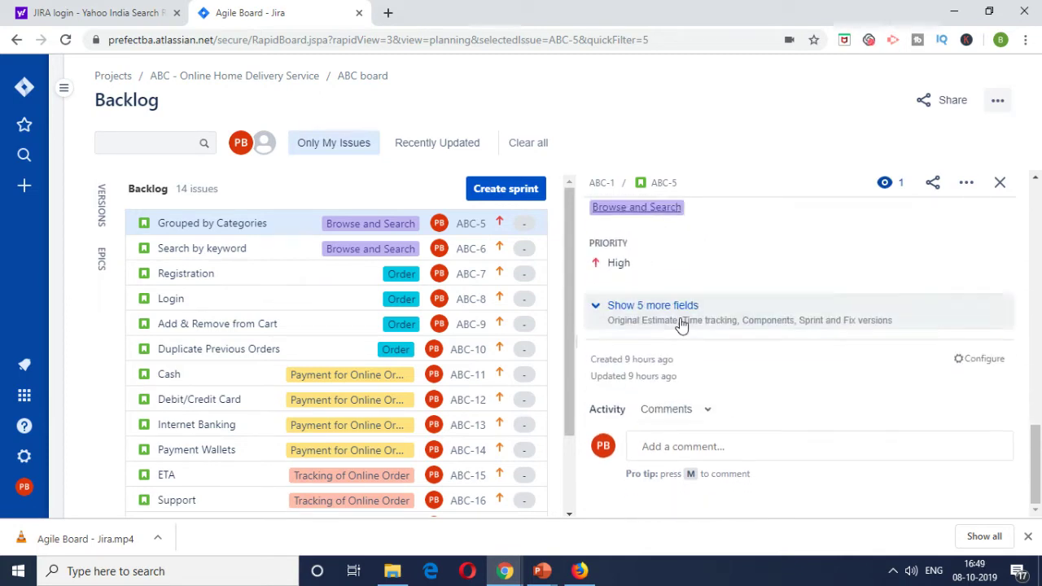
pyautogui.click(669, 316)
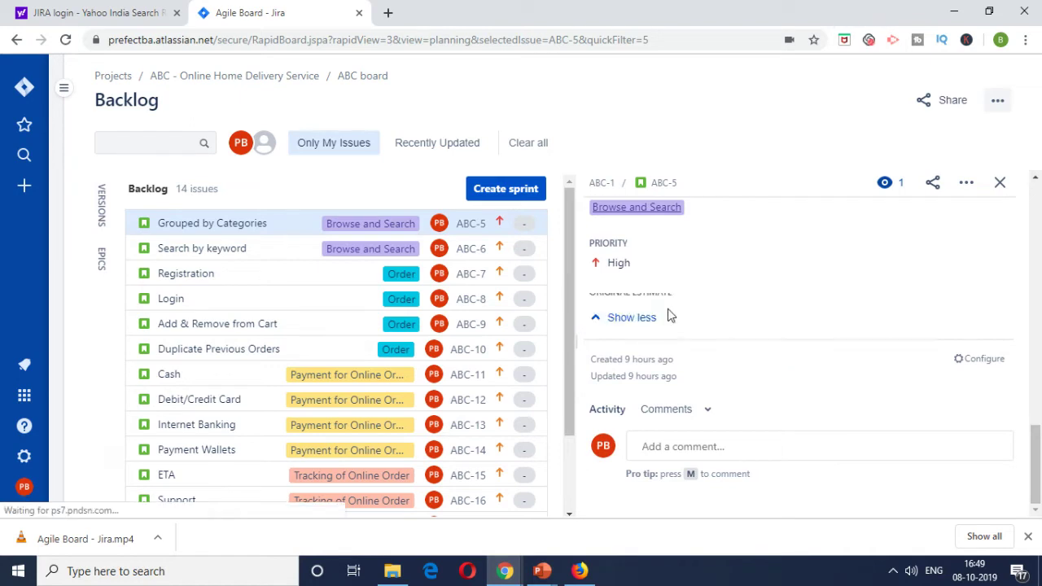
pyautogui.scroll(-4, 702, 302)
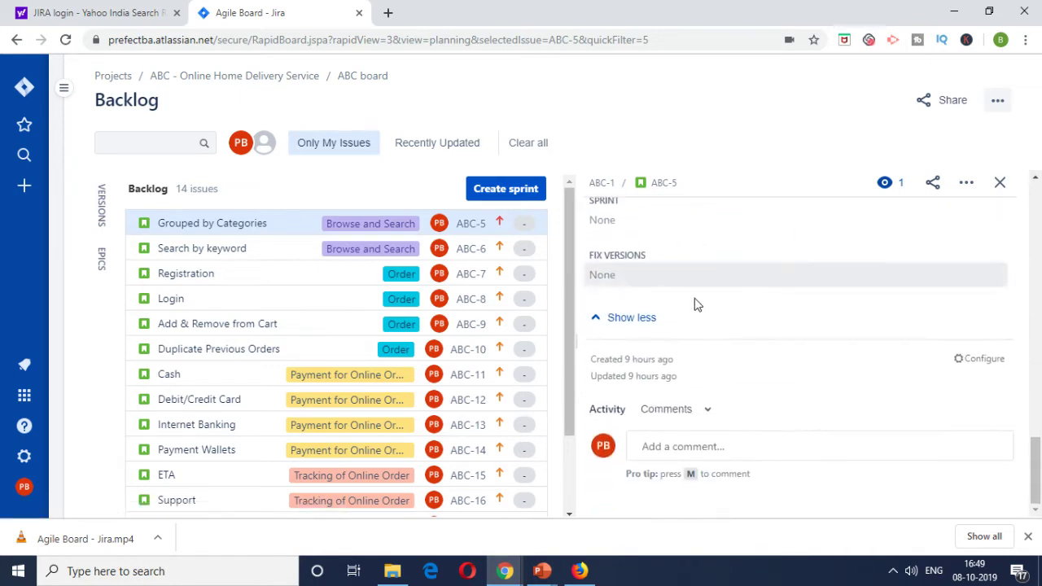
pyautogui.click(611, 276)
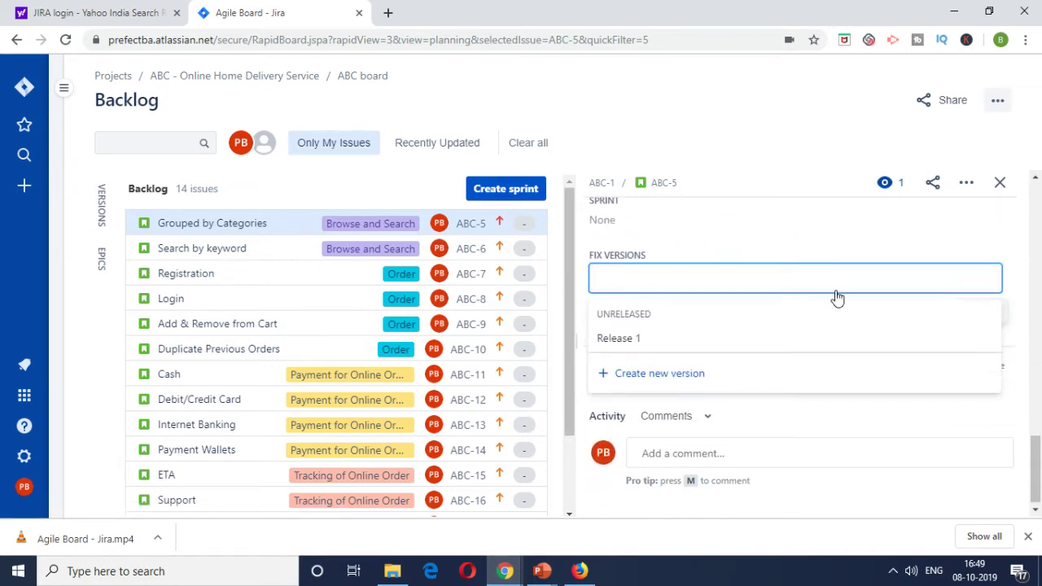
pyautogui.click(632, 342)
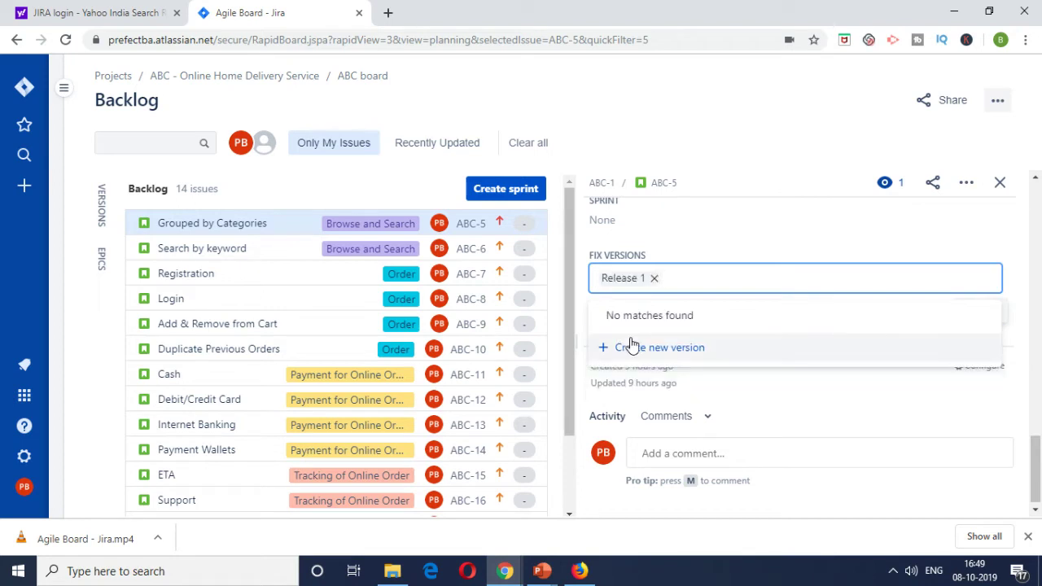
pyautogui.click(1015, 243)
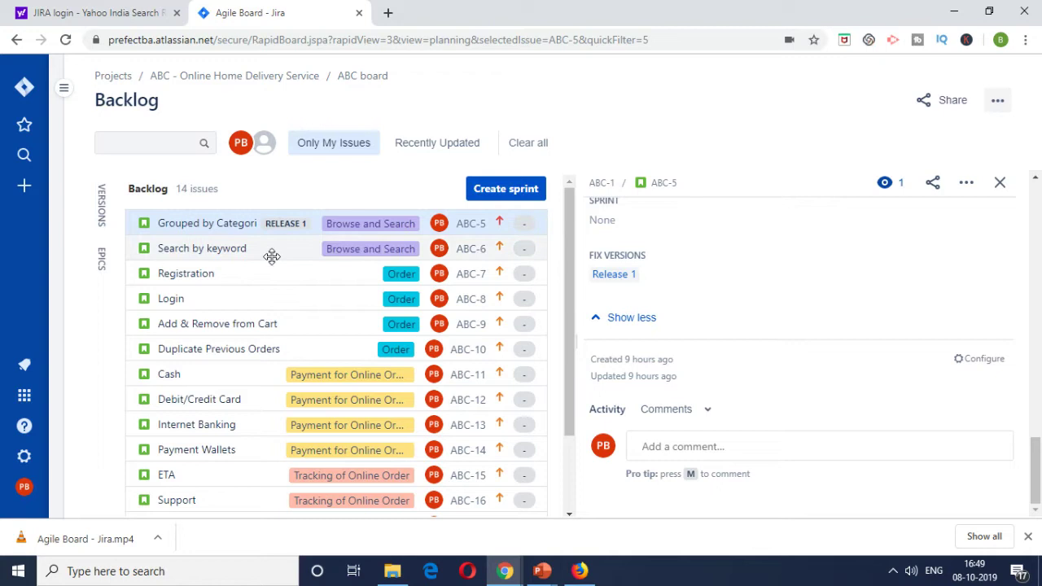
# - Set the Search by keyword story (ABC-6) fix version to Release 1
pyautogui.click(476, 254)
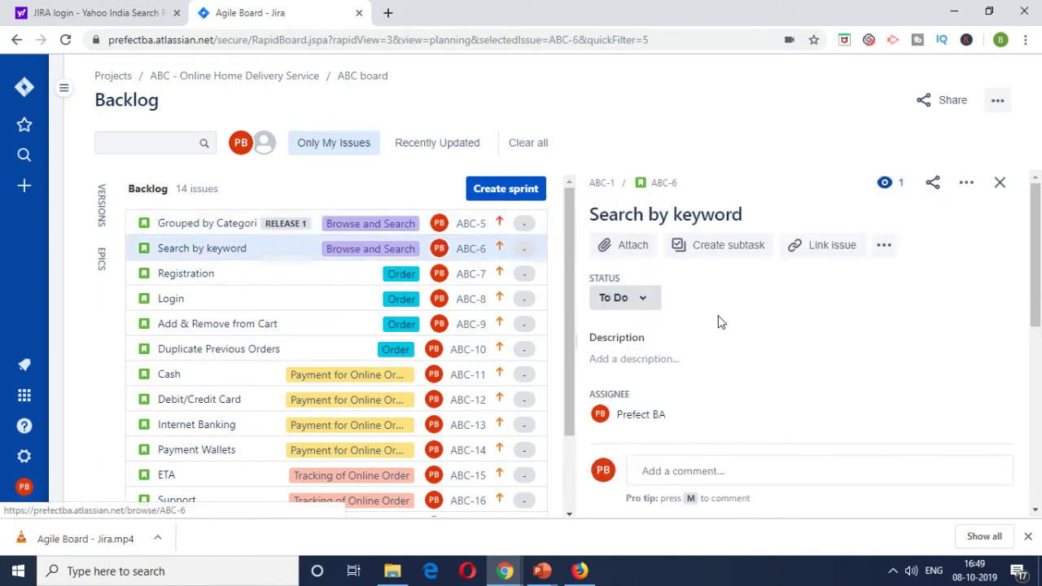
pyautogui.scroll(-5, 840, 358)
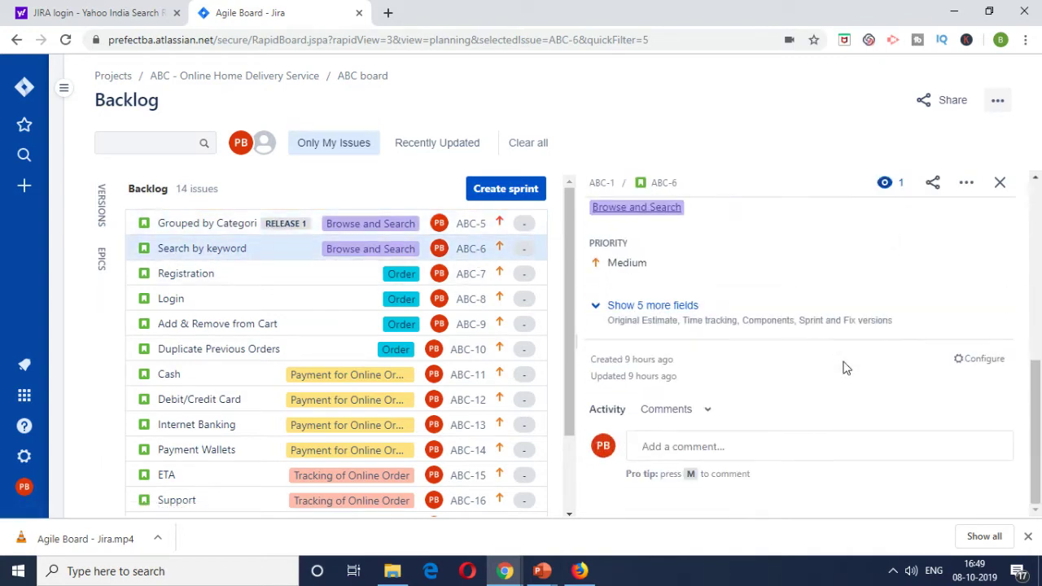
pyautogui.click(686, 324)
pyautogui.scroll(-3, 691, 334)
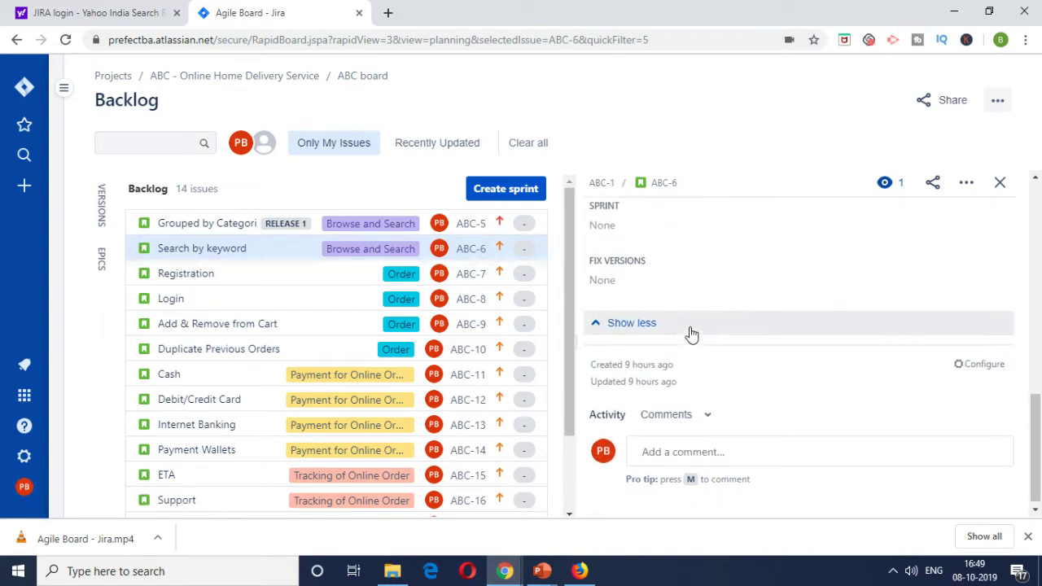
pyautogui.scroll(2, 643, 350)
pyautogui.scroll(-1, 681, 367)
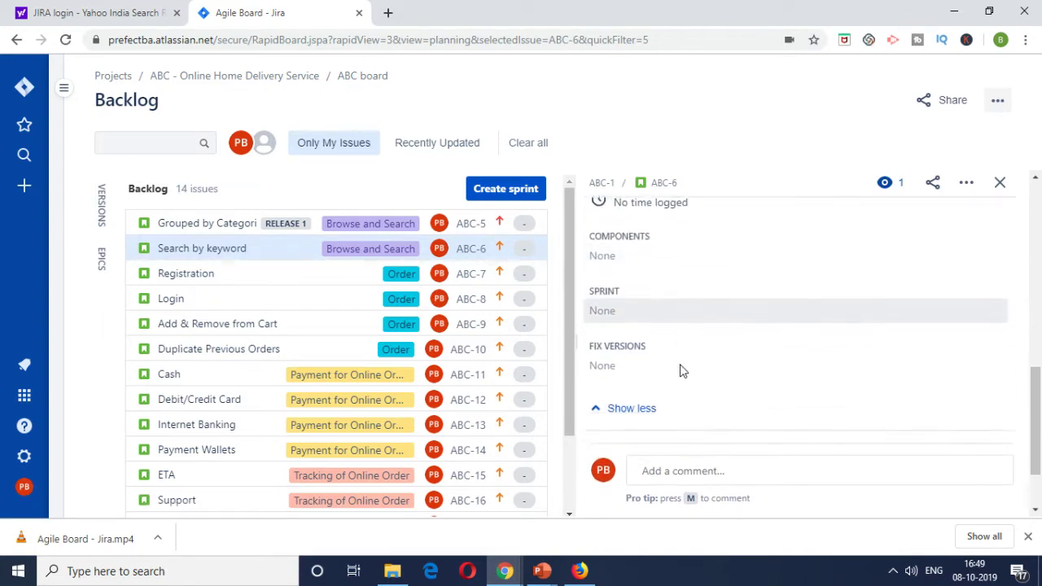
pyautogui.click(619, 355)
pyautogui.click(622, 417)
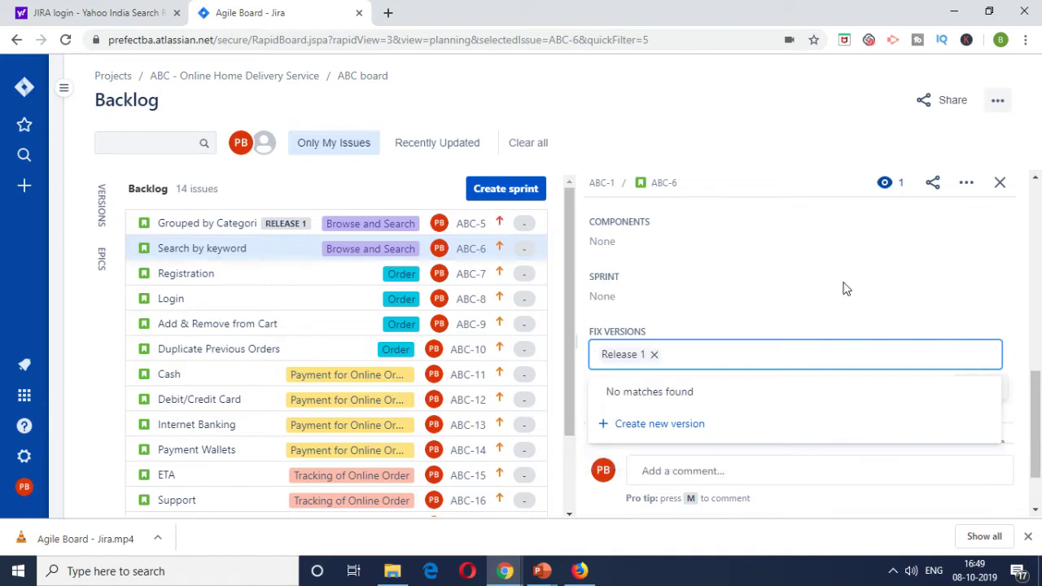
pyautogui.click(1027, 250)
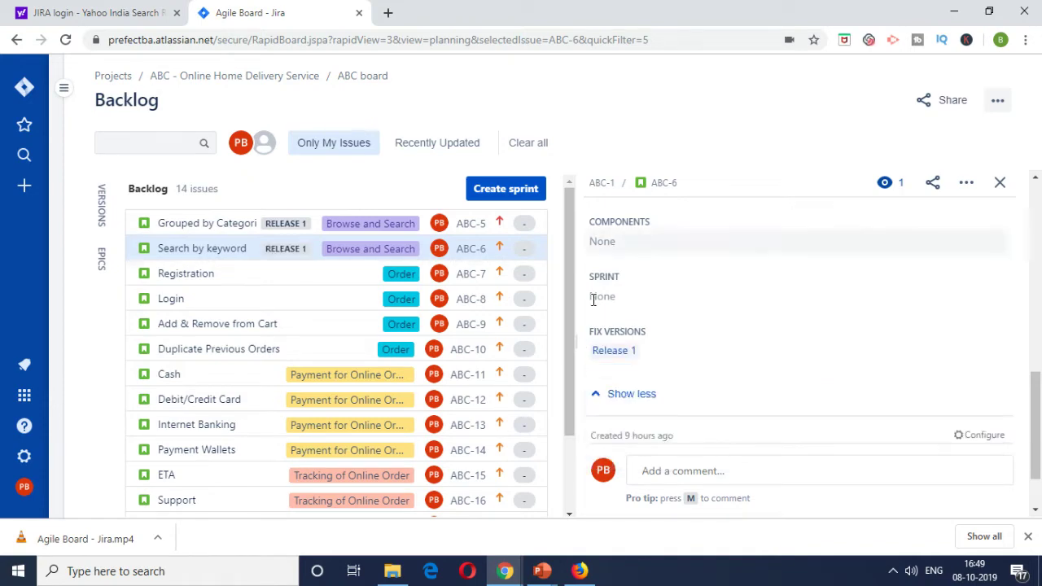
# - Locate the Registration and Add & Remove from Cart stories on the story map slide
pyautogui.hotkey('alt', 'Tab')
pyautogui.click(503, 301)
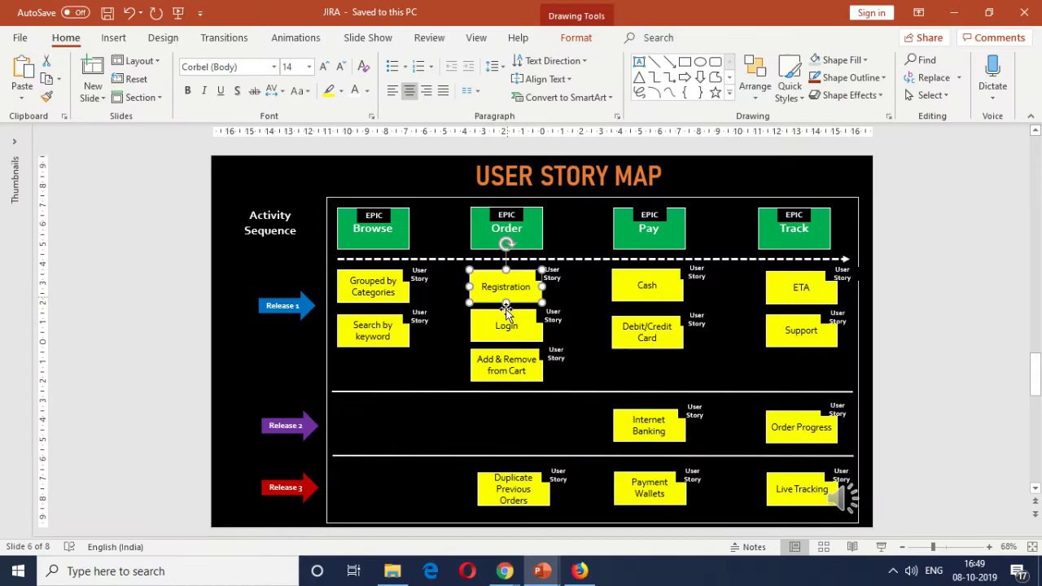
pyautogui.click(510, 361)
pyautogui.hotkey('alt', 'Tab')
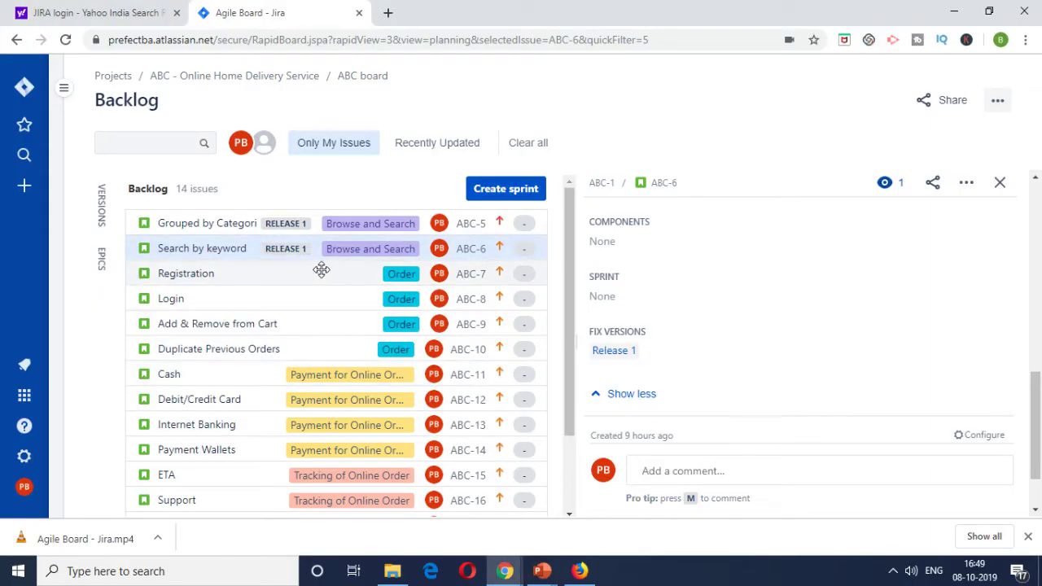
# - Set the Registration story (ABC-7) fix version to Release 1
pyautogui.click(477, 276)
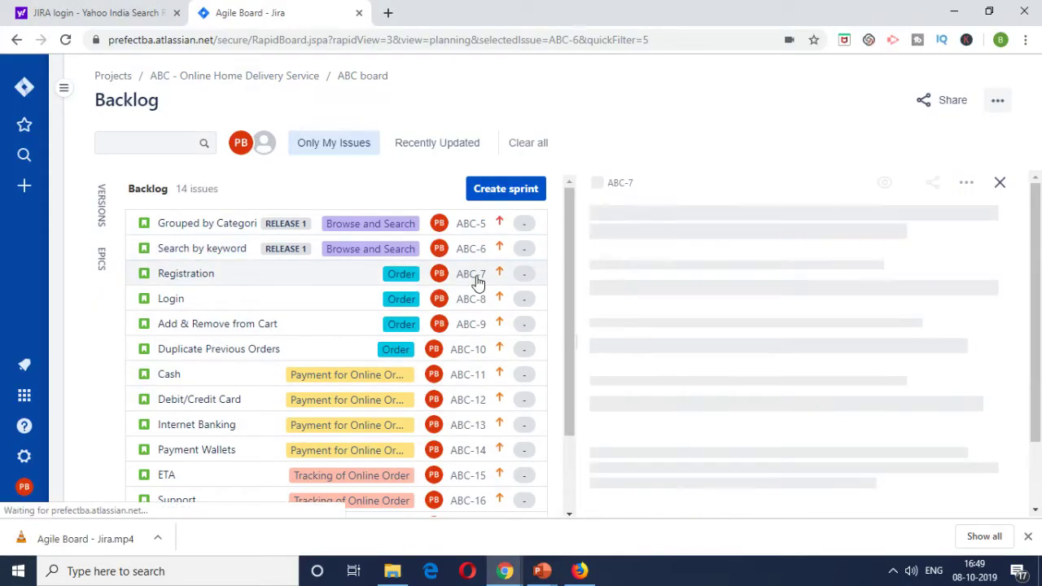
pyautogui.scroll(-5, 744, 305)
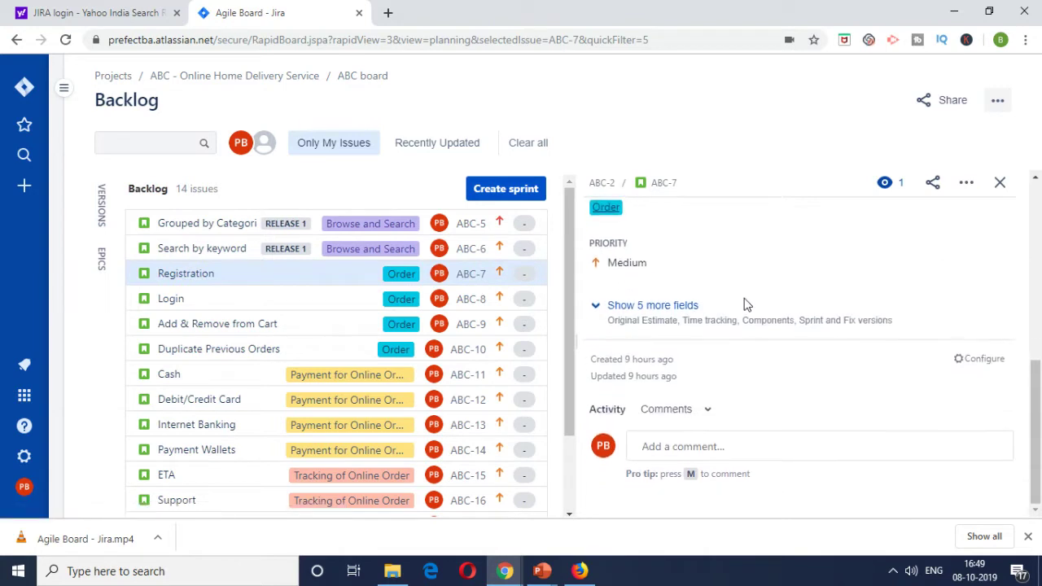
pyautogui.click(652, 306)
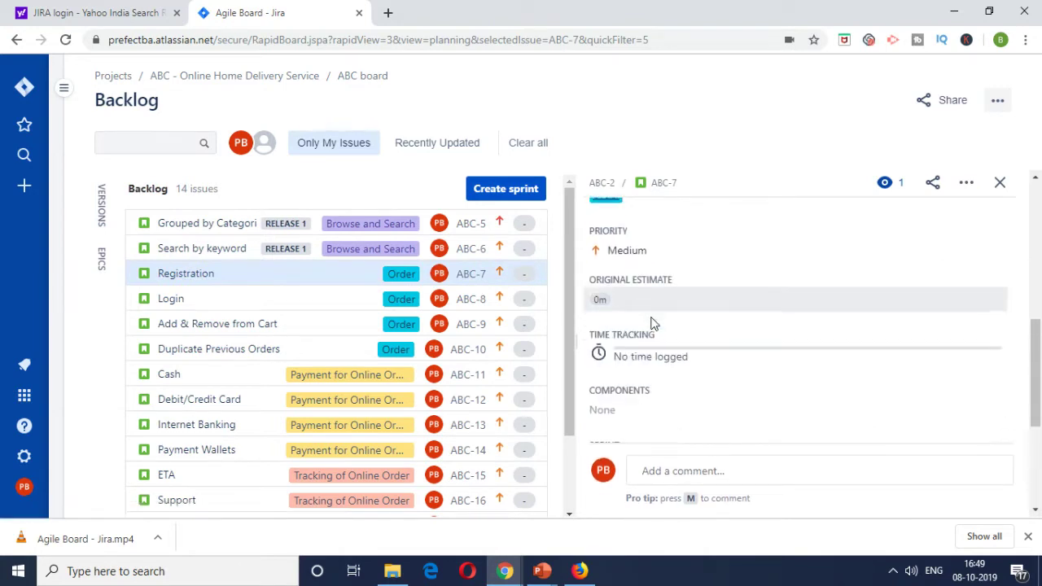
pyautogui.scroll(-3, 653, 323)
pyautogui.click(604, 303)
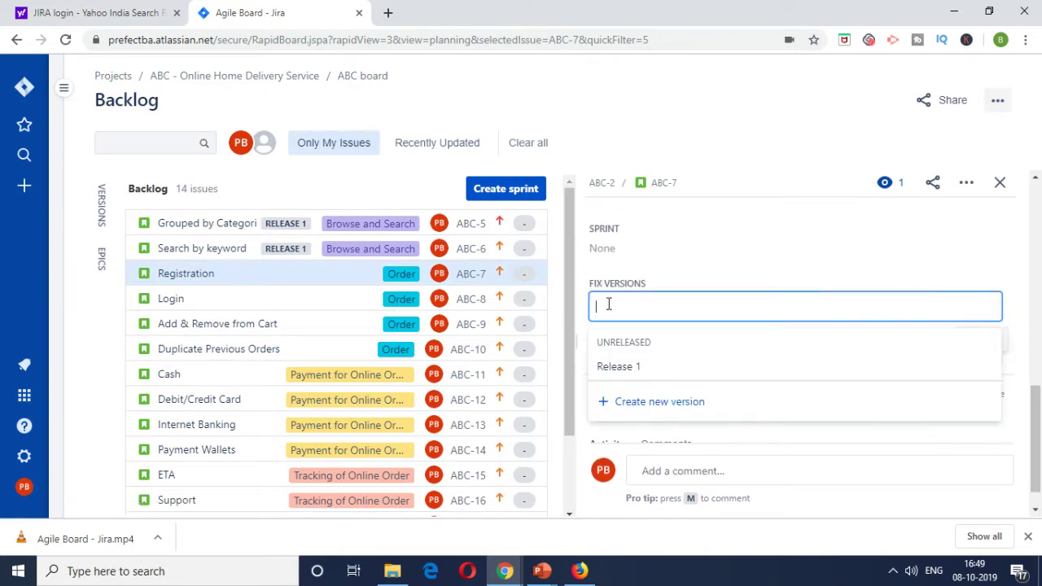
pyautogui.click(627, 365)
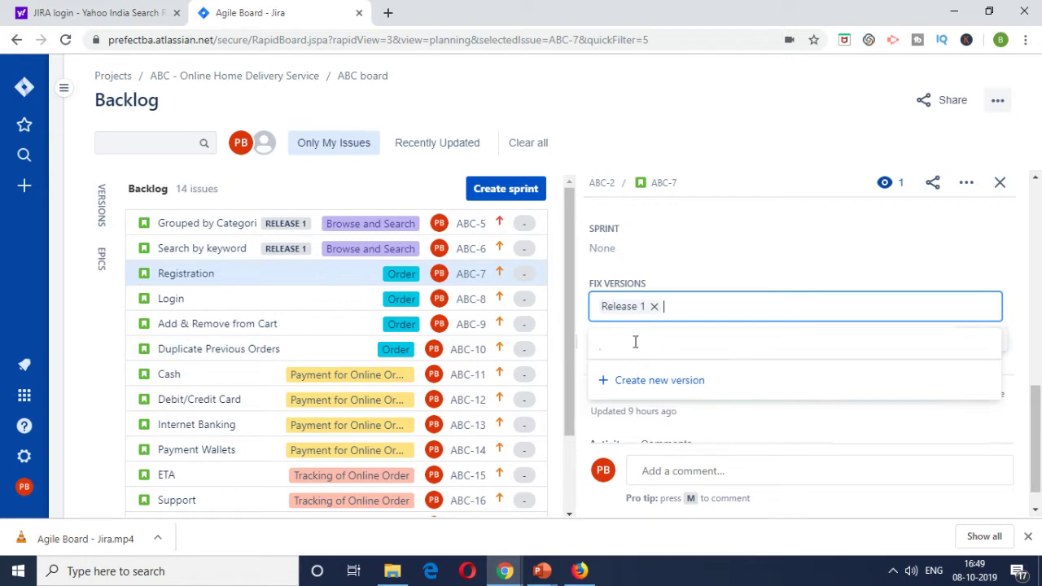
pyautogui.click(853, 418)
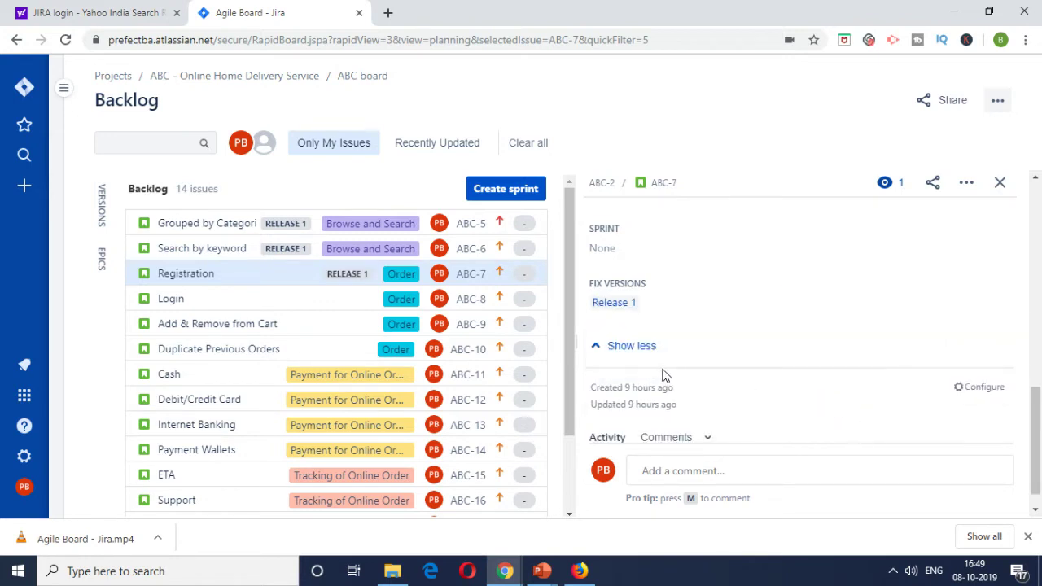
# - Set the Login story (ABC-8) fix version to Release 1
pyautogui.click(472, 299)
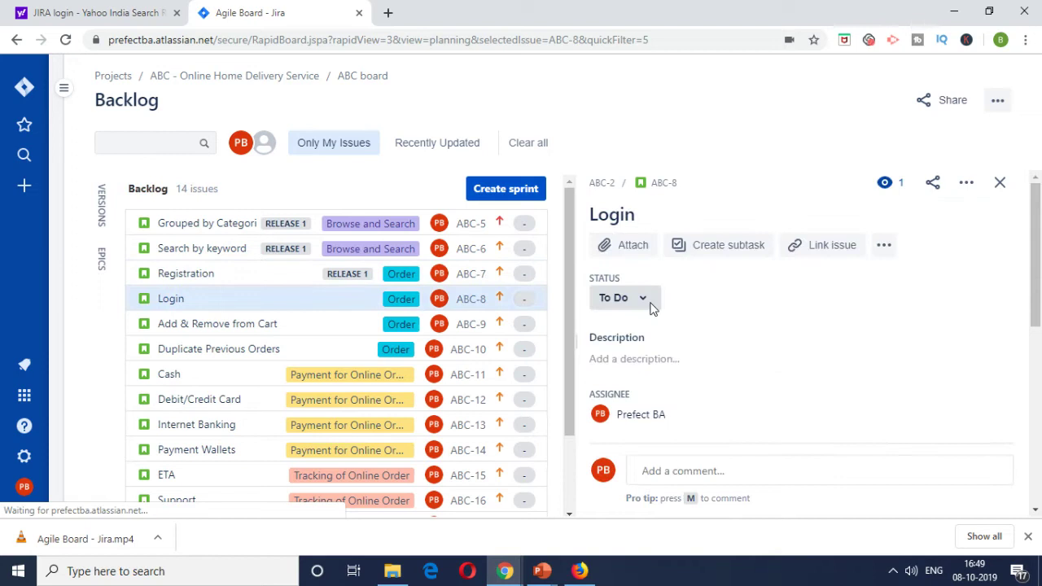
pyautogui.scroll(-5, 651, 307)
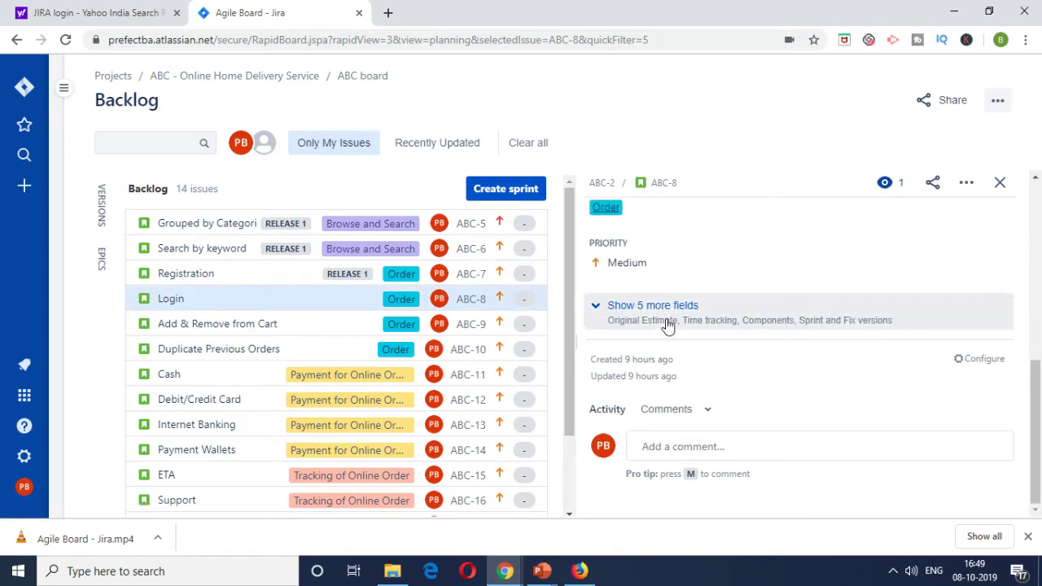
pyautogui.click(667, 322)
pyautogui.scroll(-4, 666, 322)
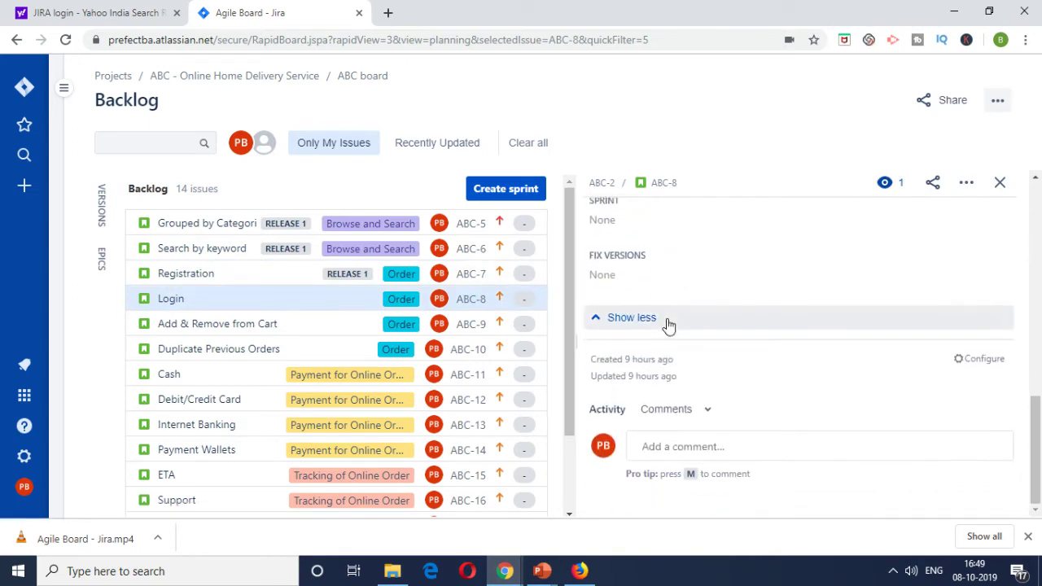
pyautogui.scroll(3, 659, 323)
pyautogui.scroll(-3, 700, 327)
pyautogui.scroll(1, 709, 328)
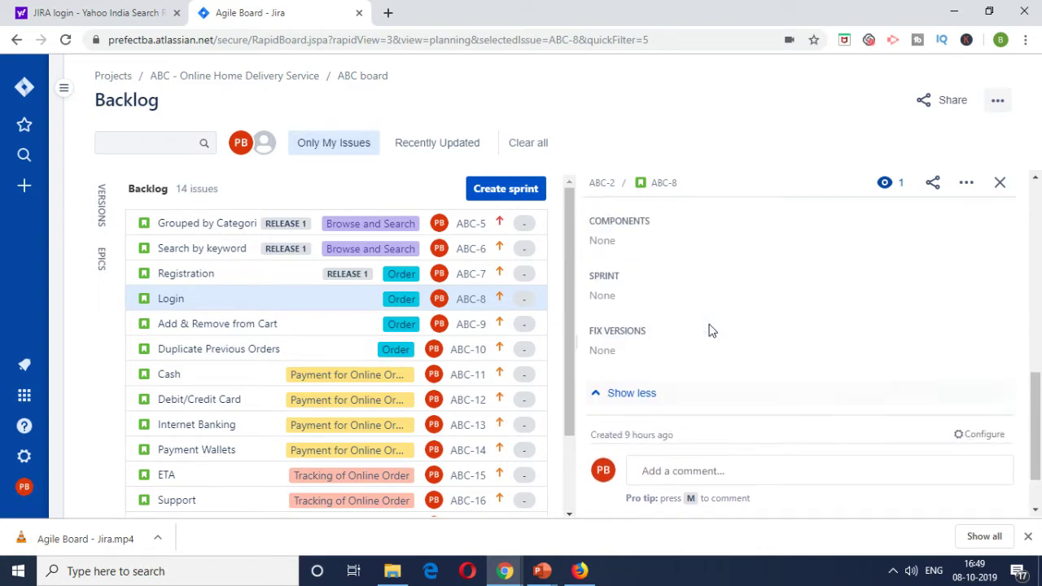
pyautogui.click(617, 347)
pyautogui.click(645, 417)
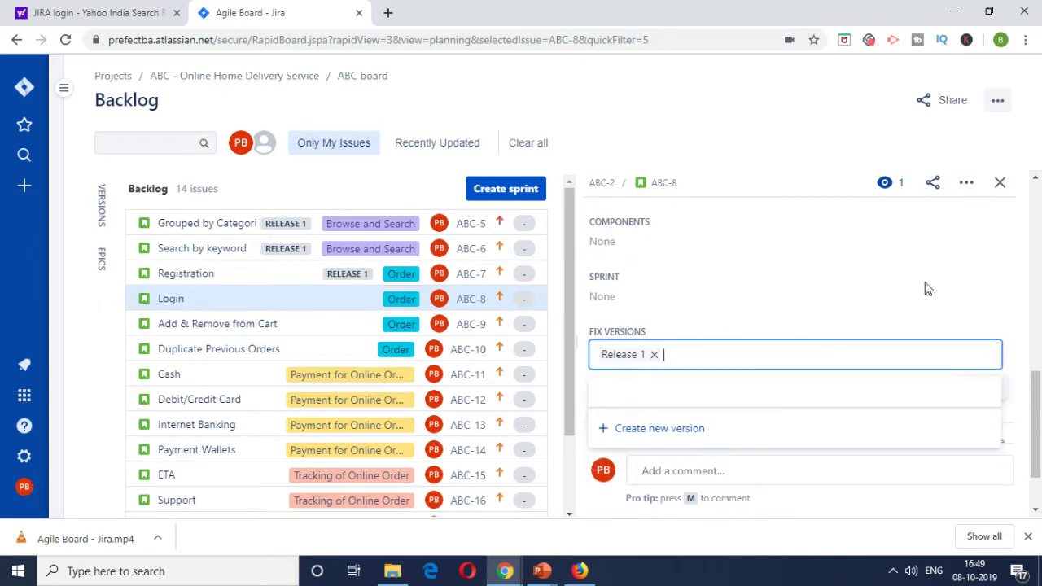
pyautogui.click(1013, 298)
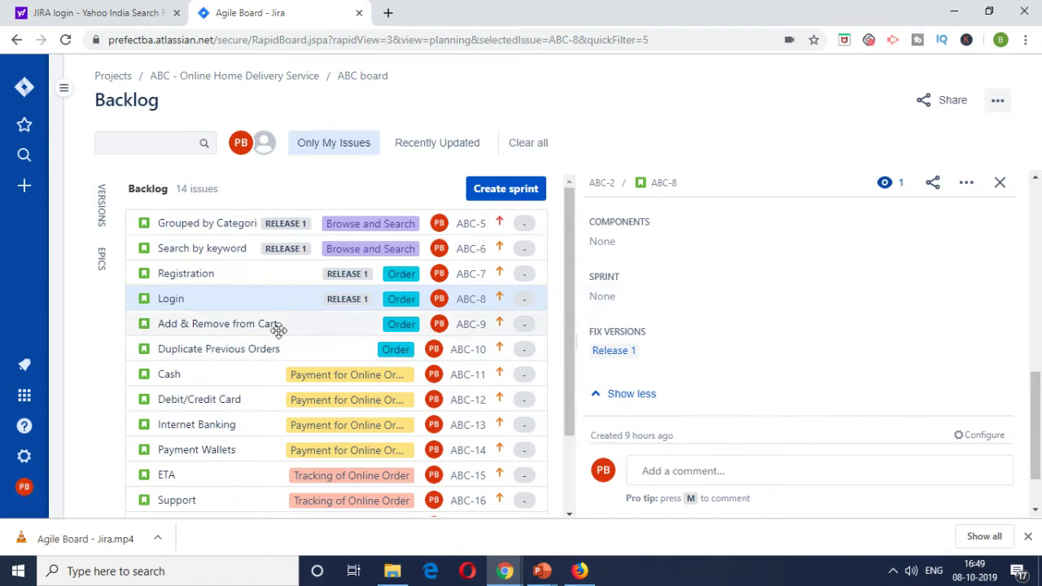
# - Set the Add & Remove from Cart story's fix version to Release 1
pyautogui.click(473, 326)
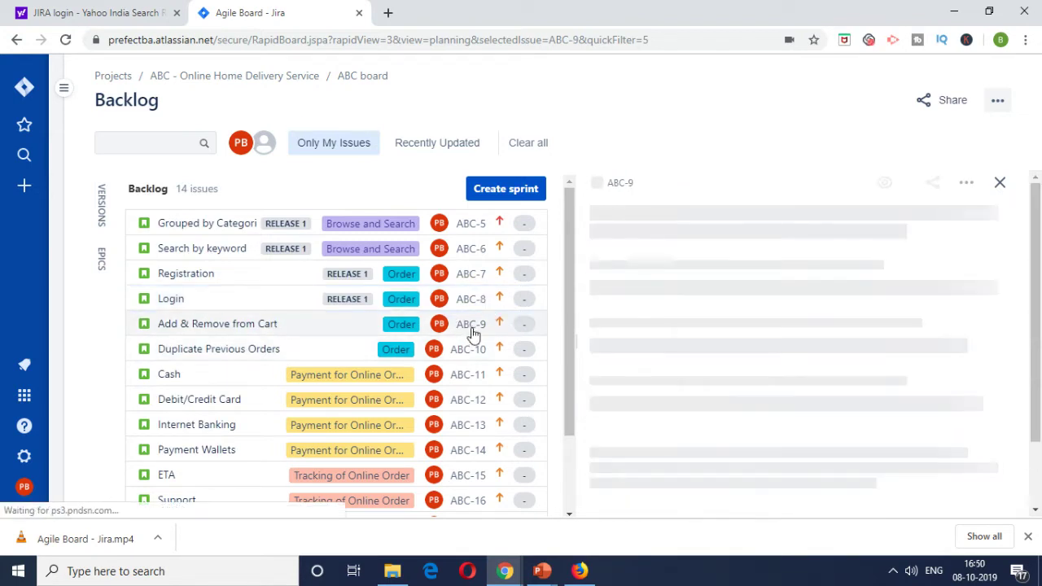
pyautogui.scroll(-3, 752, 297)
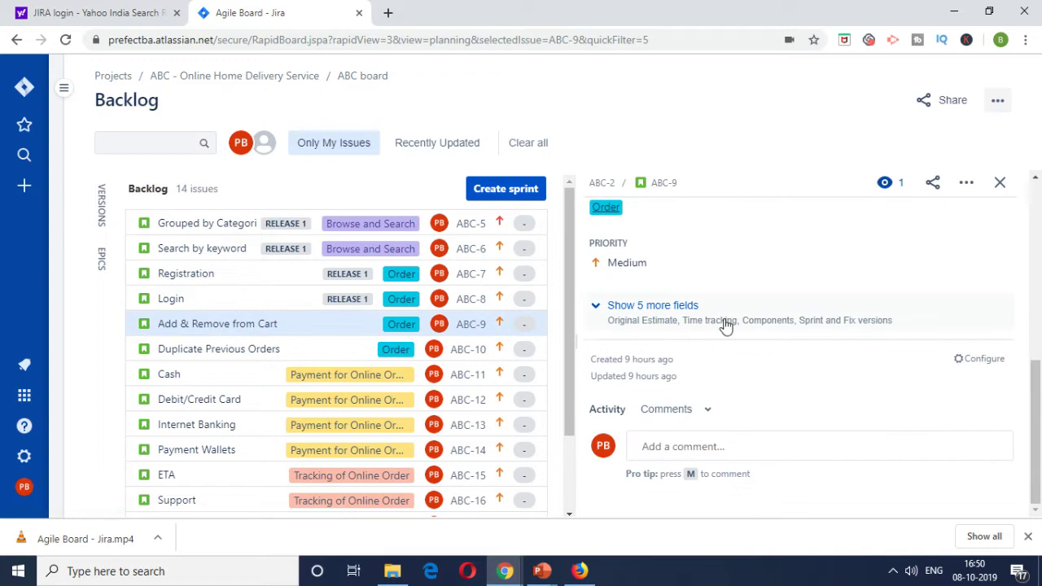
pyautogui.click(734, 321)
pyautogui.scroll(-3, 738, 321)
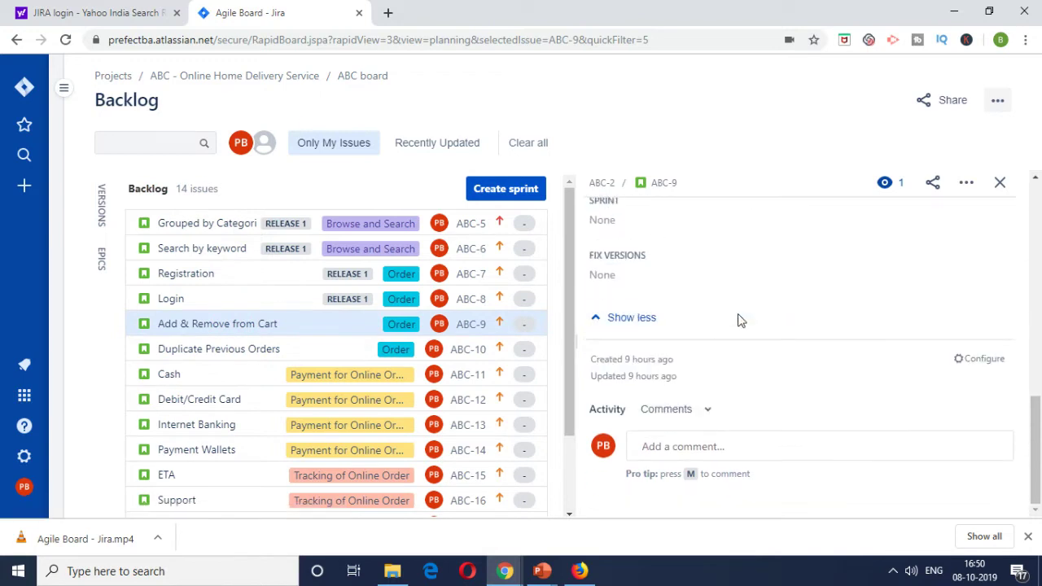
pyautogui.click(614, 275)
pyautogui.click(629, 340)
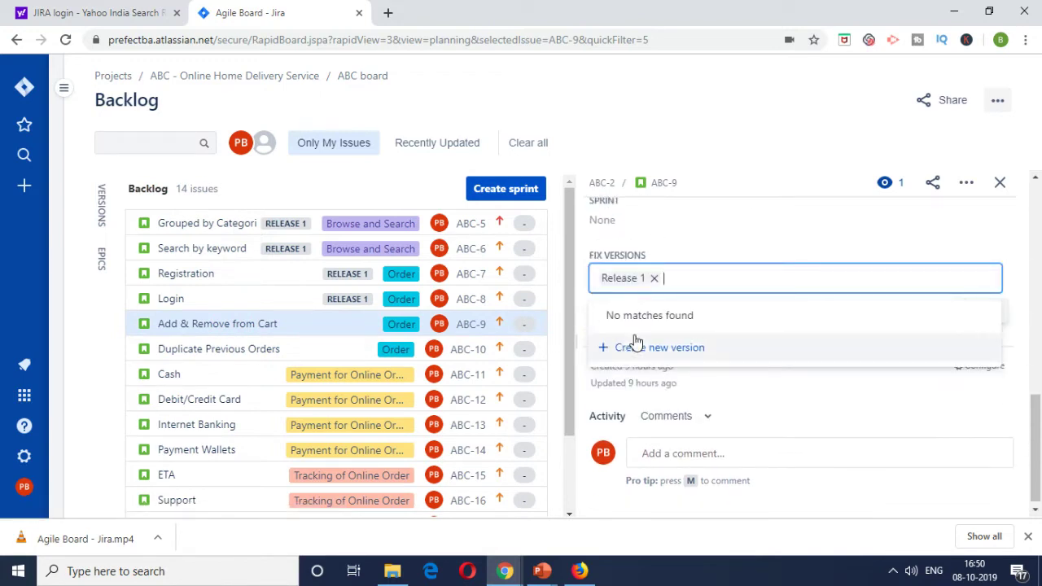
pyautogui.click(735, 253)
# - Check the Cash and Debit/Credit Card stories on the story map, then return to Jira
pyautogui.hotkey('alt', 'Tab')
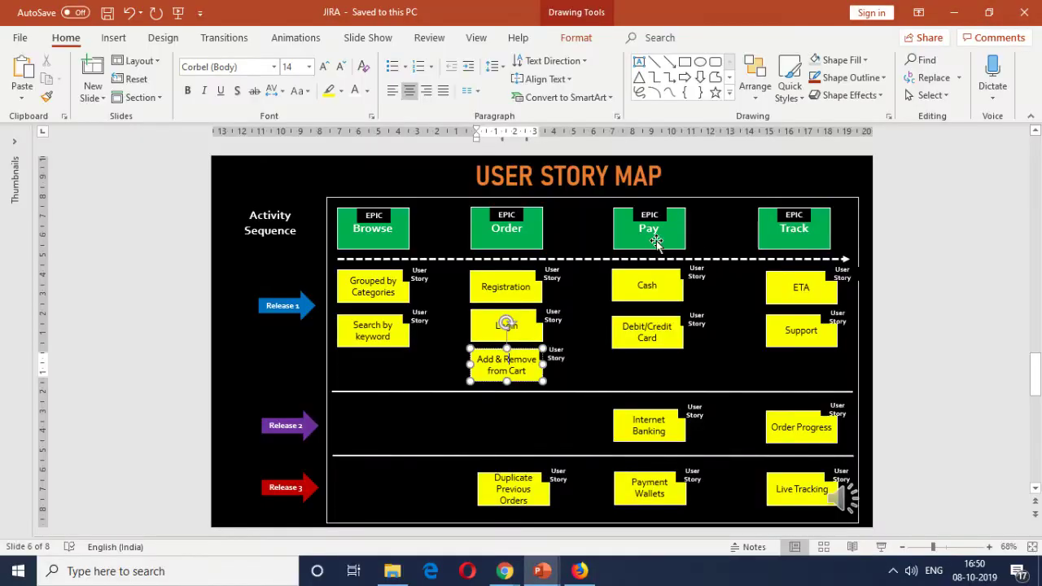
pyautogui.click(659, 291)
pyautogui.click(656, 340)
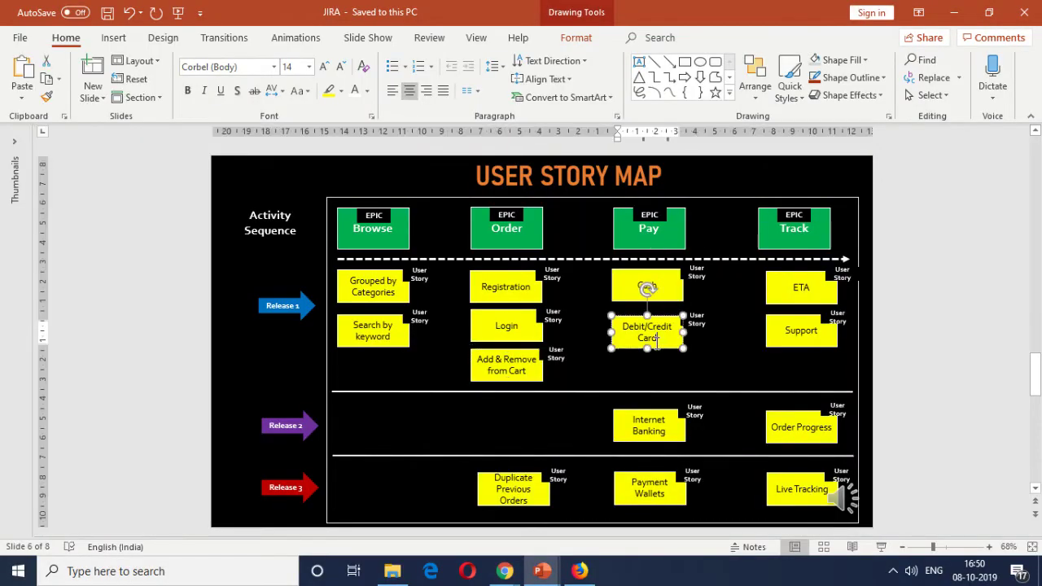
pyautogui.click(669, 287)
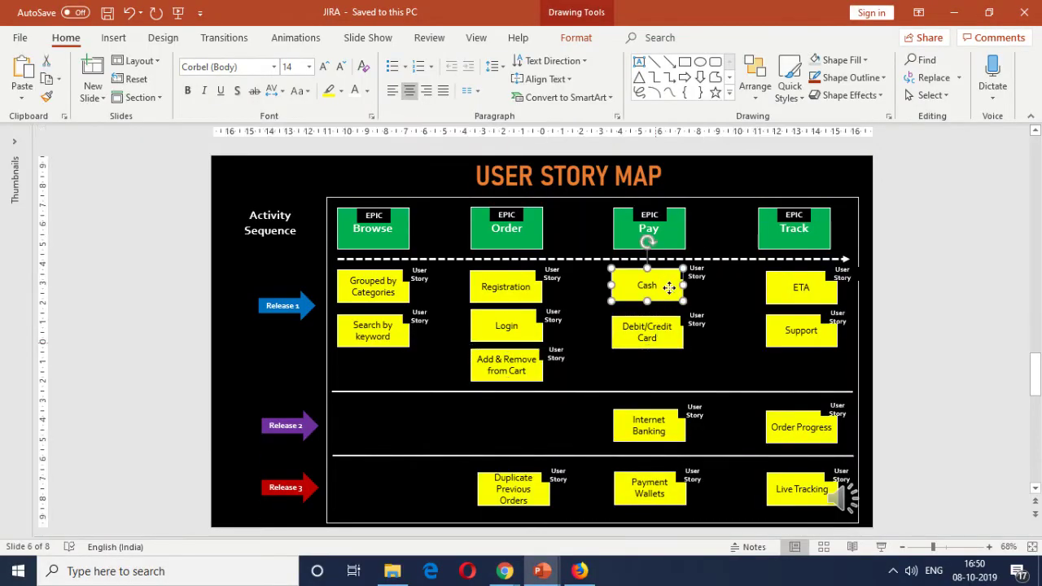
pyautogui.click(661, 335)
pyautogui.hotkey('alt', 'Tab')
pyautogui.scroll(-2, 255, 330)
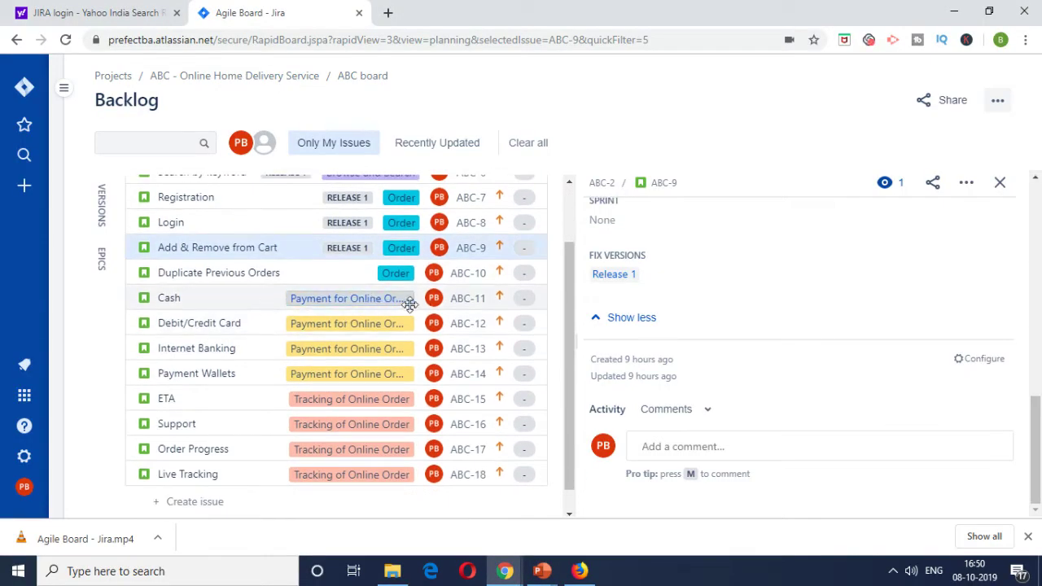
# - Set the Cash story (ABC-11) fix version to Release 1
pyautogui.click(469, 300)
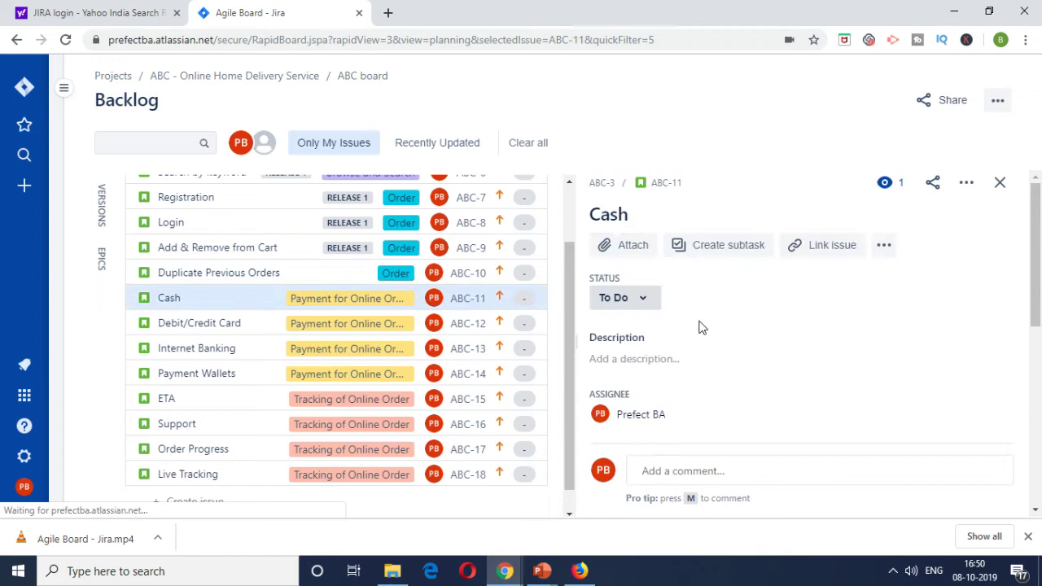
pyautogui.scroll(-5, 697, 324)
pyautogui.click(697, 324)
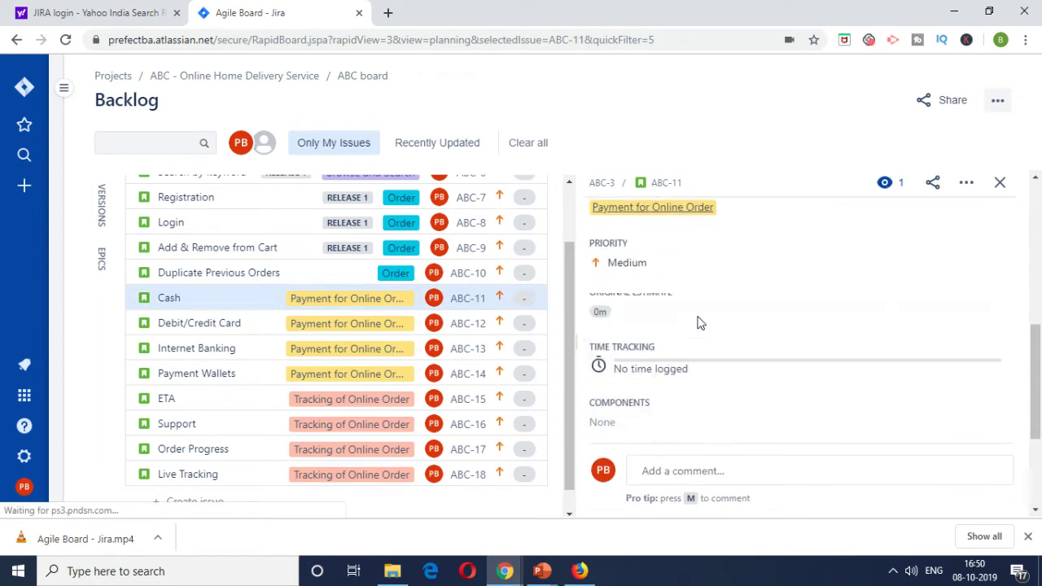
pyautogui.scroll(-3, 697, 321)
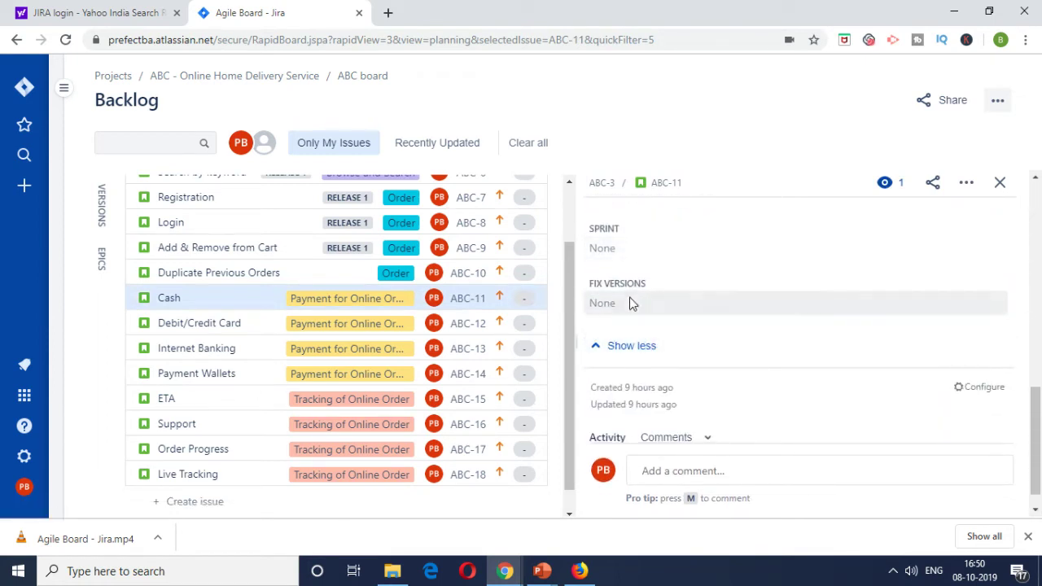
pyautogui.click(629, 300)
pyautogui.click(639, 364)
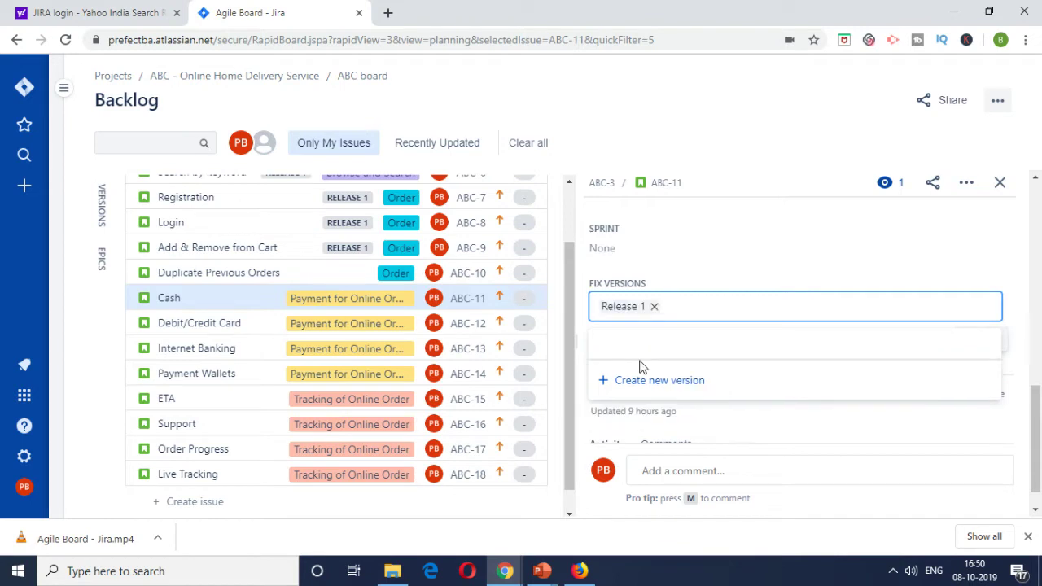
pyautogui.click(753, 270)
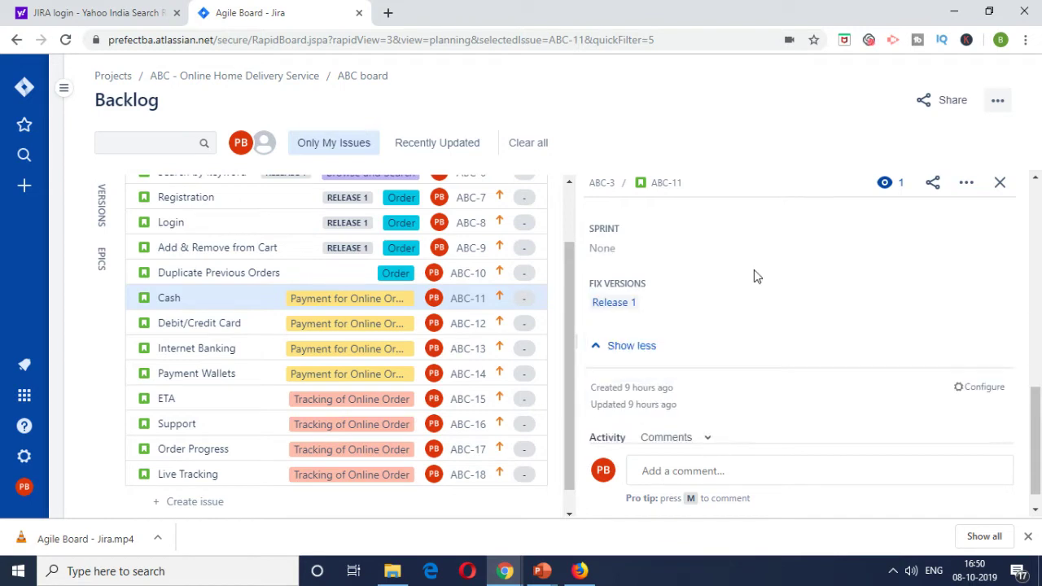
# - Set the Debit/Credit Card story (ABC-12) fix version to Release 1
pyautogui.click(197, 323)
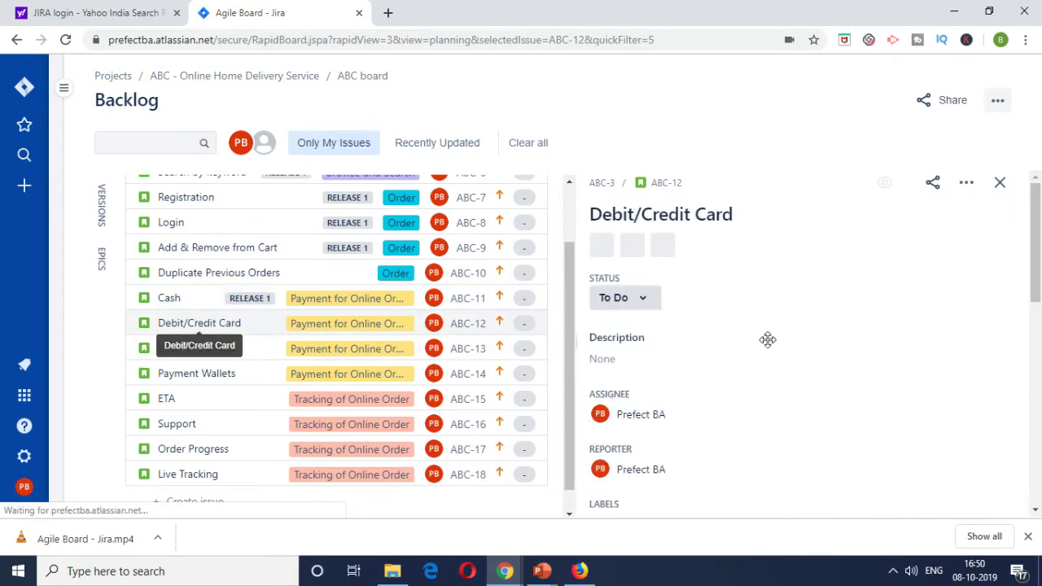
pyautogui.scroll(-3, 767, 340)
pyautogui.click(676, 306)
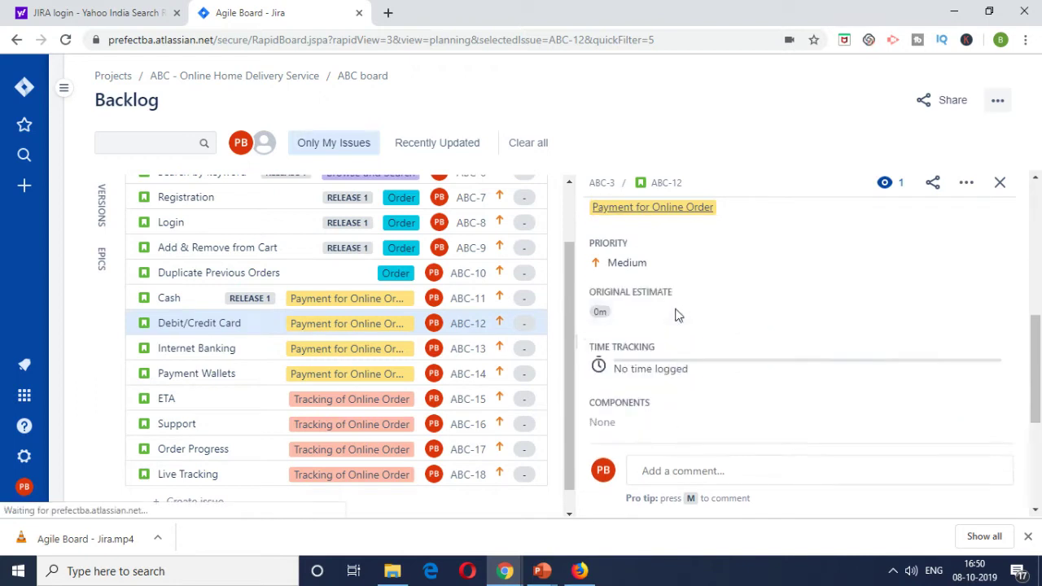
pyautogui.scroll(-5, 675, 316)
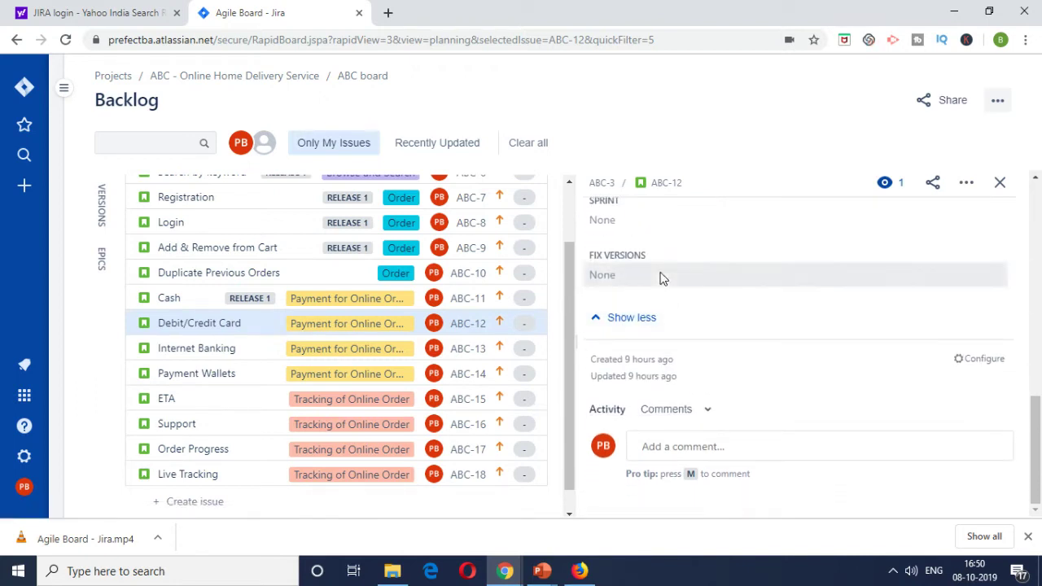
pyautogui.click(662, 278)
pyautogui.click(617, 338)
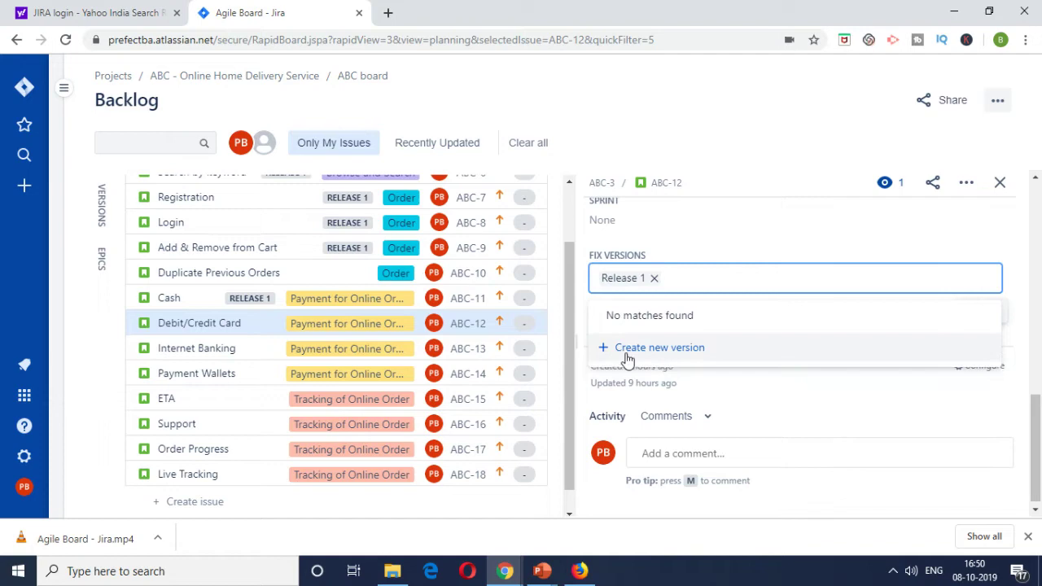
pyautogui.click(196, 332)
# - Review the Track epic's ETA and Support stories on the story map slide
pyautogui.hotkey('alt', 'Tab')
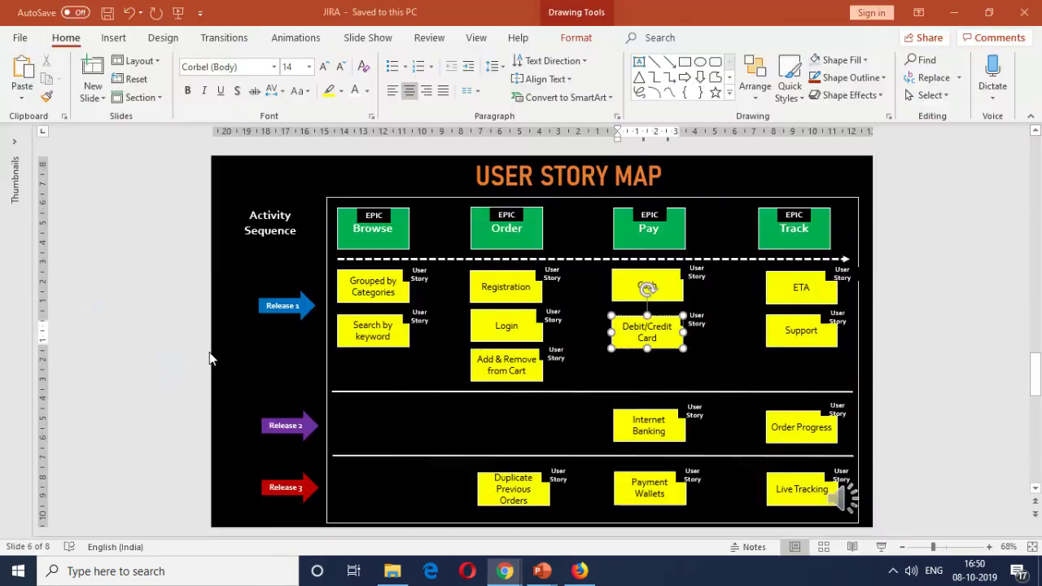
pyautogui.click(791, 230)
pyautogui.click(804, 284)
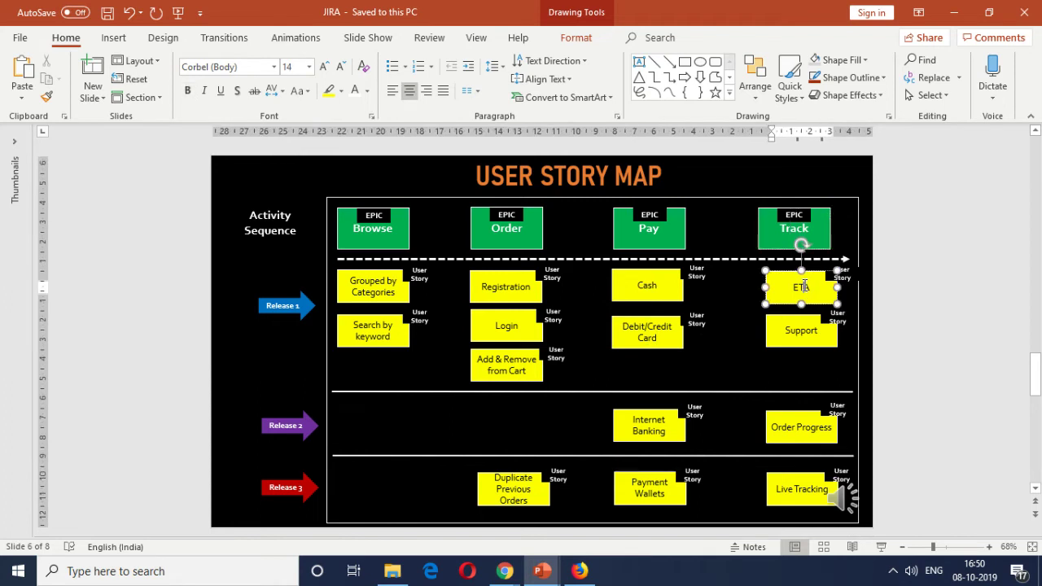
pyautogui.click(800, 342)
pyautogui.click(717, 360)
# - Set the ETA story (ABC-15) fix version to Release 1
pyautogui.hotkey('alt', 'Tab')
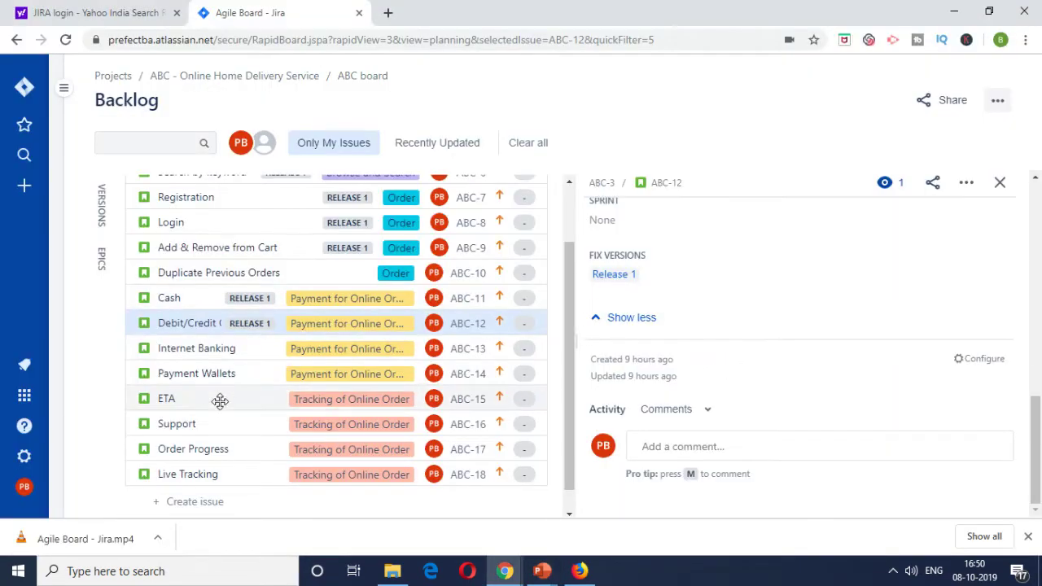
pyautogui.click(468, 400)
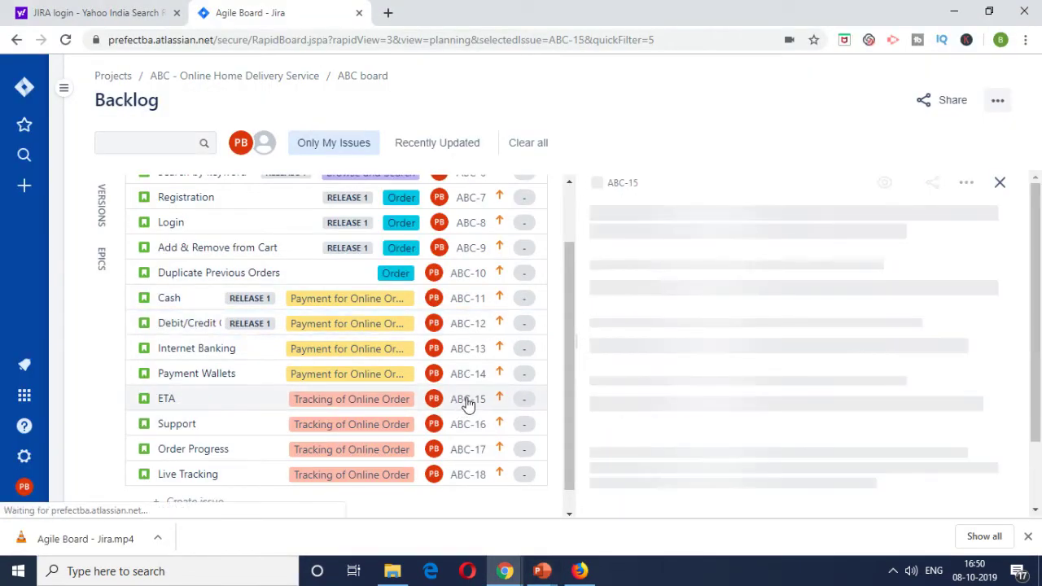
pyautogui.scroll(-5, 709, 355)
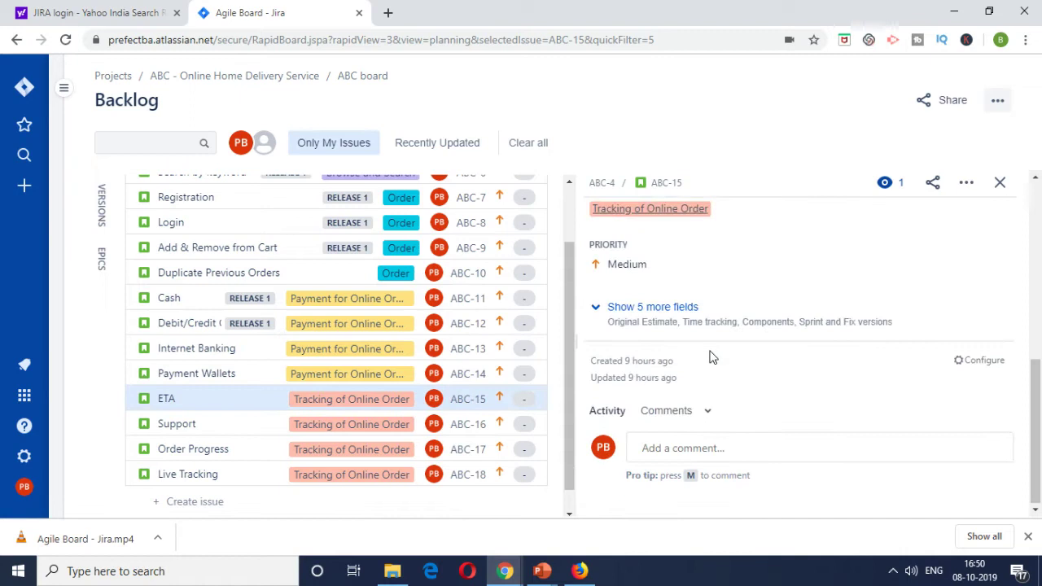
pyautogui.click(674, 323)
pyautogui.scroll(-5, 675, 320)
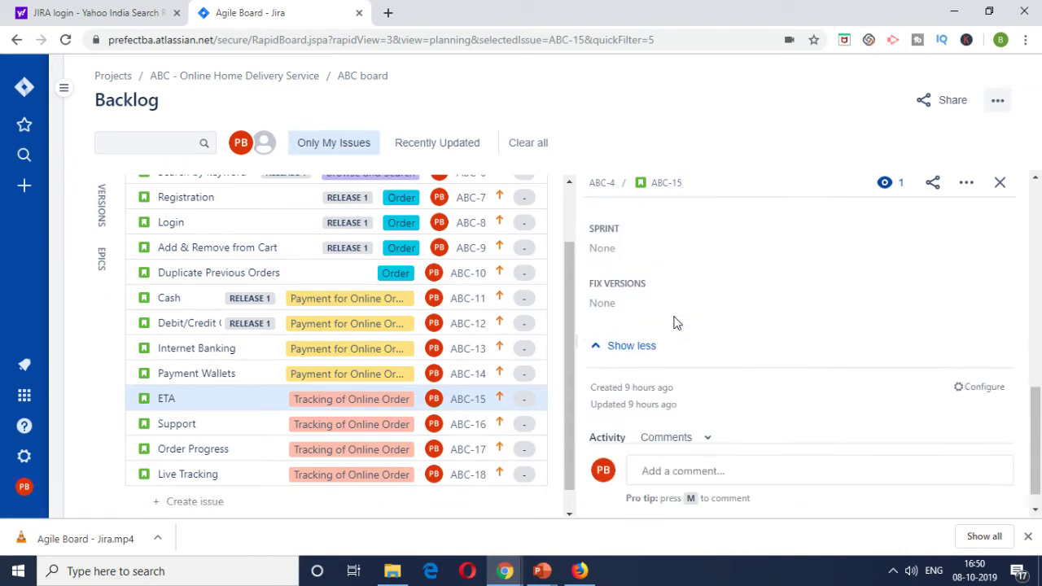
pyautogui.click(631, 278)
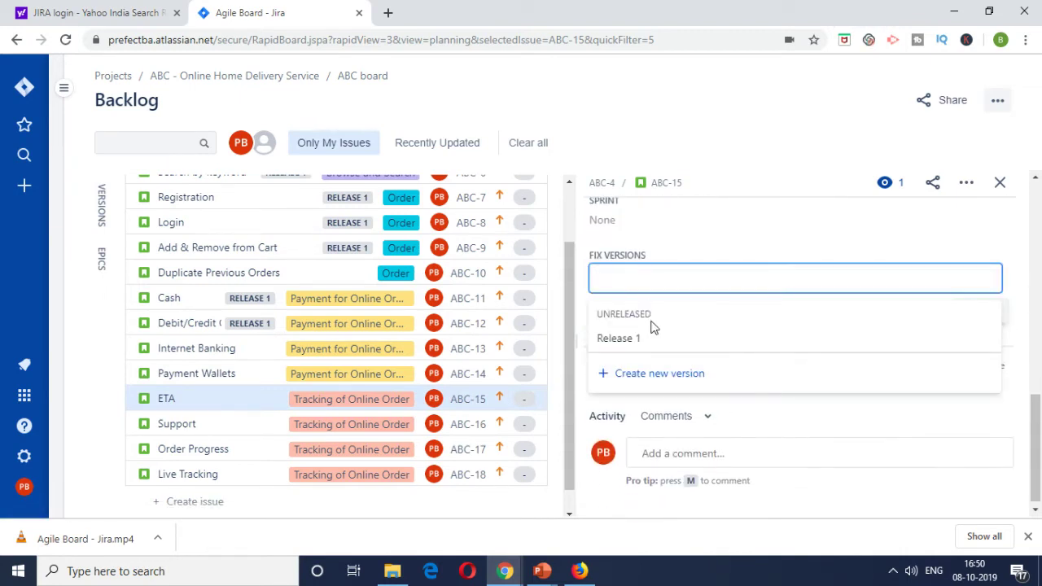
pyautogui.click(648, 337)
pyautogui.click(803, 409)
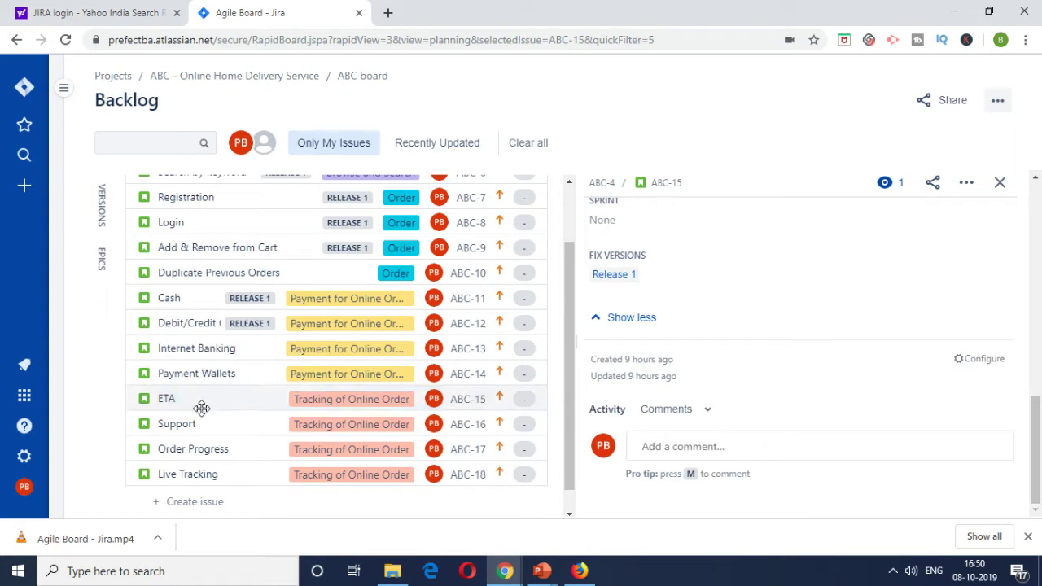
# - Set the Support story (ABC-16) fix version to Release 1
pyautogui.click(467, 424)
pyautogui.scroll(-5, 763, 299)
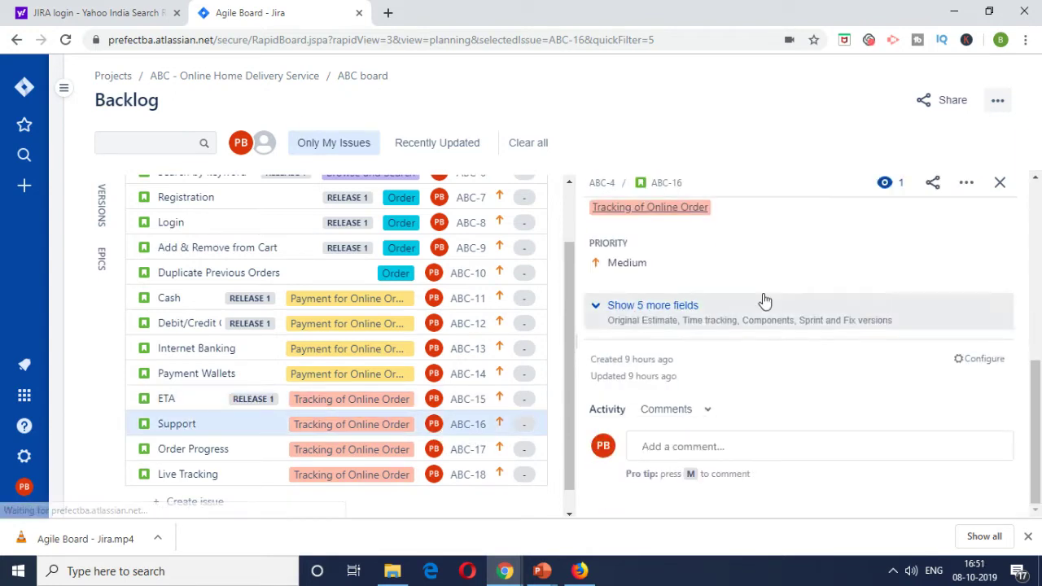
pyautogui.click(649, 328)
pyautogui.scroll(-3, 648, 330)
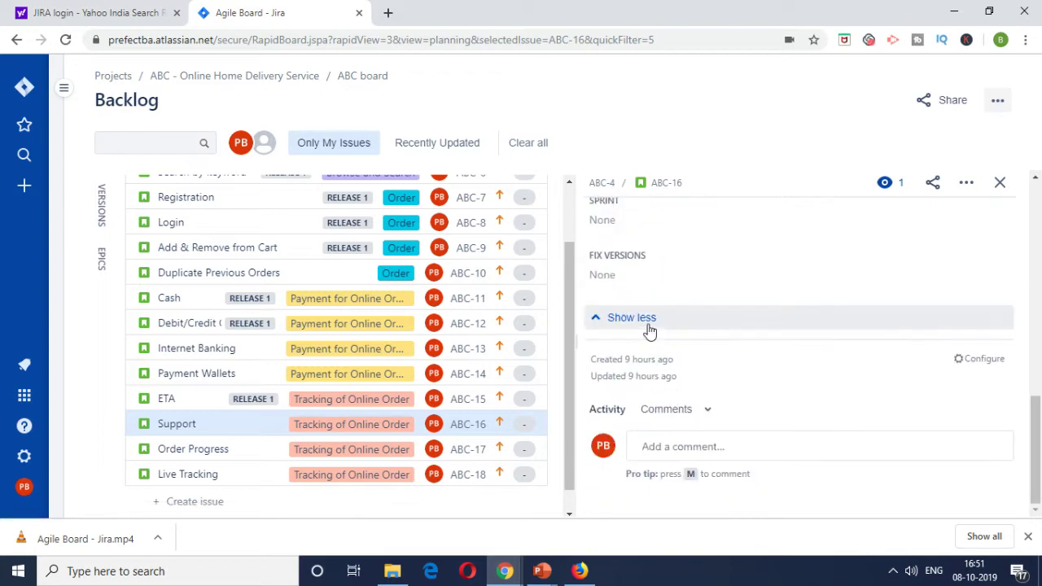
pyautogui.click(621, 274)
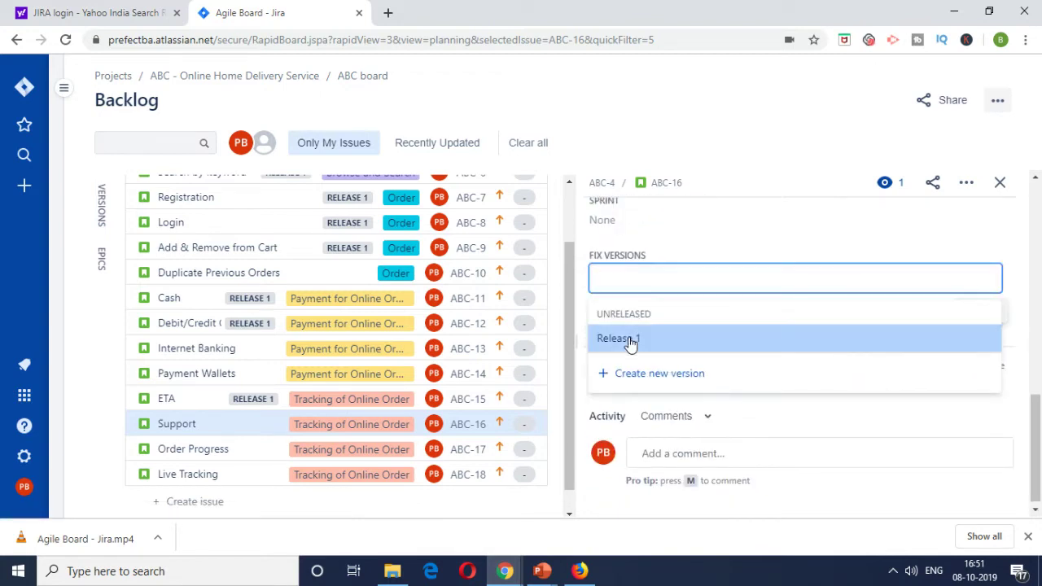
pyautogui.click(611, 337)
pyautogui.click(785, 399)
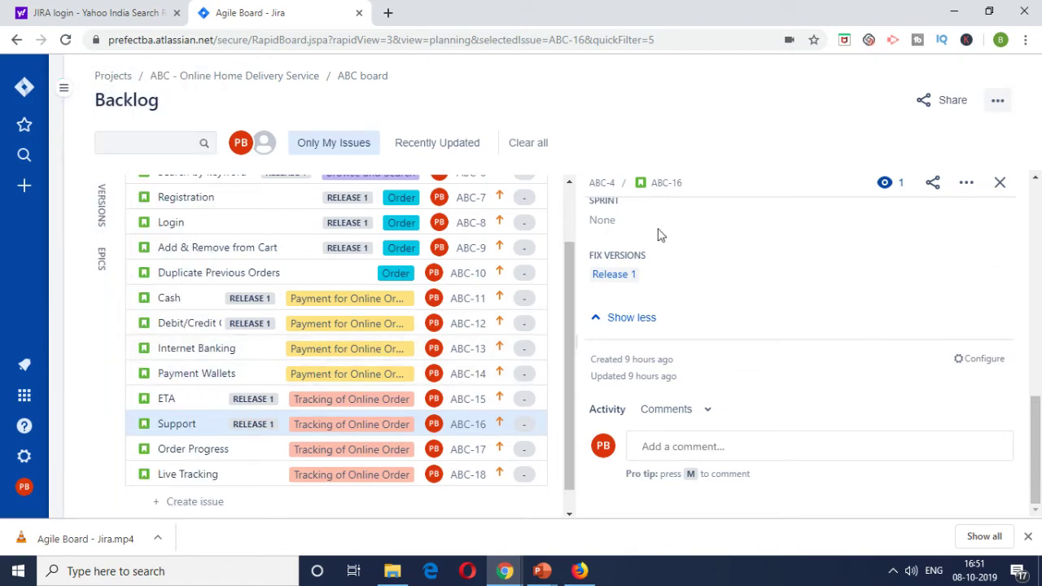
# - Close the issue panel, show Versions with Release 1's 9 issues, and expand the sidebar
pyautogui.click(999, 184)
pyautogui.scroll(2, 640, 253)
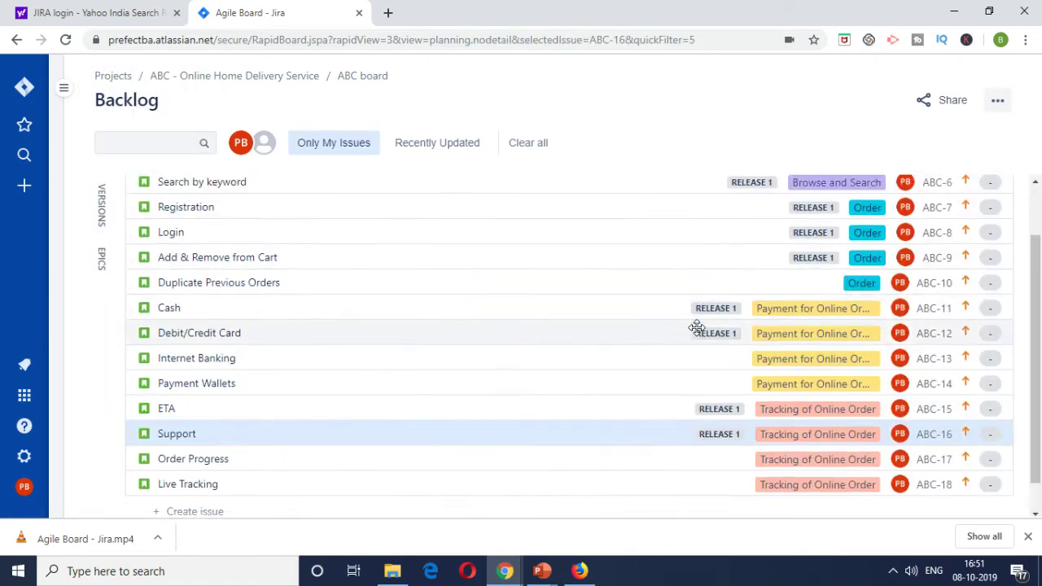
pyautogui.scroll(-3, 671, 269)
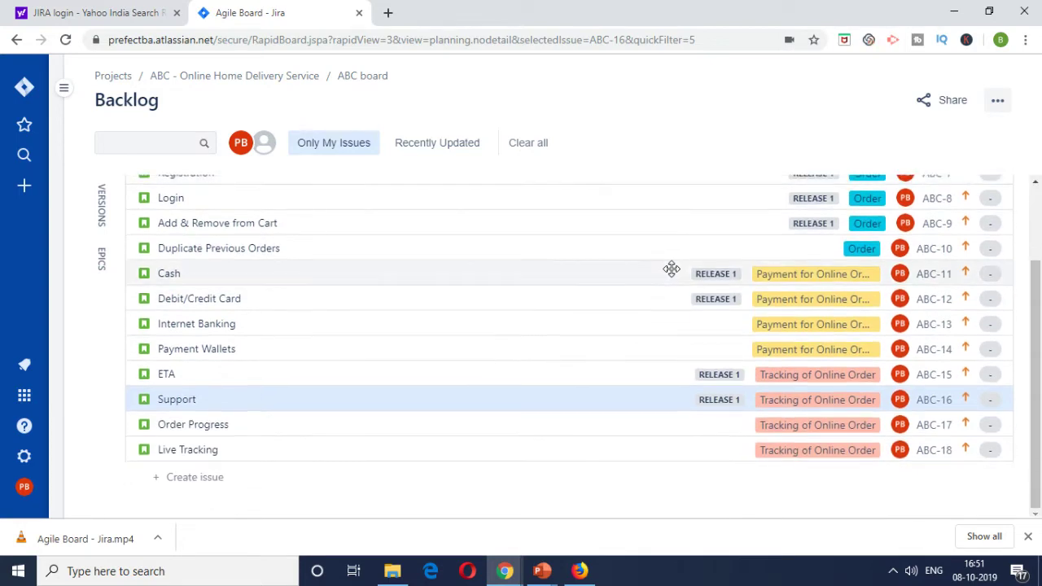
pyautogui.hotkey('alt', 'Tab')
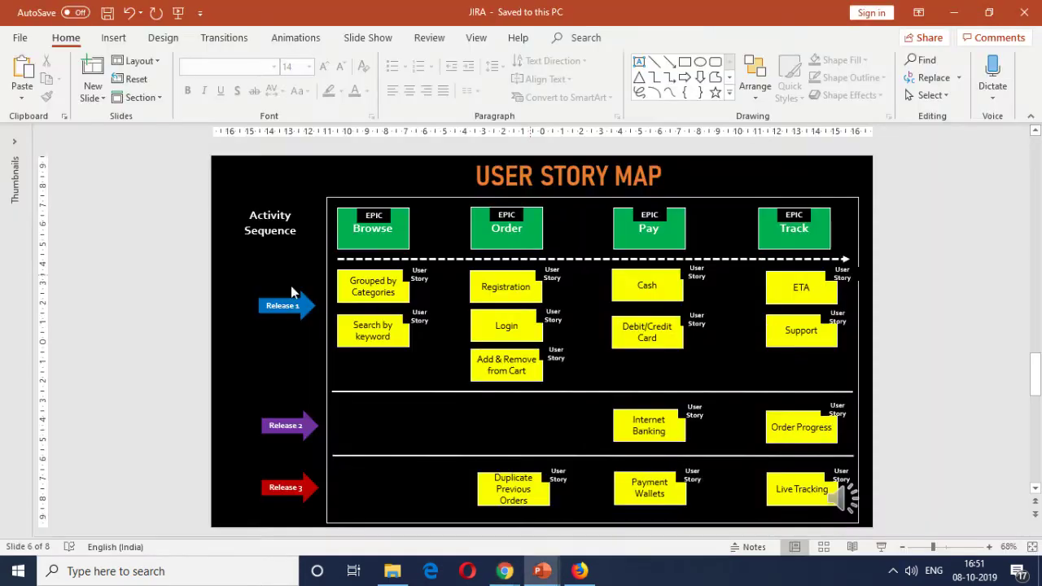
pyautogui.hotkey('alt', 'Tab')
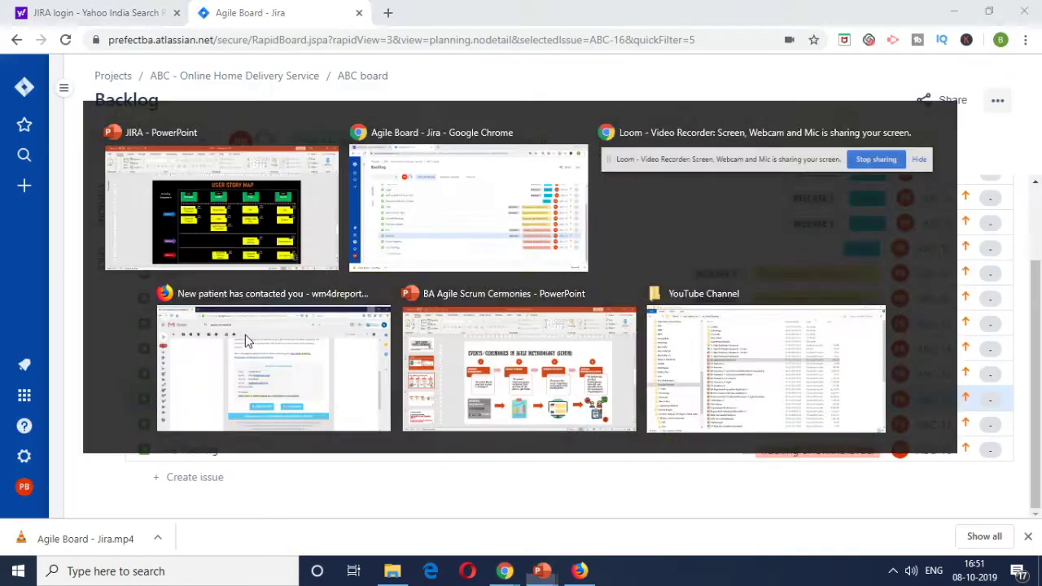
pyautogui.click(108, 208)
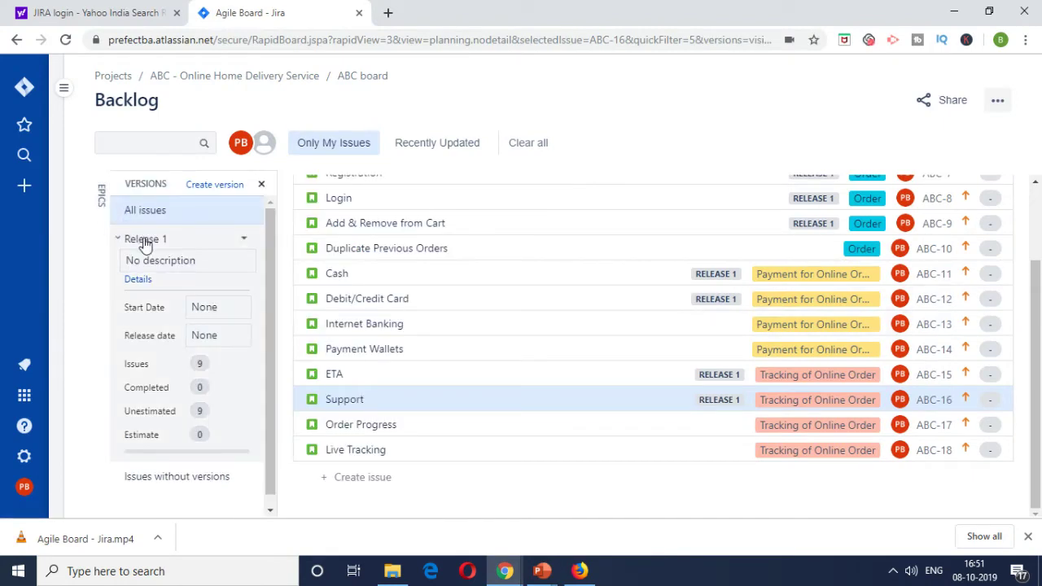
pyautogui.click(65, 88)
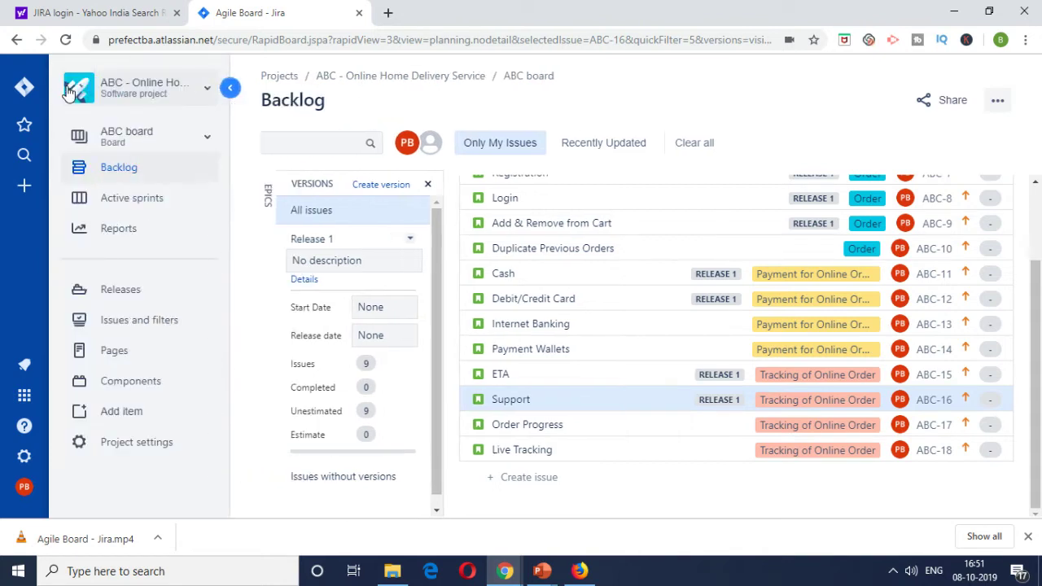
# - Open the Release 1 version page from the project's Releases list
pyautogui.click(112, 292)
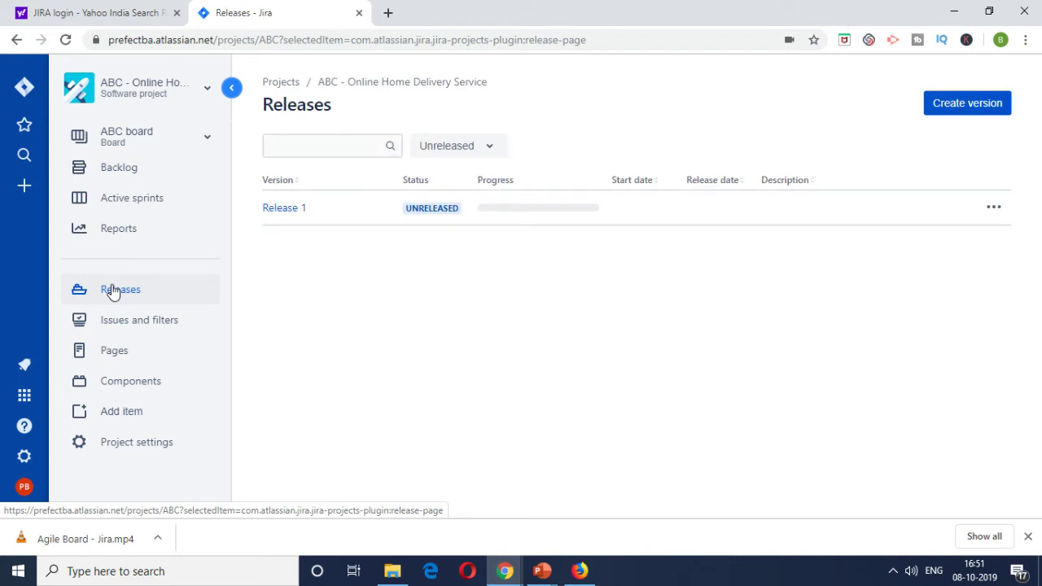
pyautogui.click(292, 209)
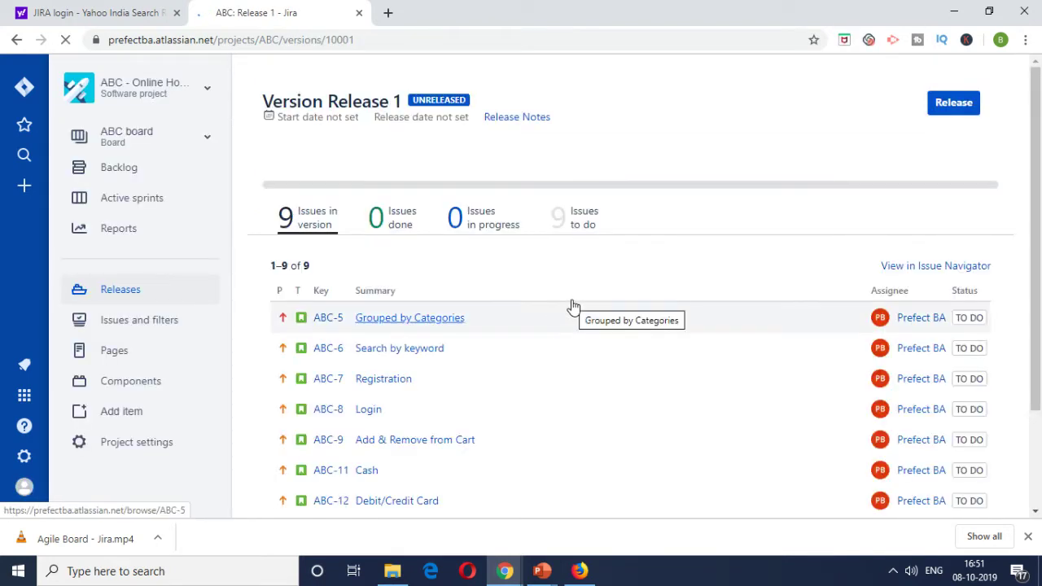
pyautogui.scroll(-2, 545, 309)
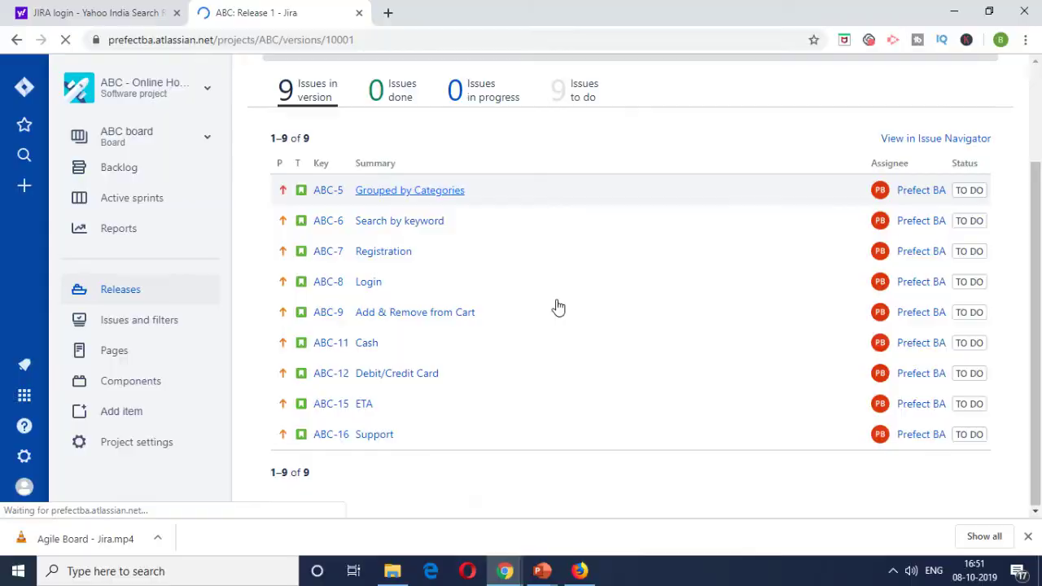
# - Compare Release 1's nine To Do issues against the user story map slide
pyautogui.hotkey('alt', 'Tab')
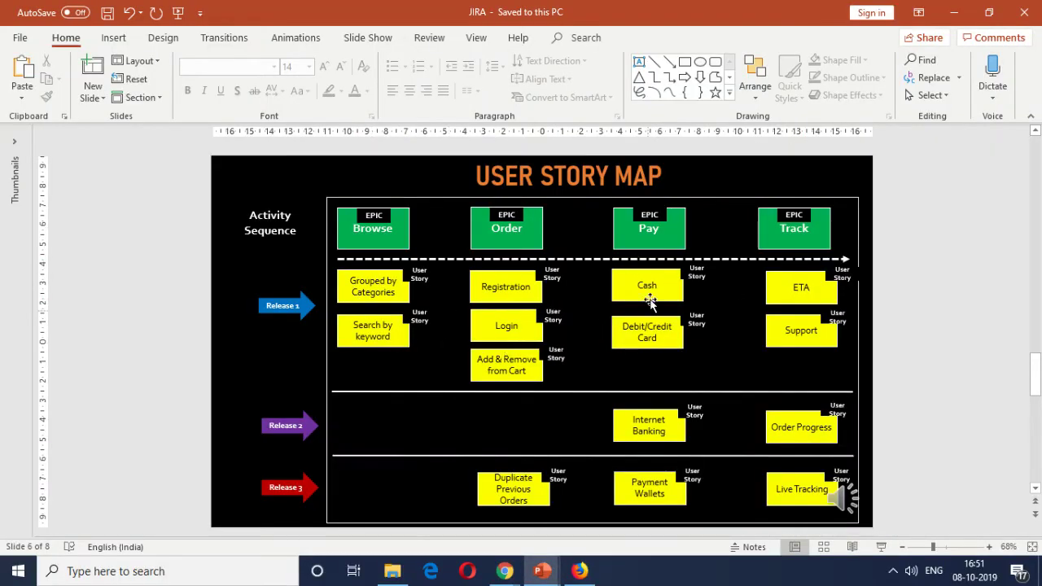
pyautogui.hotkey('alt', 'Tab')
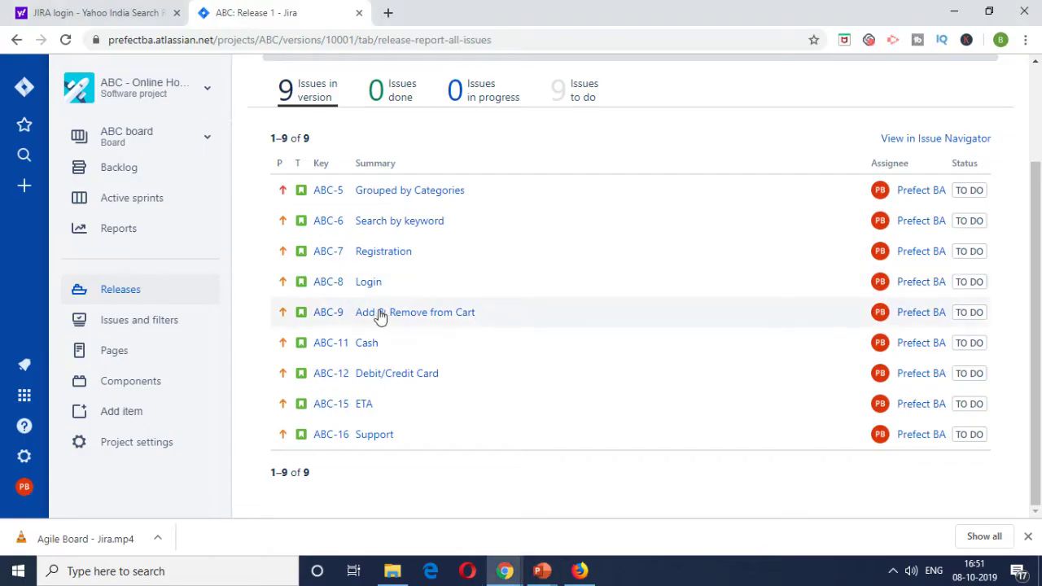
pyautogui.scroll(2, 398, 298)
pyautogui.scroll(-2, 411, 321)
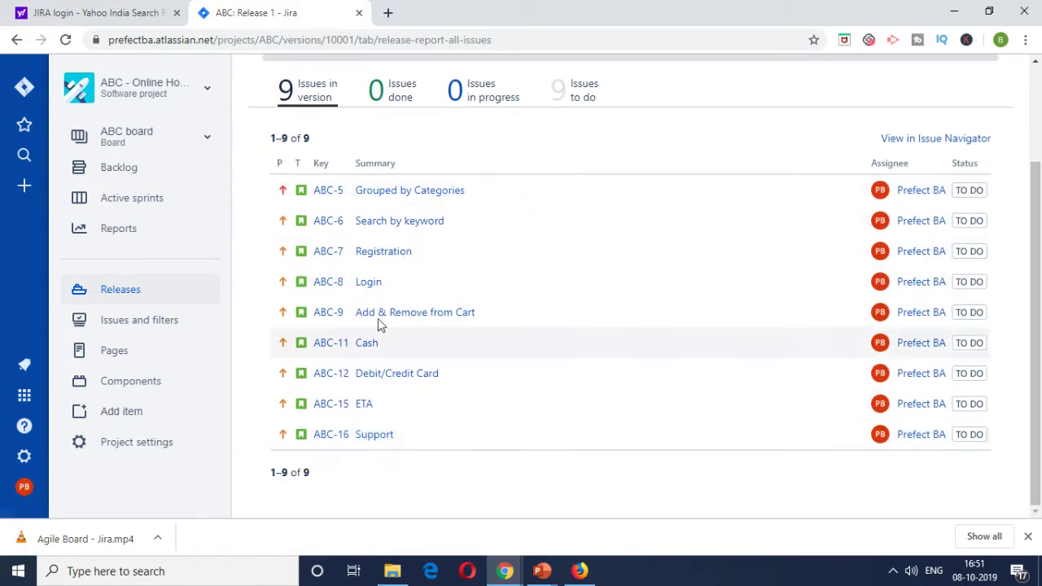
pyautogui.scroll(2, 391, 435)
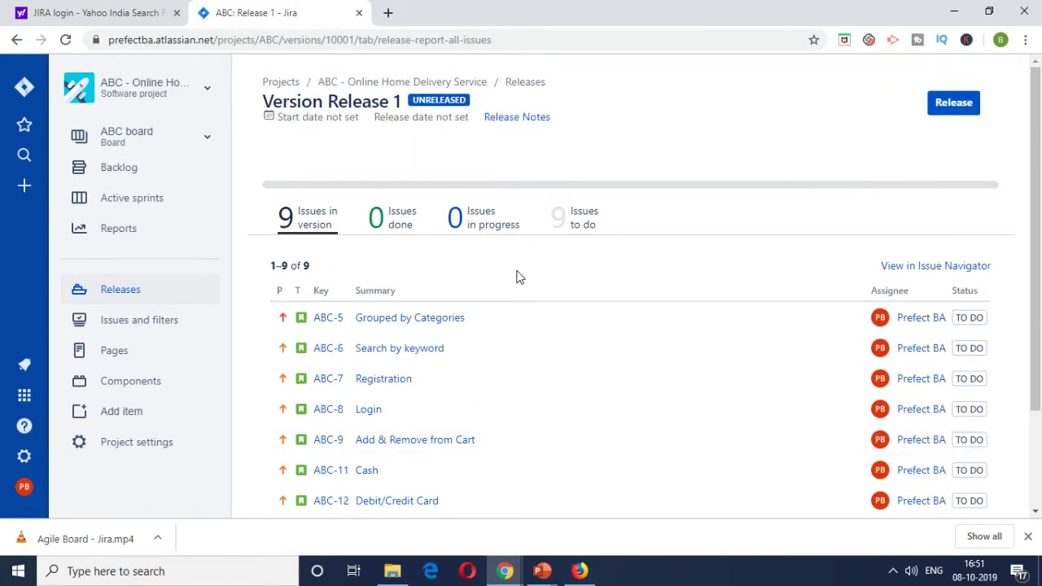
pyautogui.scroll(-2, 516, 278)
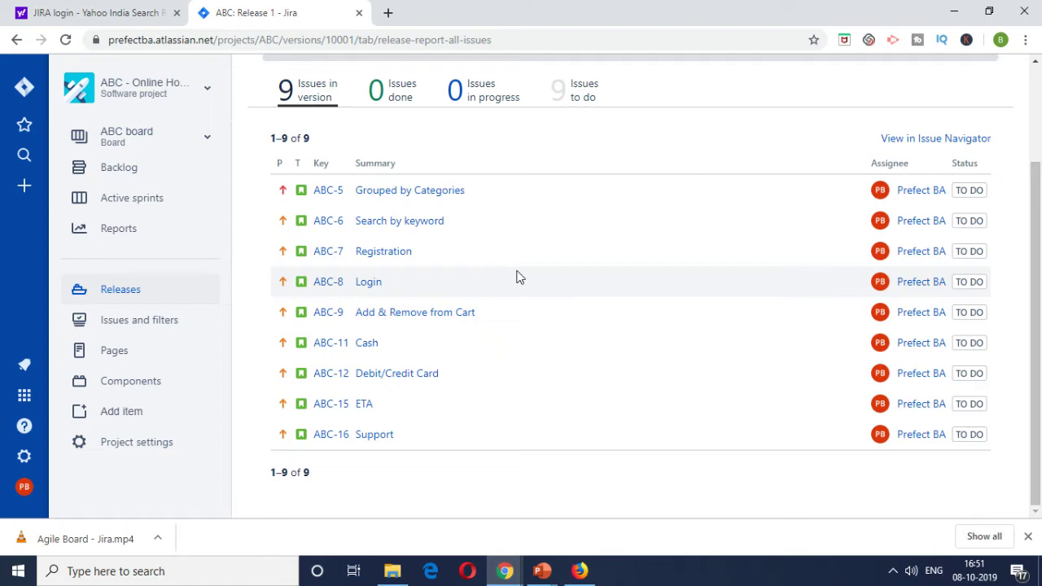
pyautogui.scroll(2, 516, 278)
pyautogui.scroll(-2, 516, 278)
pyautogui.hotkey('alt', 'Tab')
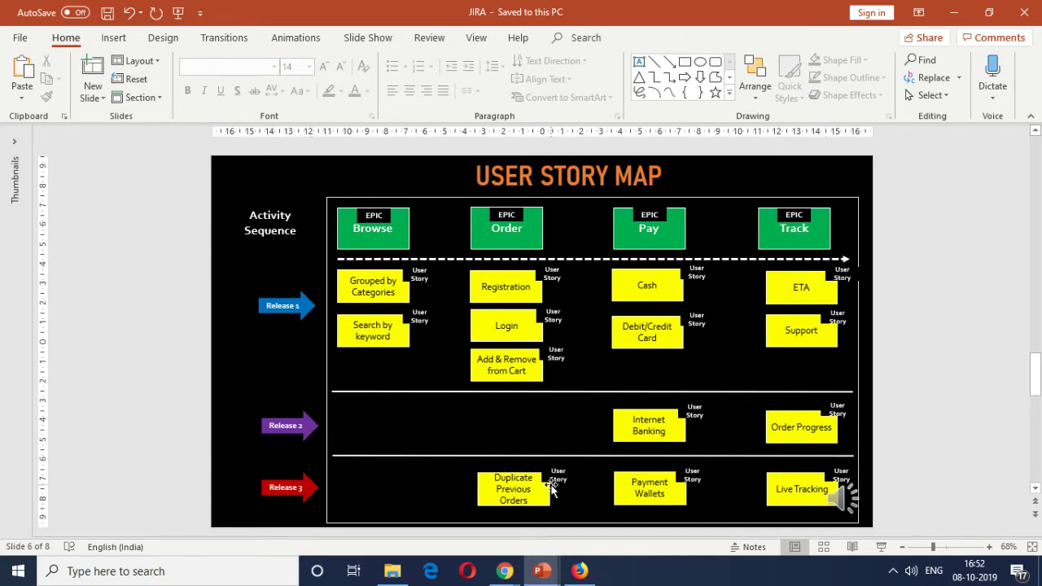
pyautogui.hotkey('alt', 'Tab')
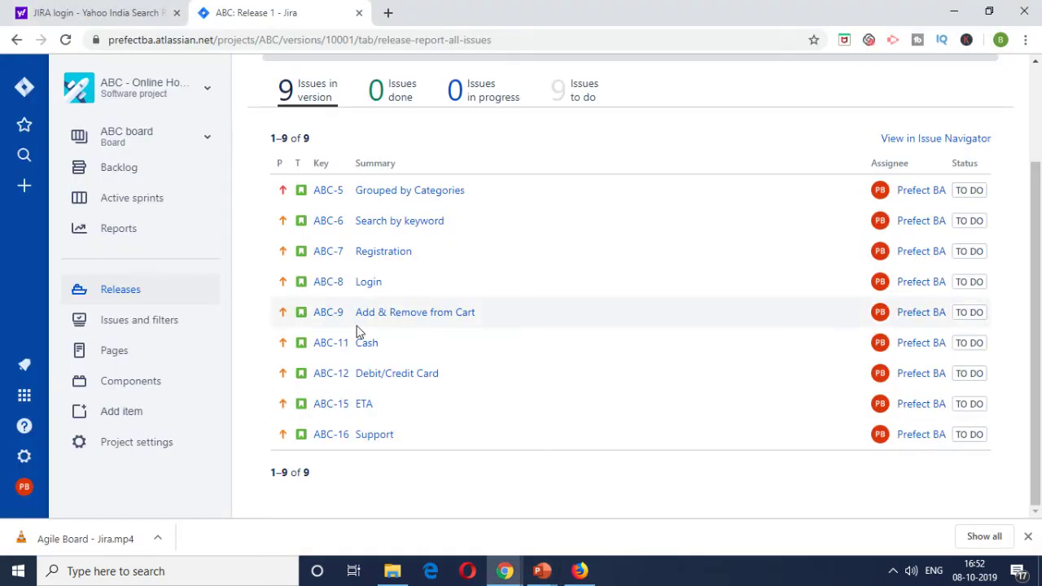
pyautogui.scroll(2, 358, 333)
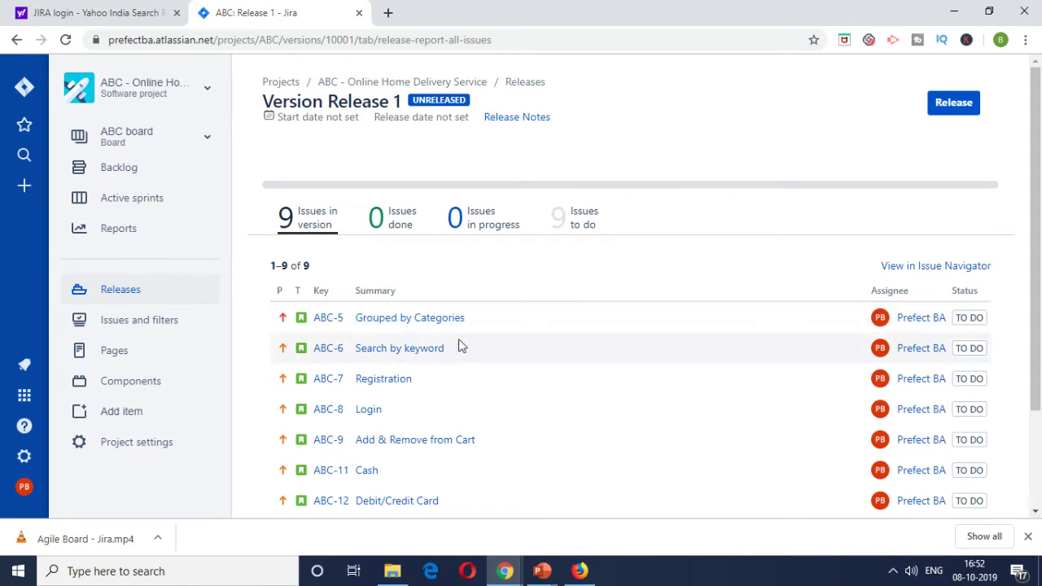
pyautogui.scroll(-2, 461, 344)
pyautogui.scroll(2, 427, 384)
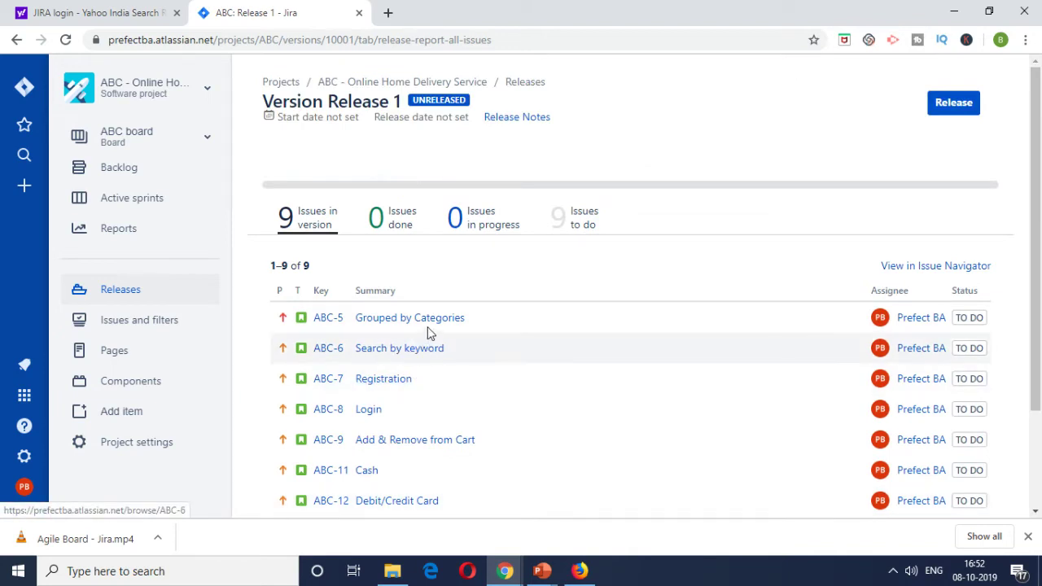
# - Return to the project backlog and add an empty sprint, ABC Sprint 1, above the 14 backlog issues
pyautogui.click(124, 168)
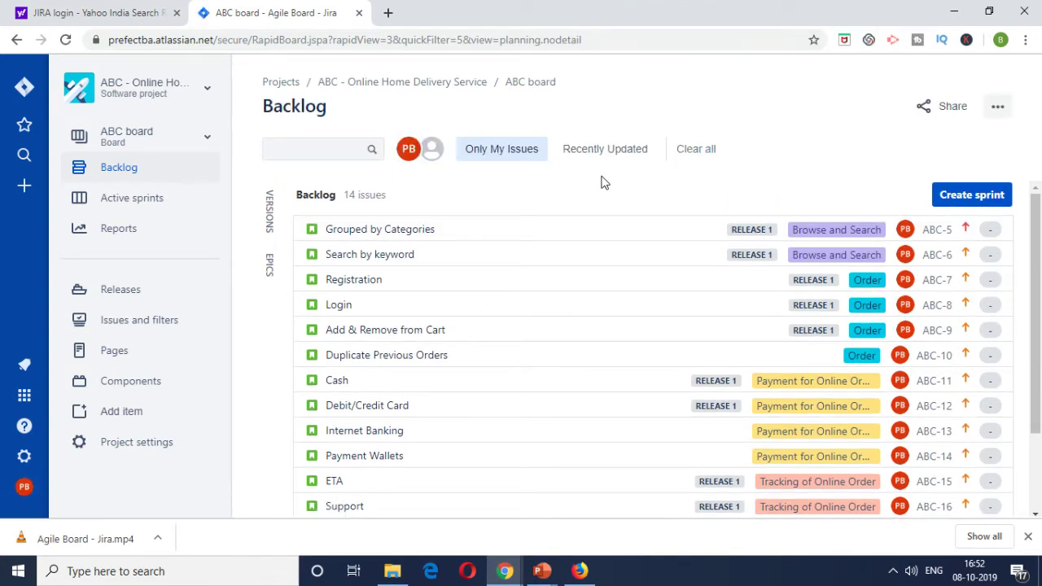
pyautogui.scroll(-3, 623, 189)
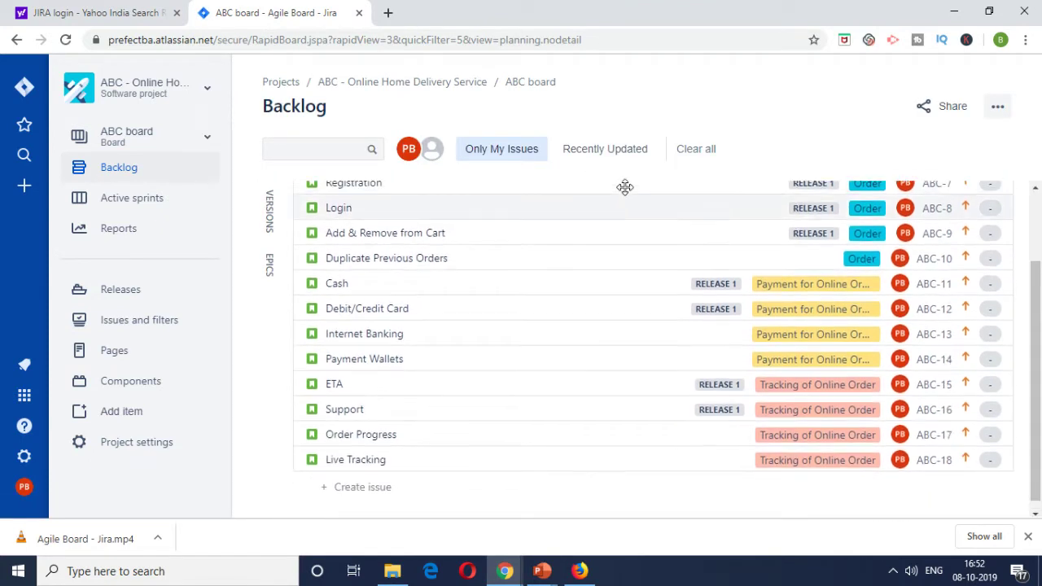
pyautogui.scroll(3, 624, 187)
pyautogui.click(980, 202)
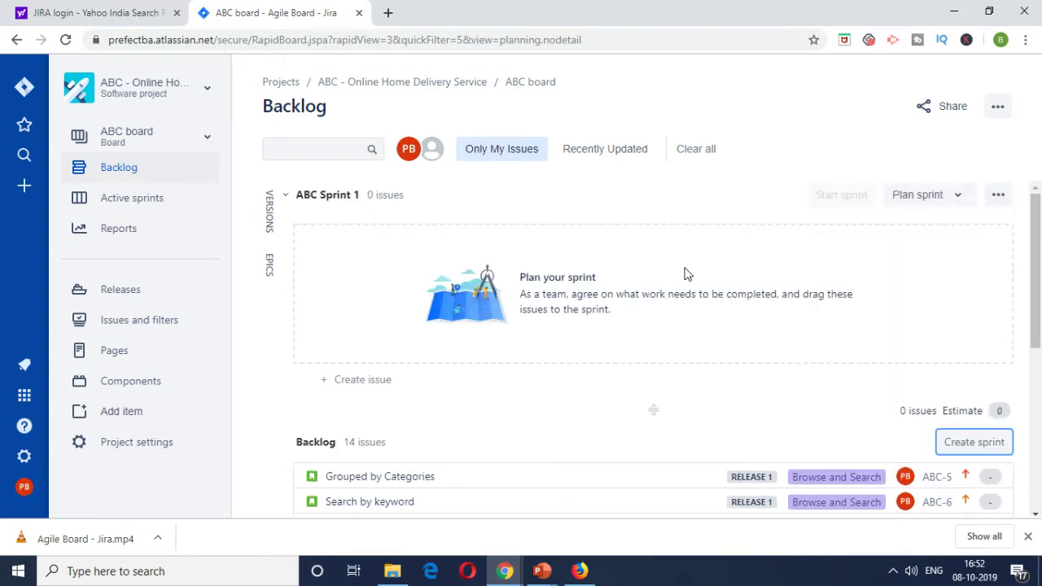
pyautogui.scroll(-1, 686, 275)
pyautogui.scroll(1, 684, 272)
pyautogui.scroll(-4, 705, 268)
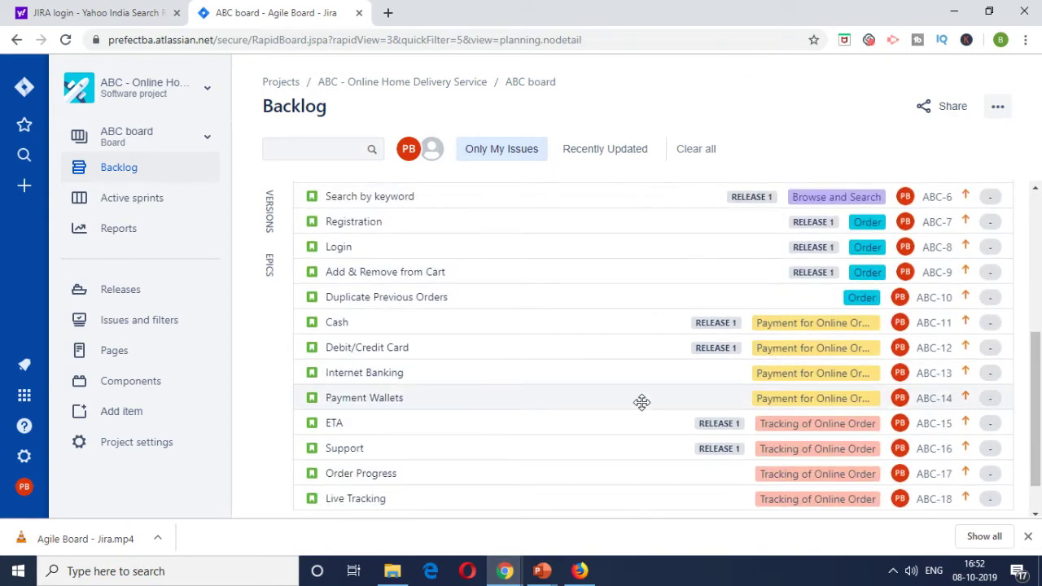
pyautogui.scroll(4, 642, 400)
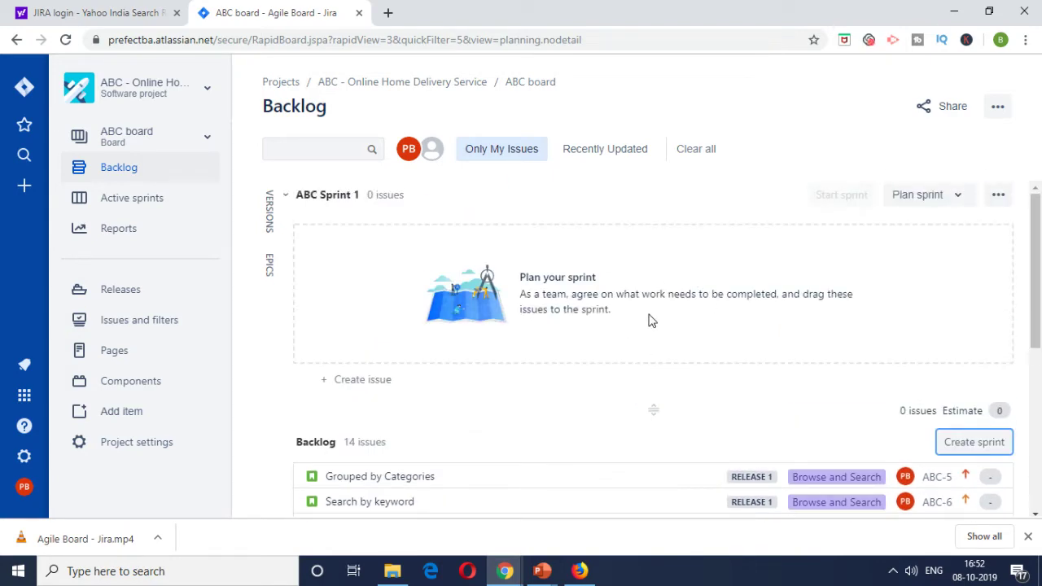
pyautogui.click(542, 570)
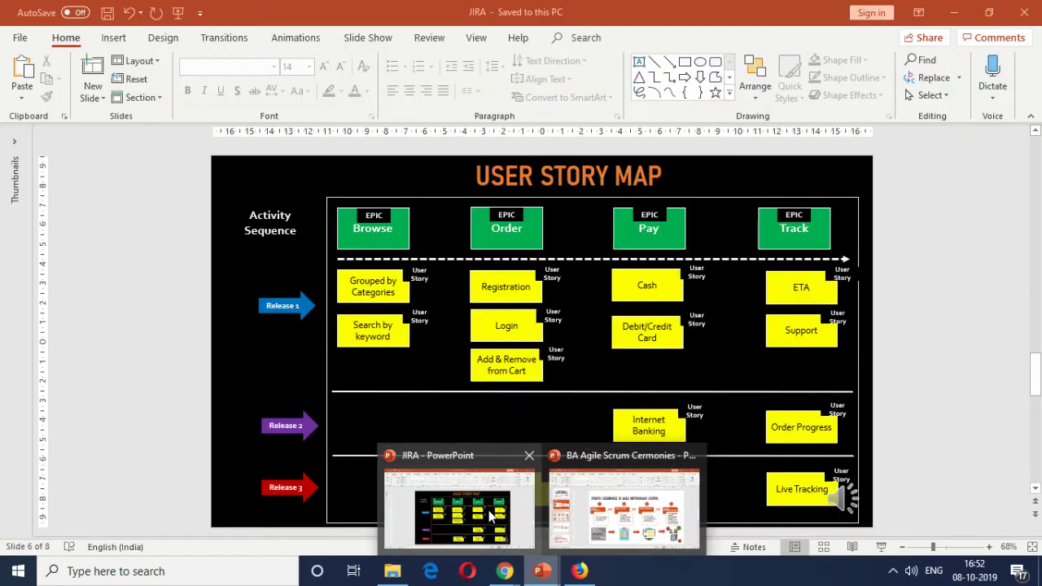
pyautogui.click(491, 510)
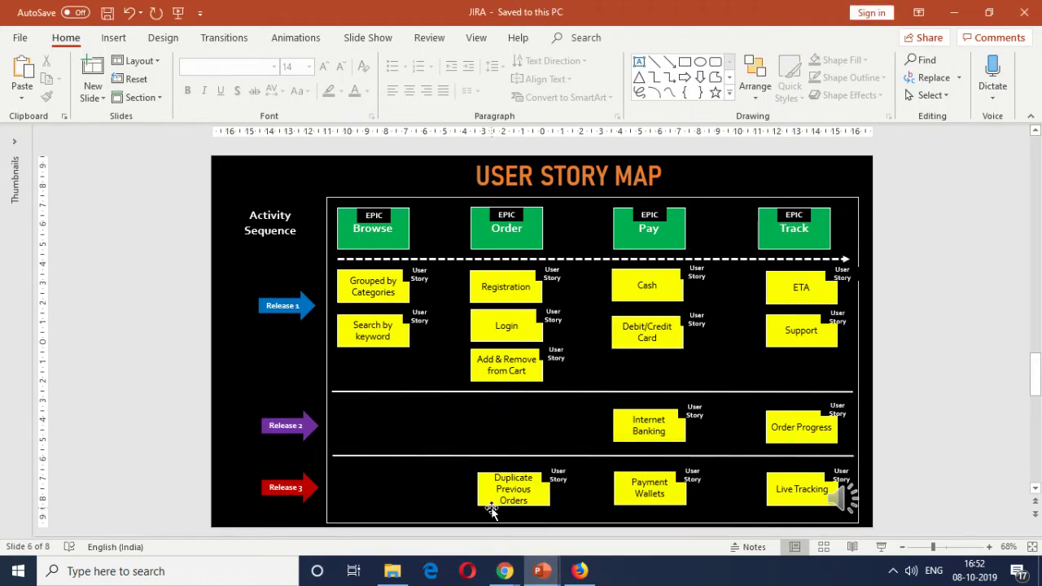
pyautogui.scroll(-1, 108, 203)
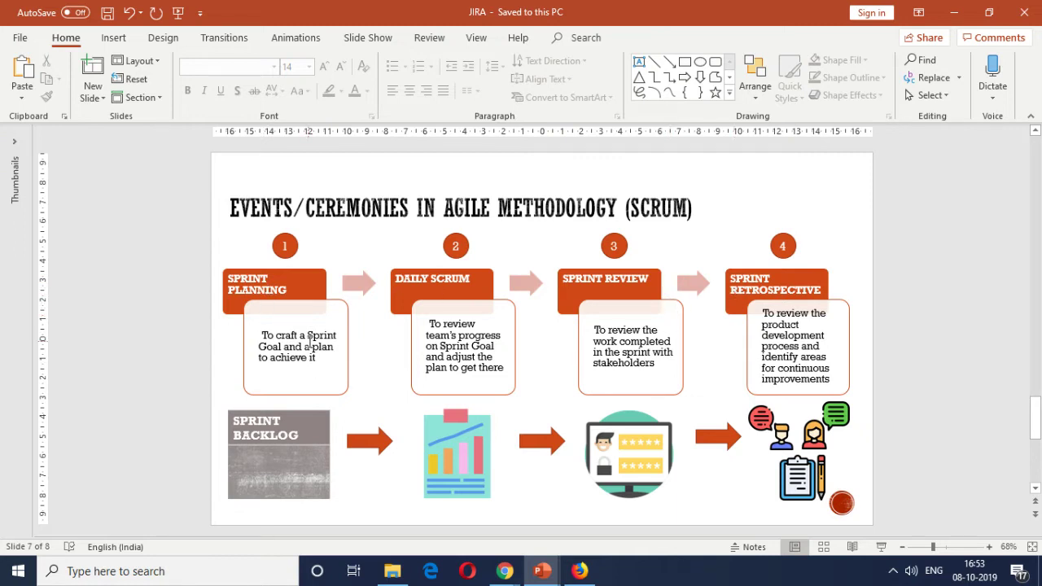
pyautogui.click(292, 419)
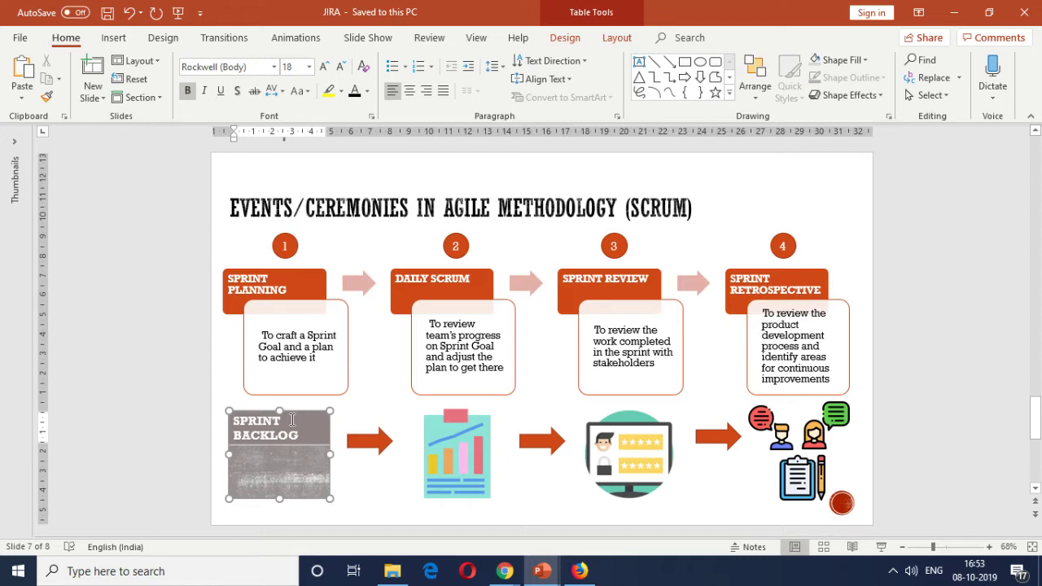
# - Switch back to the browser and look through the ABC board backlog below the empty ABC Sprint 1
pyautogui.hotkey('alt', 'Tab')
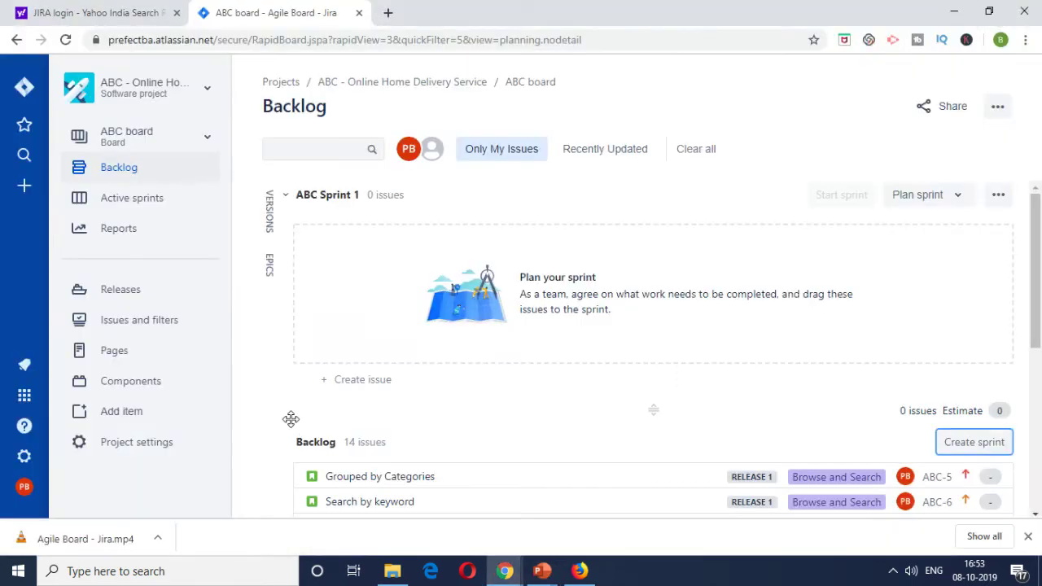
pyautogui.scroll(-2, 539, 307)
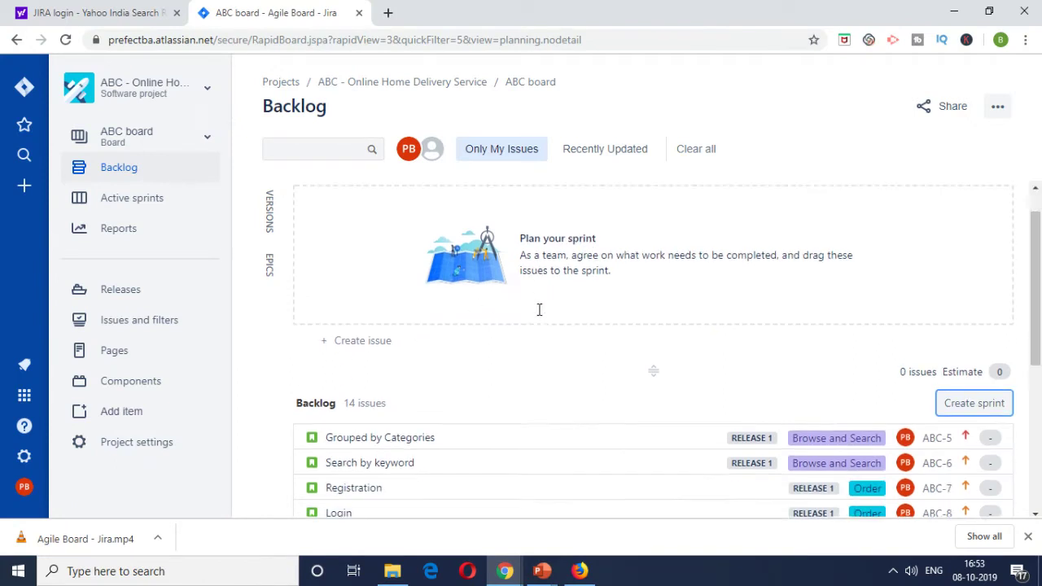
pyautogui.scroll(2, 539, 314)
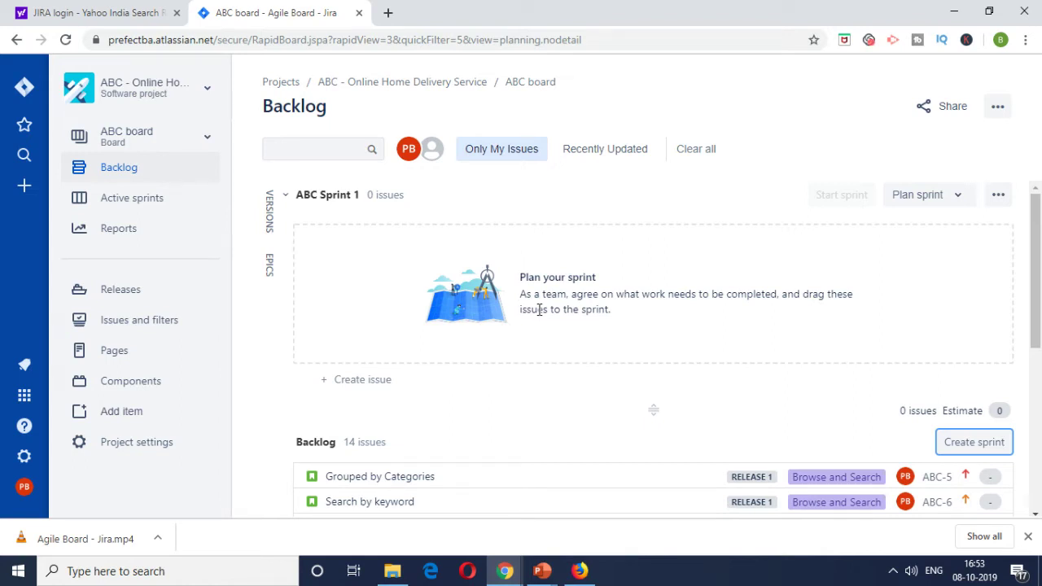
pyautogui.scroll(-1, 539, 309)
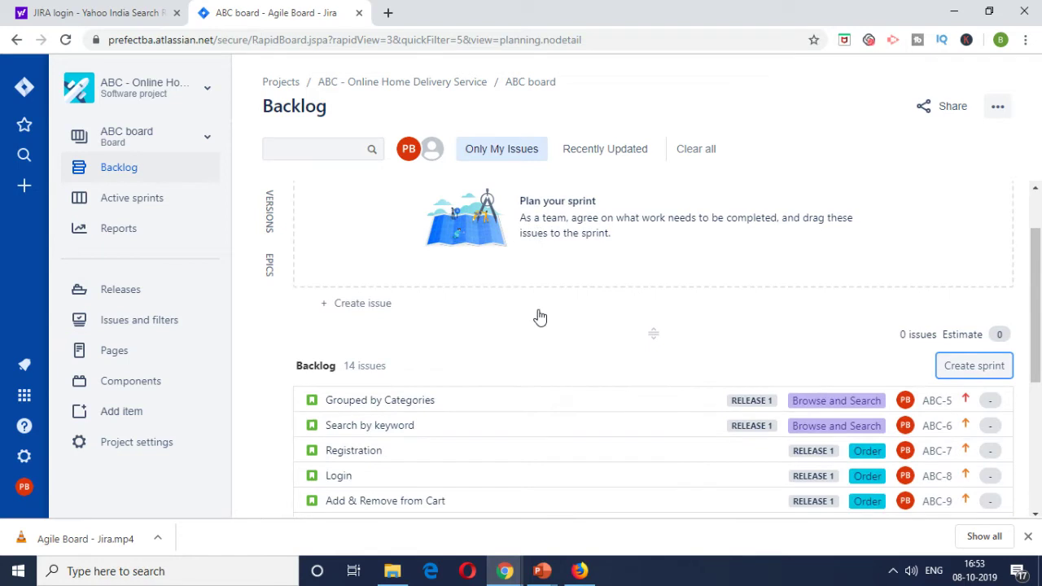
pyautogui.scroll(-2, 539, 317)
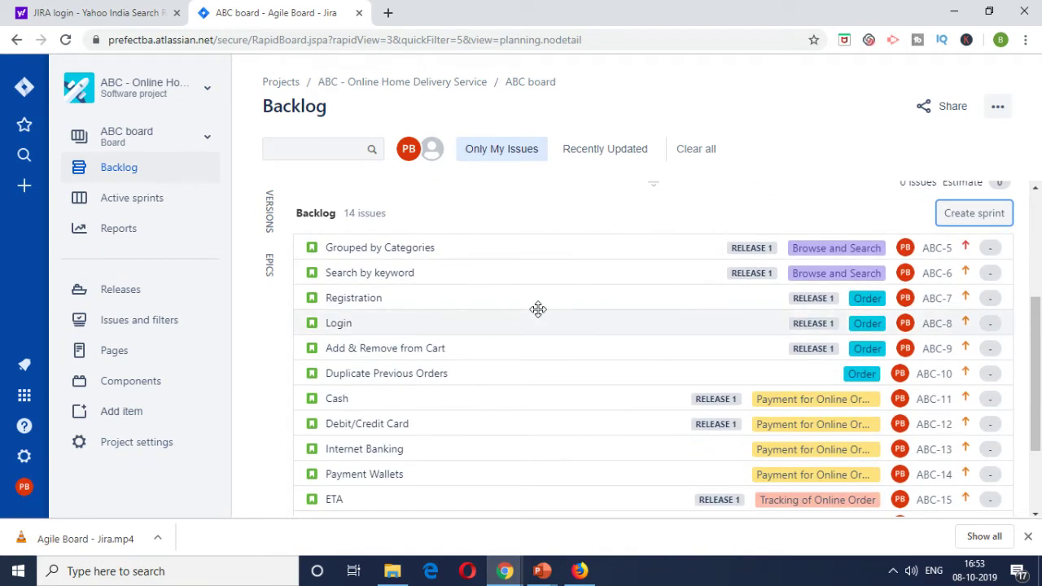
pyautogui.scroll(-2, 538, 310)
pyautogui.scroll(3, 538, 309)
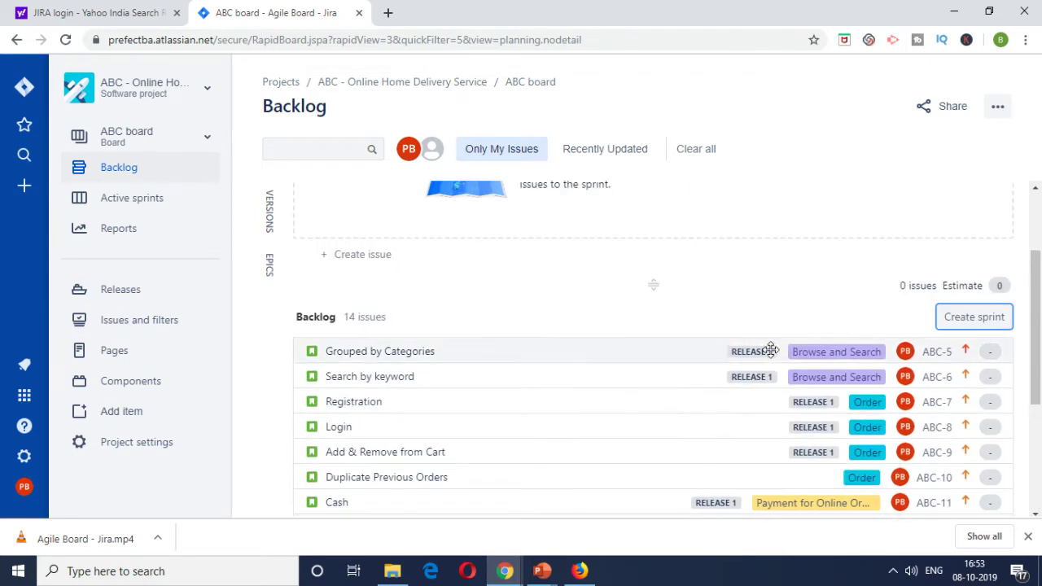
pyautogui.scroll(2, 600, 352)
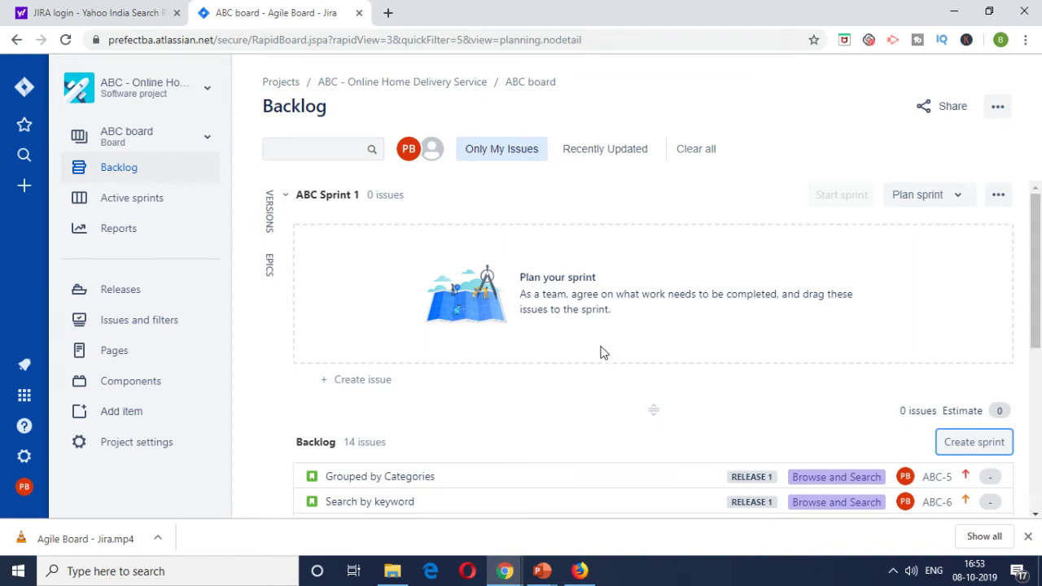
pyautogui.scroll(-1, 600, 351)
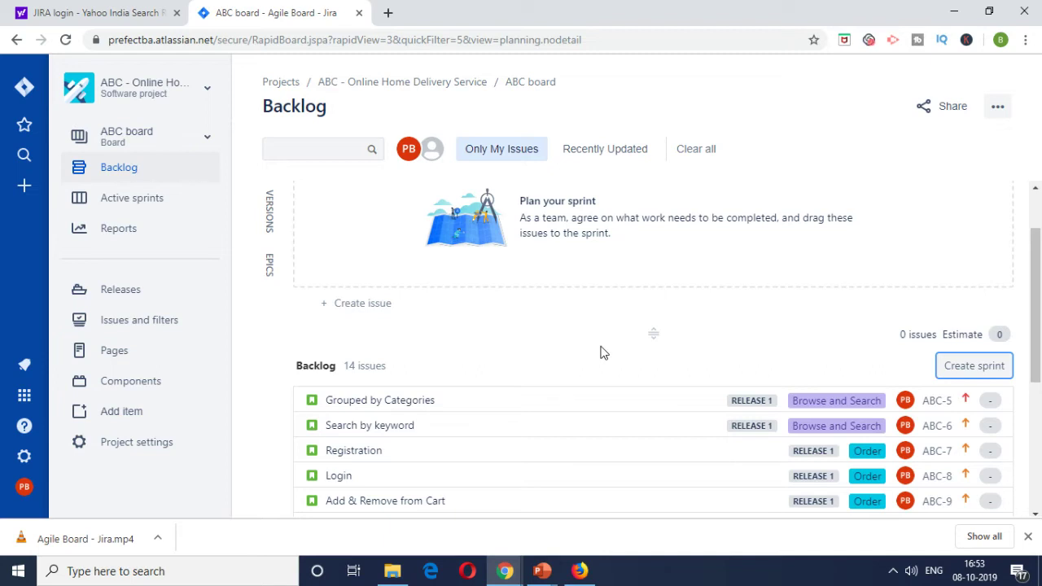
pyautogui.scroll(1, 601, 351)
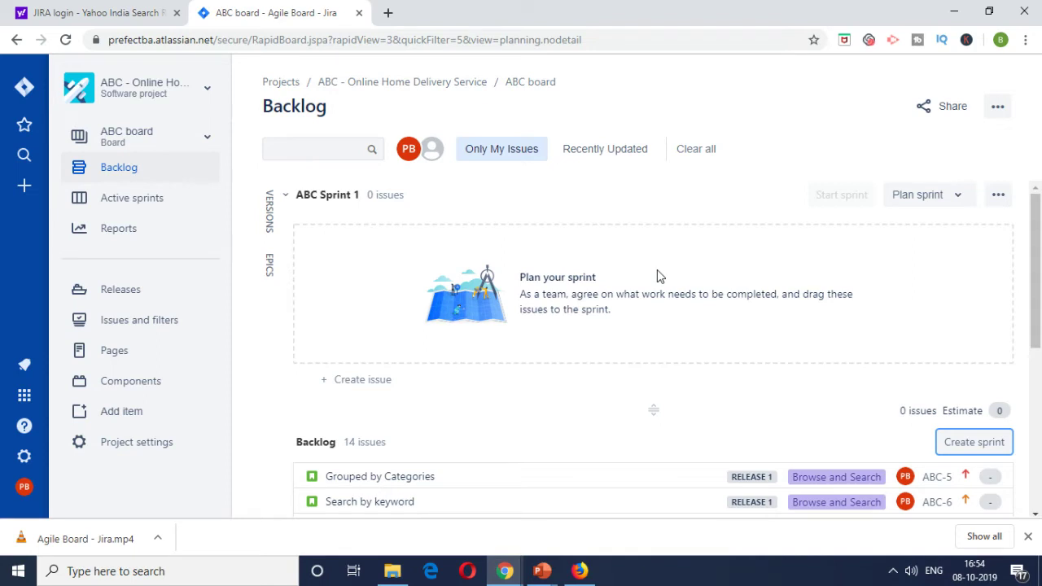
pyautogui.scroll(-3, 656, 269)
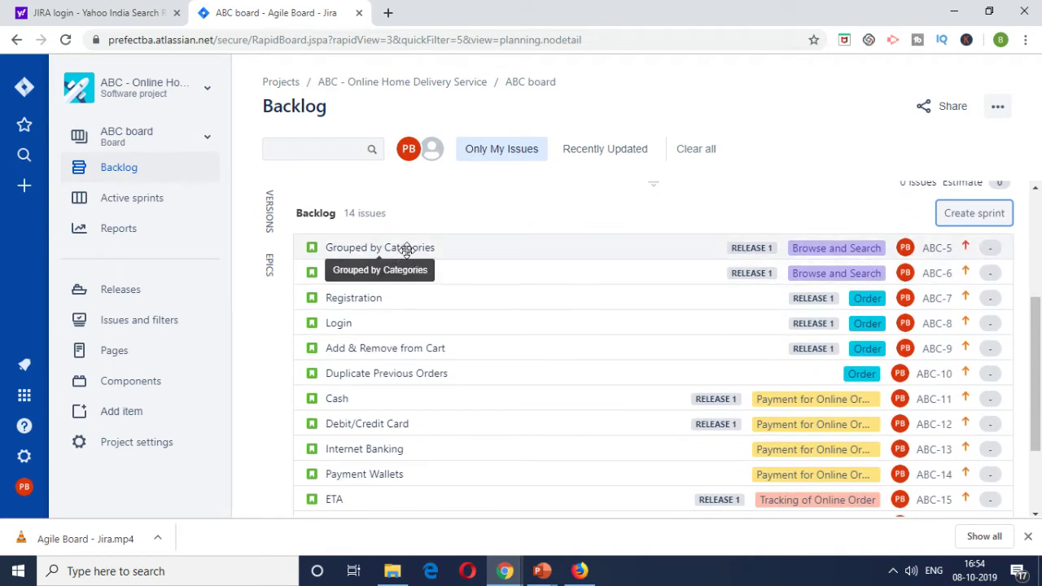
# - Estimate story ABC-5, Grouped by Categories, at 20 story points
pyautogui.click(934, 254)
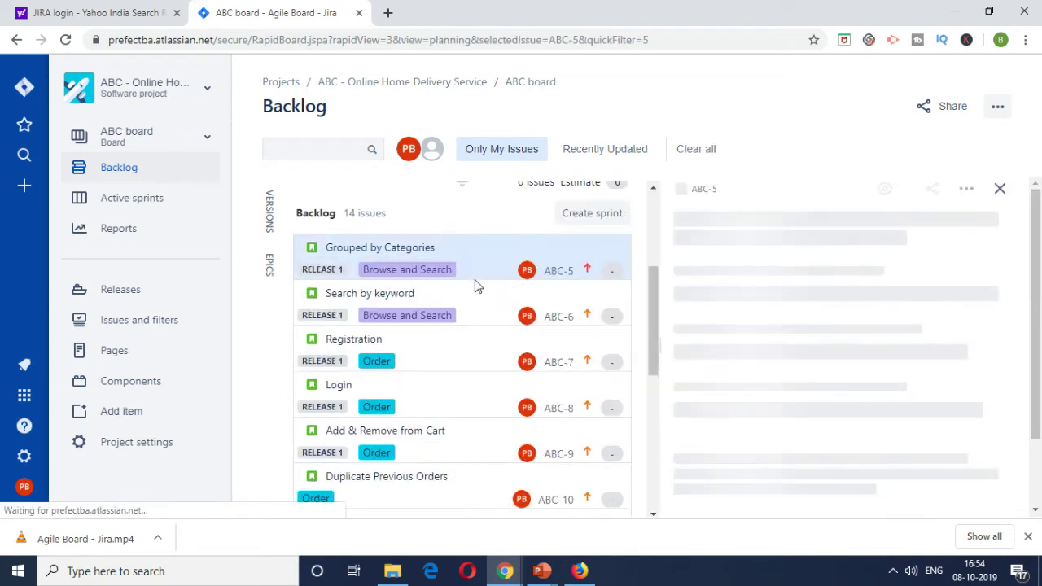
pyautogui.scroll(-5, 834, 341)
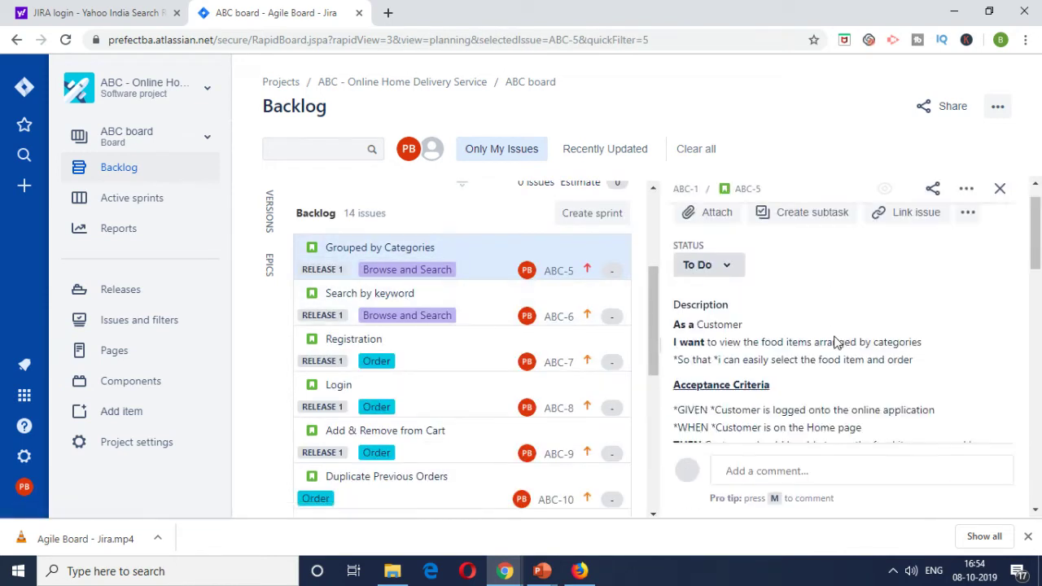
pyautogui.scroll(-10, 834, 341)
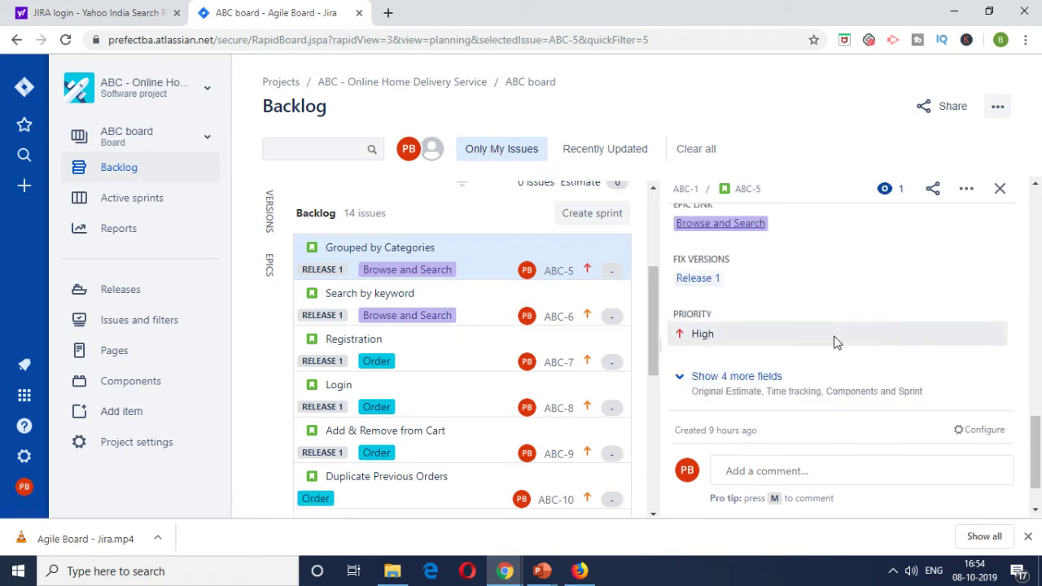
pyautogui.scroll(3, 726, 283)
pyautogui.click(687, 319)
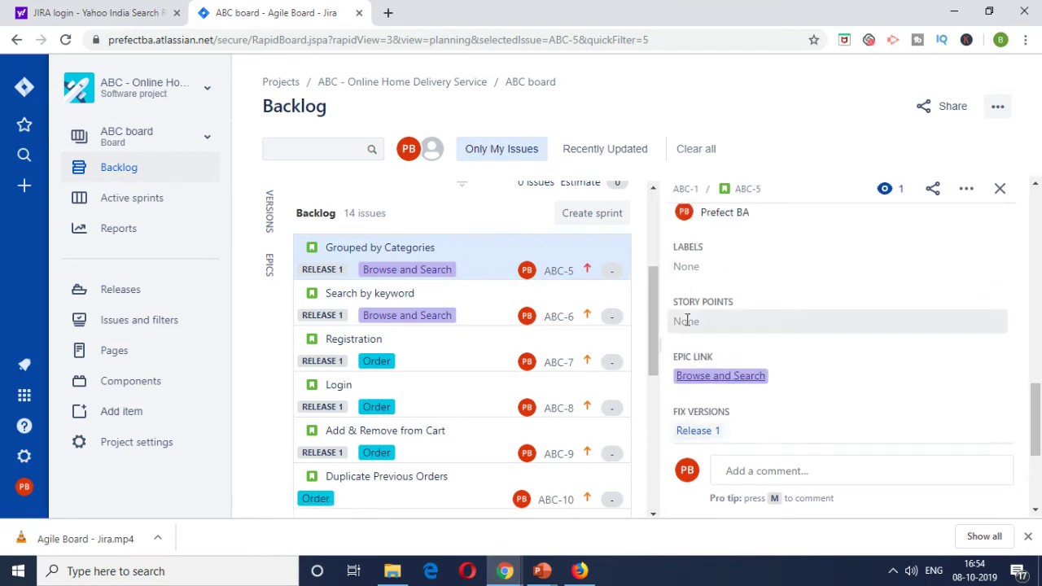
pyautogui.write('20')
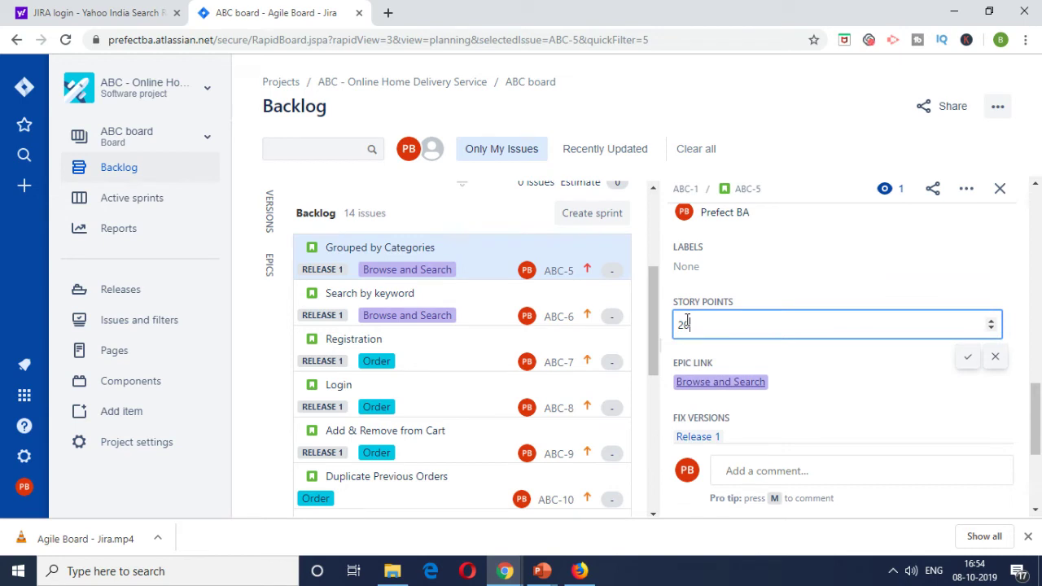
pyautogui.click(968, 359)
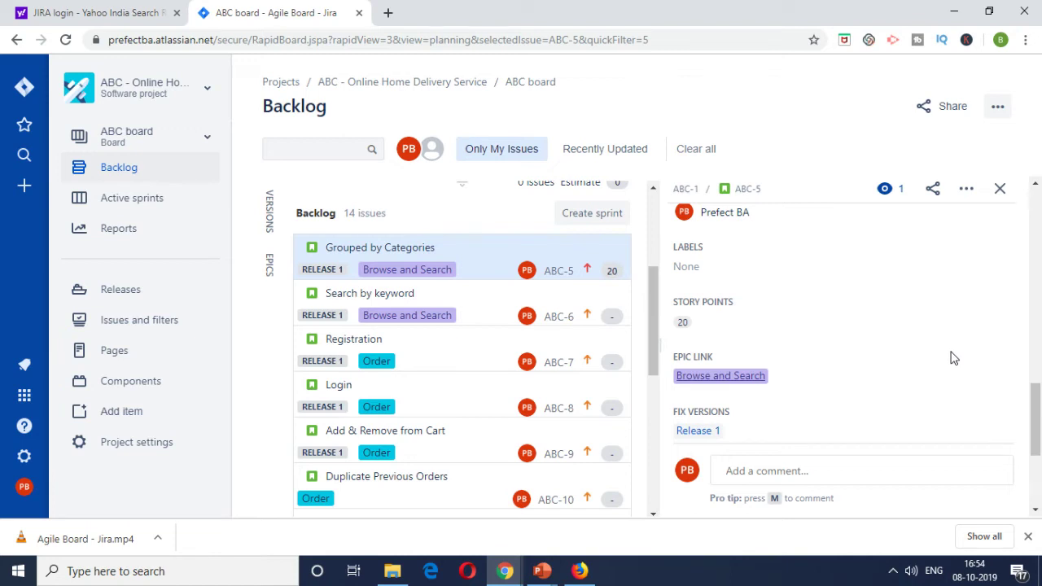
pyautogui.scroll(2, 965, 338)
pyautogui.scroll(-2, 954, 339)
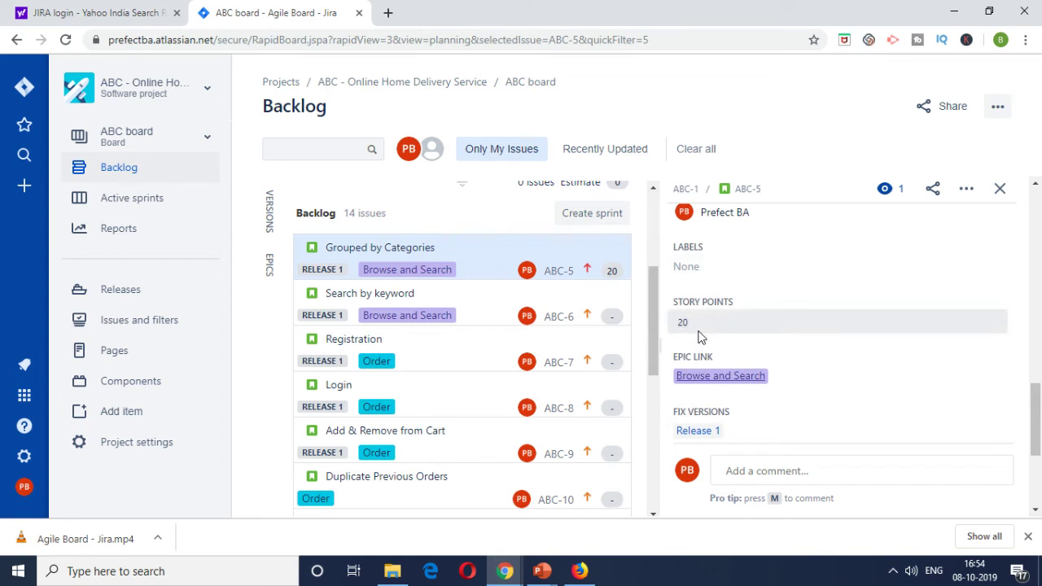
# - Estimate story ABC-6, Search by keyword, at 30 story points
pyautogui.click(560, 323)
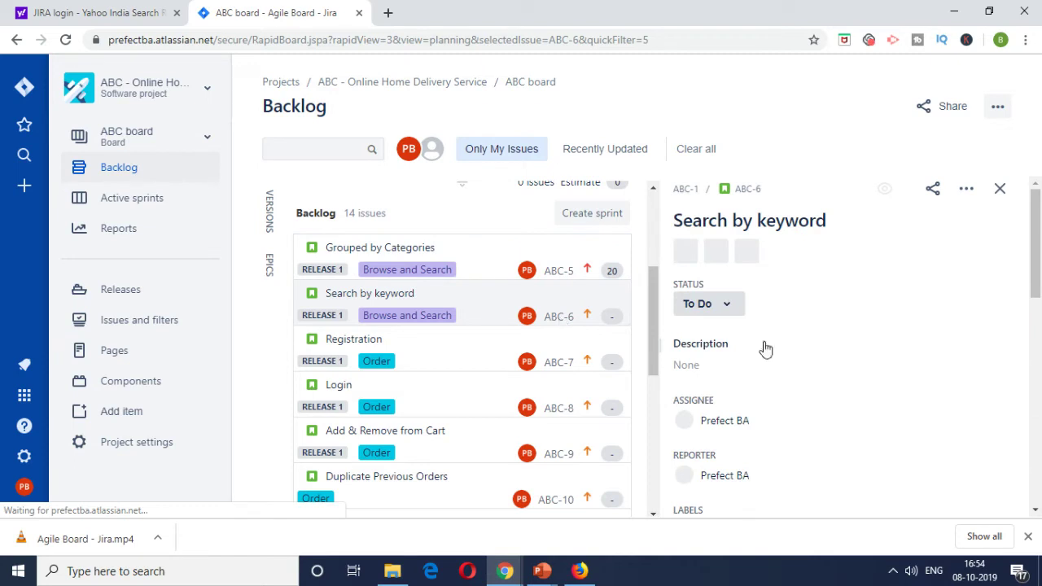
pyautogui.scroll(-3, 965, 355)
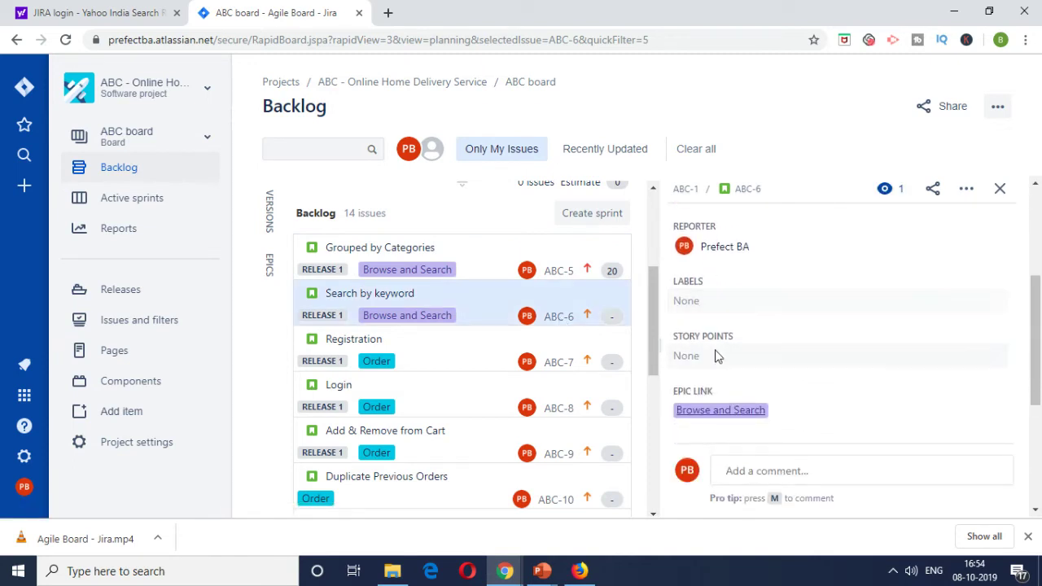
pyautogui.click(717, 356)
pyautogui.write('30')
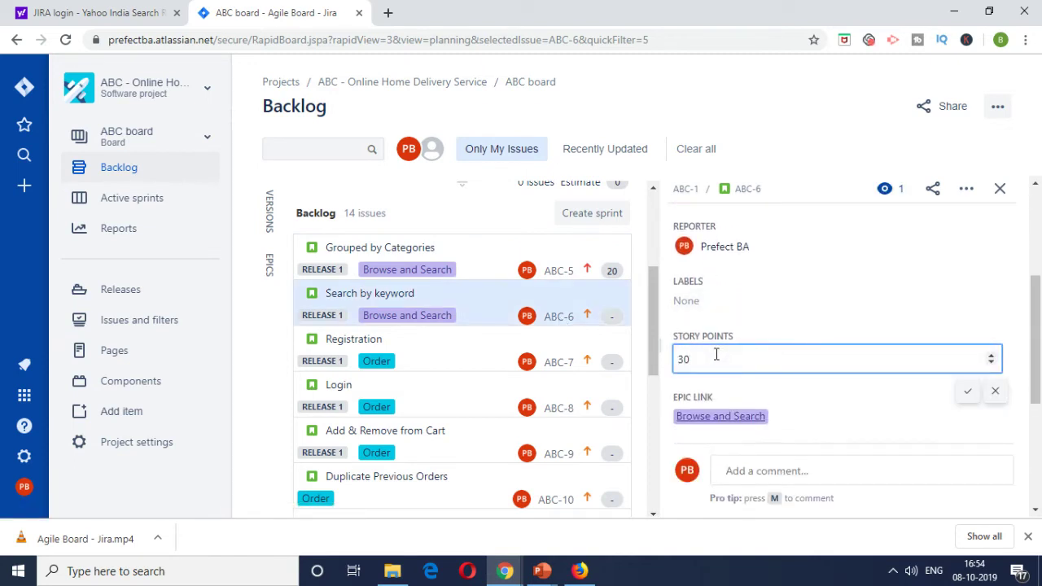
pyautogui.click(935, 262)
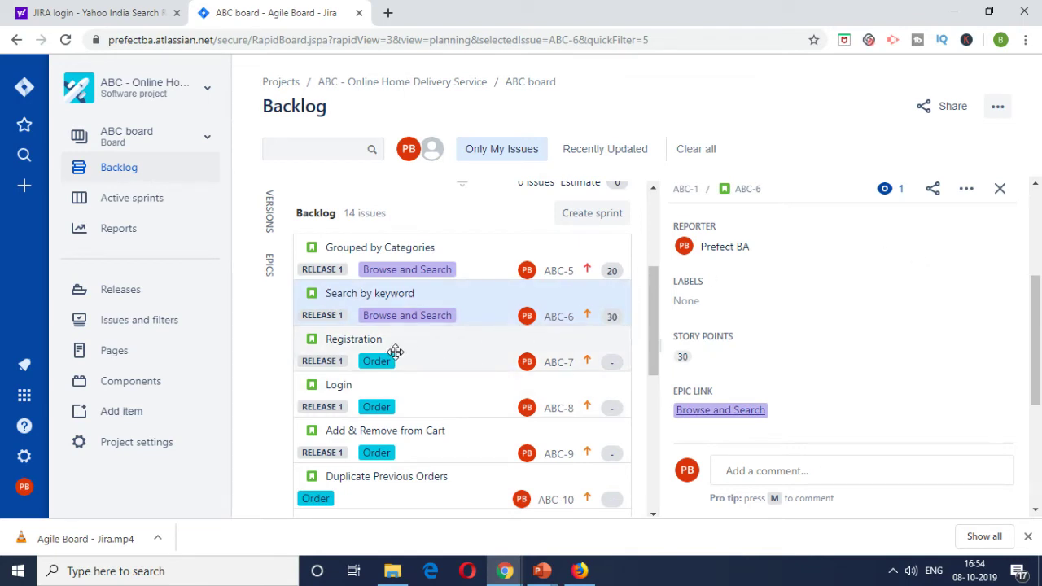
# - Estimate the Registration story (ABC-7) at 40 story points
pyautogui.click(560, 367)
pyautogui.scroll(-2, 705, 368)
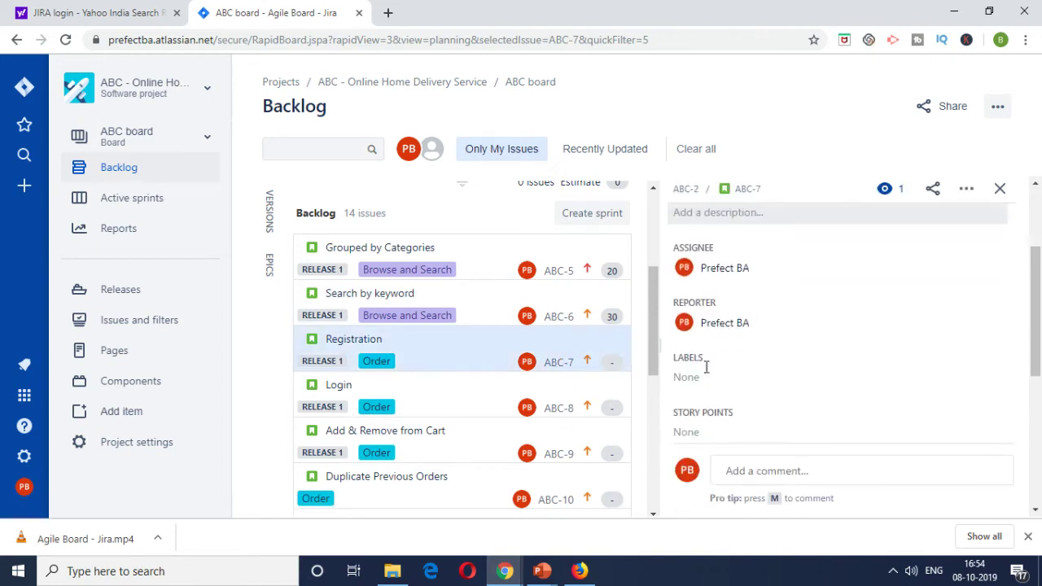
pyautogui.click(706, 432)
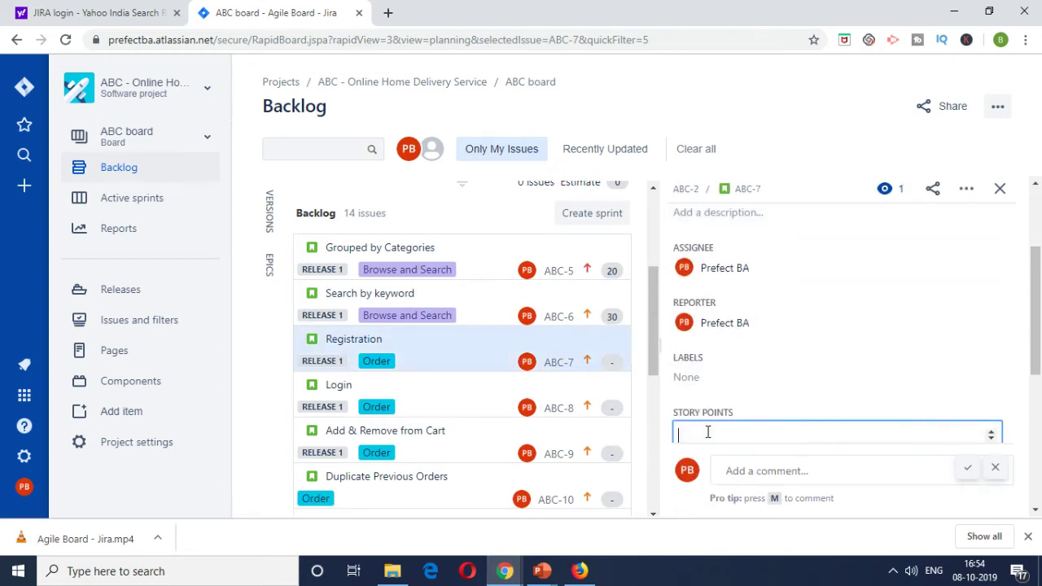
pyautogui.write('40')
pyautogui.click(877, 361)
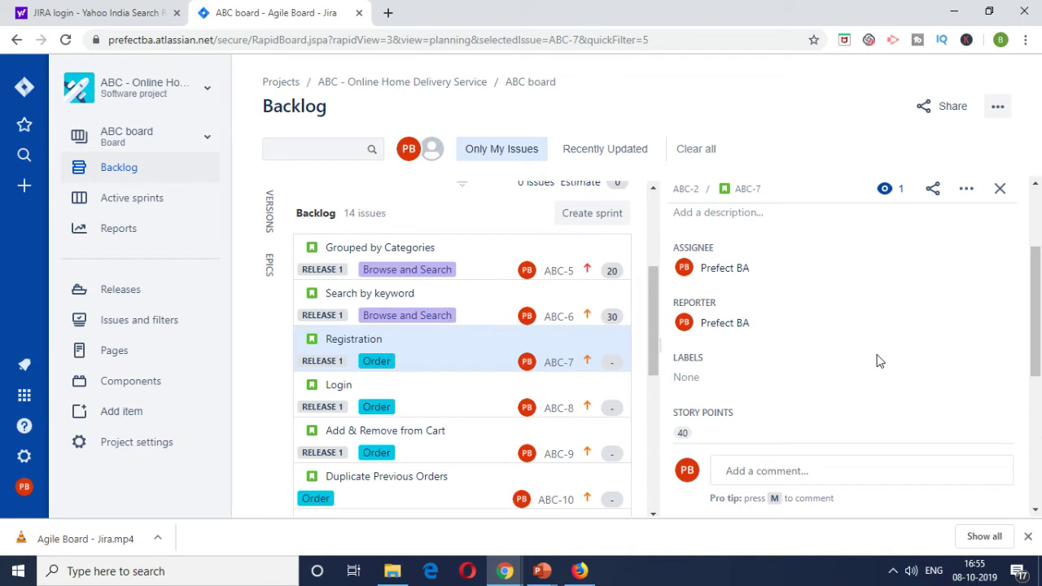
pyautogui.scroll(-2, 871, 350)
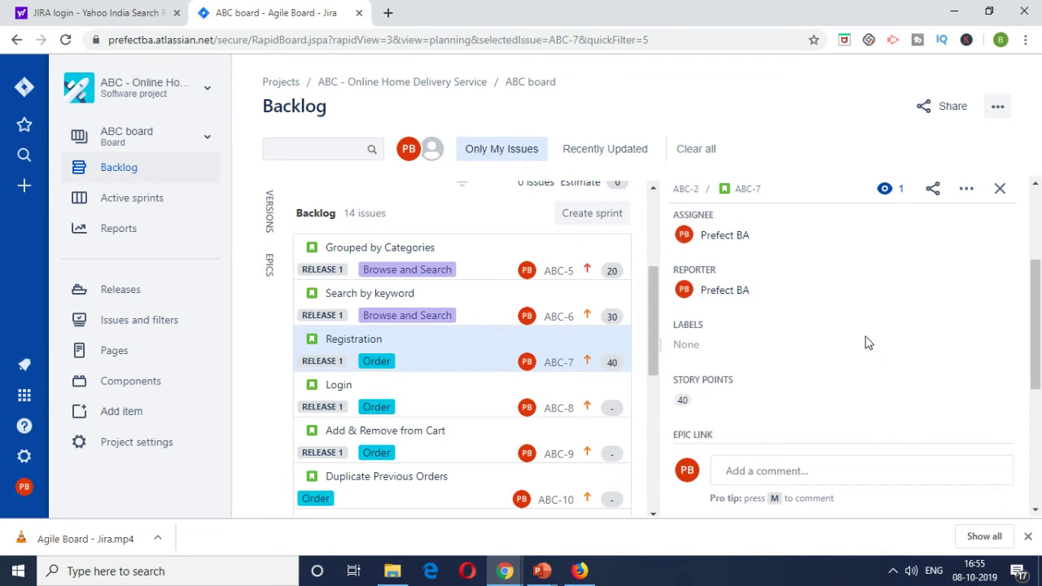
# - Estimate the Login story (ABC-8) at 20 story points
pyautogui.click(338, 388)
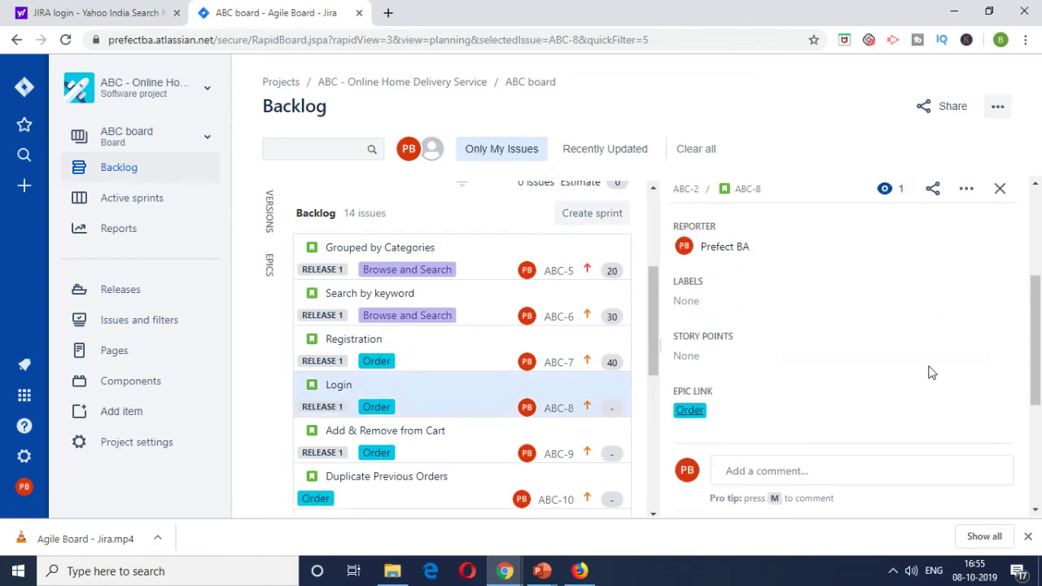
pyautogui.click(761, 358)
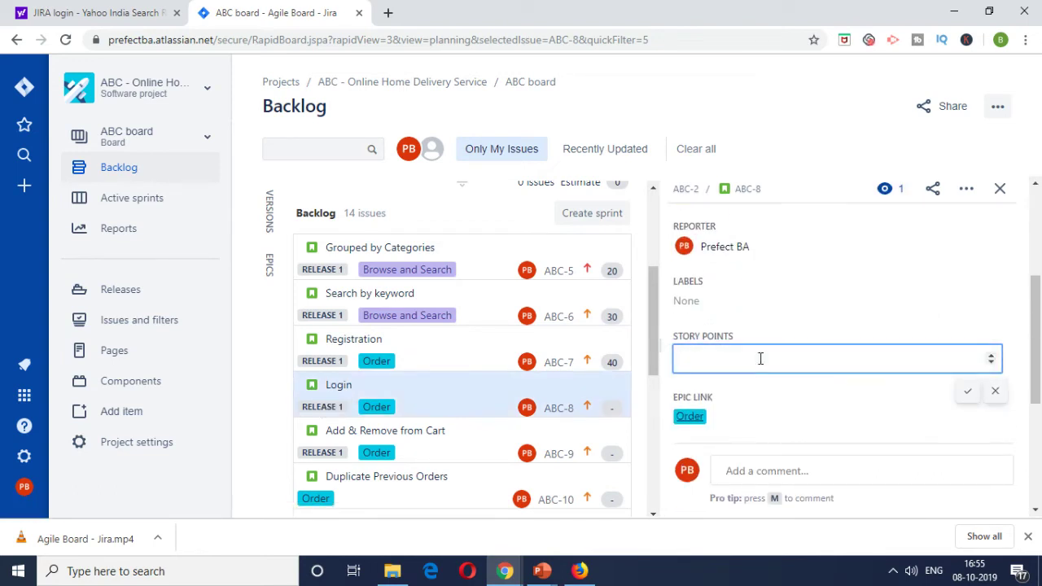
pyautogui.write('20')
pyautogui.click(790, 399)
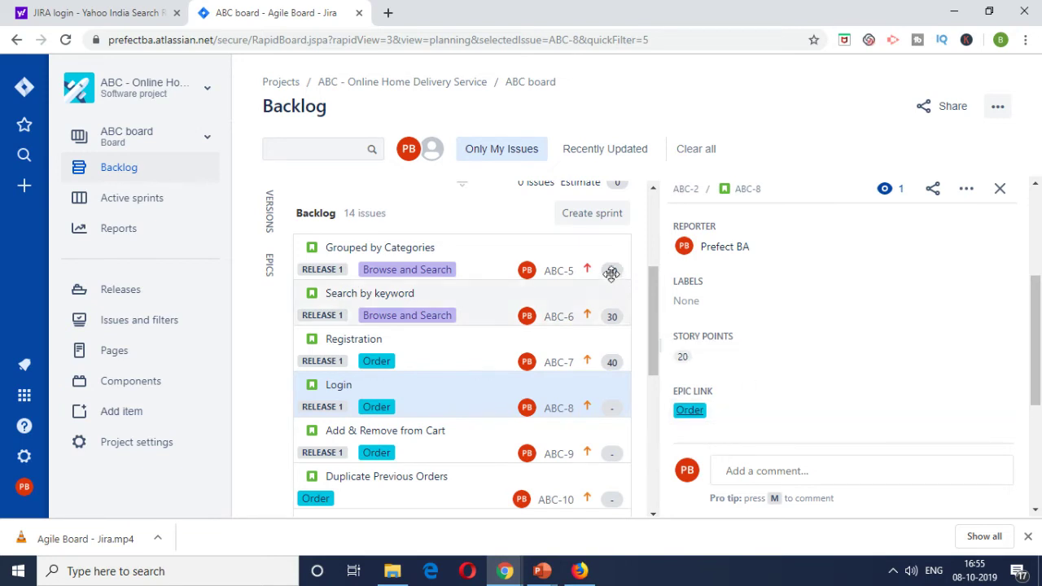
# - Estimate the Add & Remove from Cart story at 70 story points
pyautogui.scroll(-1, 541, 407)
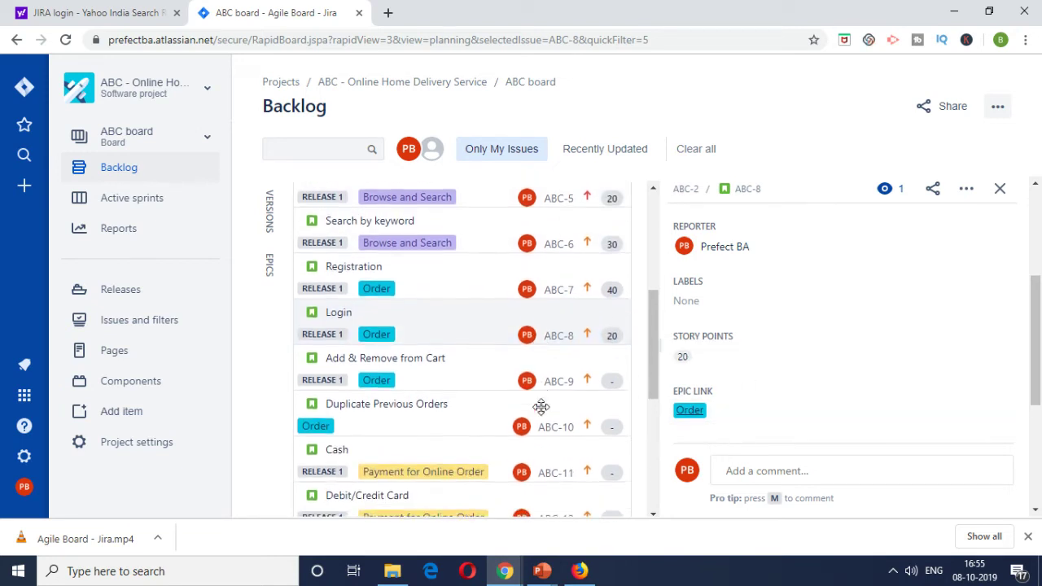
pyautogui.scroll(-1, 437, 372)
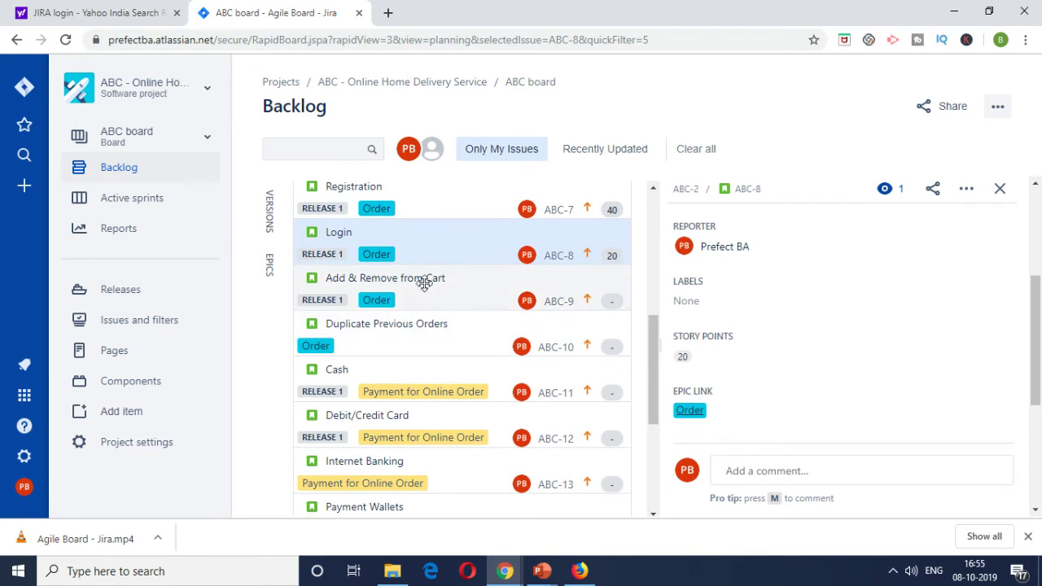
pyautogui.click(549, 307)
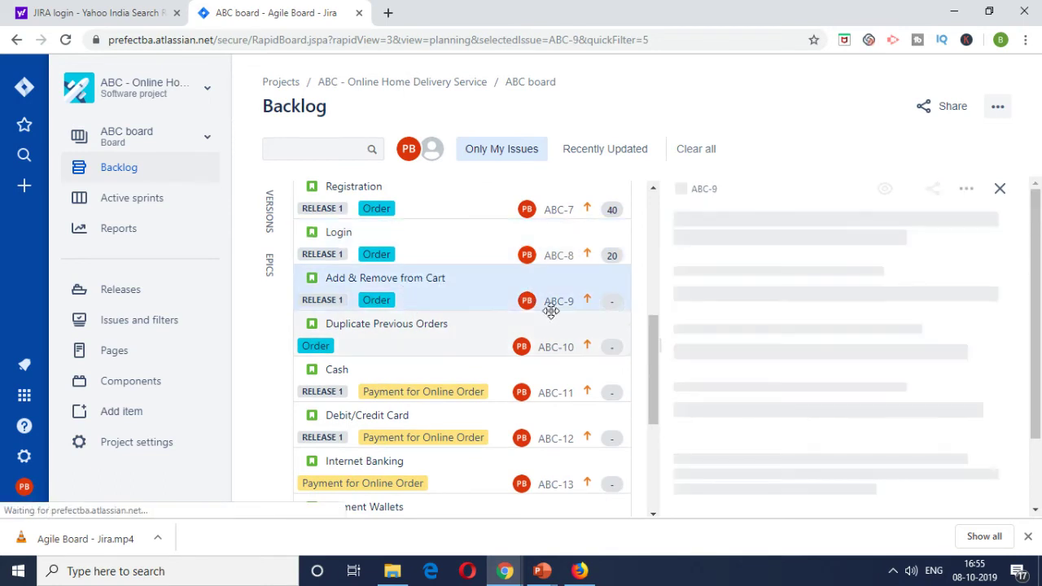
pyautogui.scroll(-3, 724, 358)
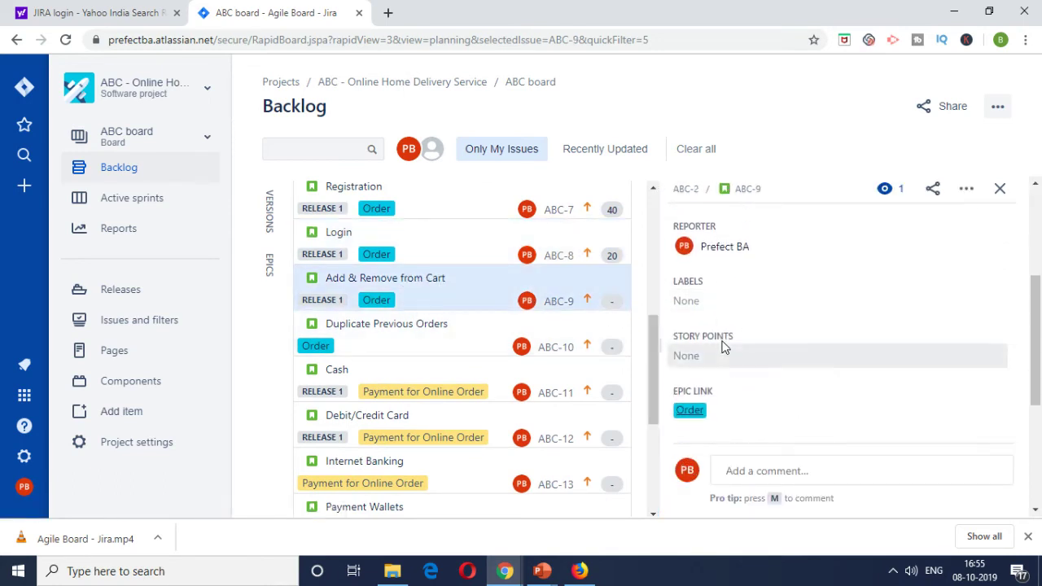
pyautogui.click(716, 353)
pyautogui.write('70')
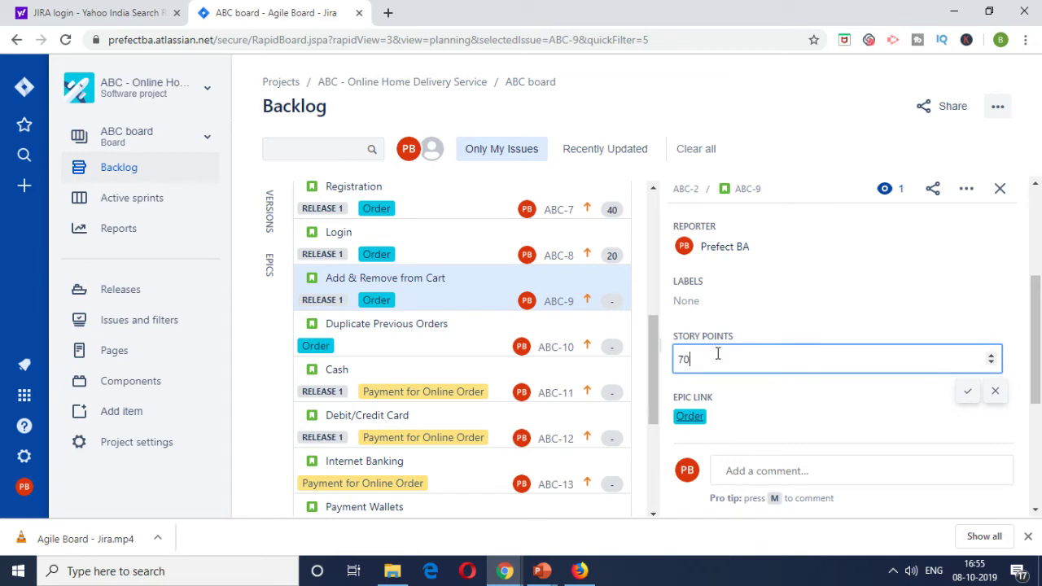
pyautogui.click(786, 404)
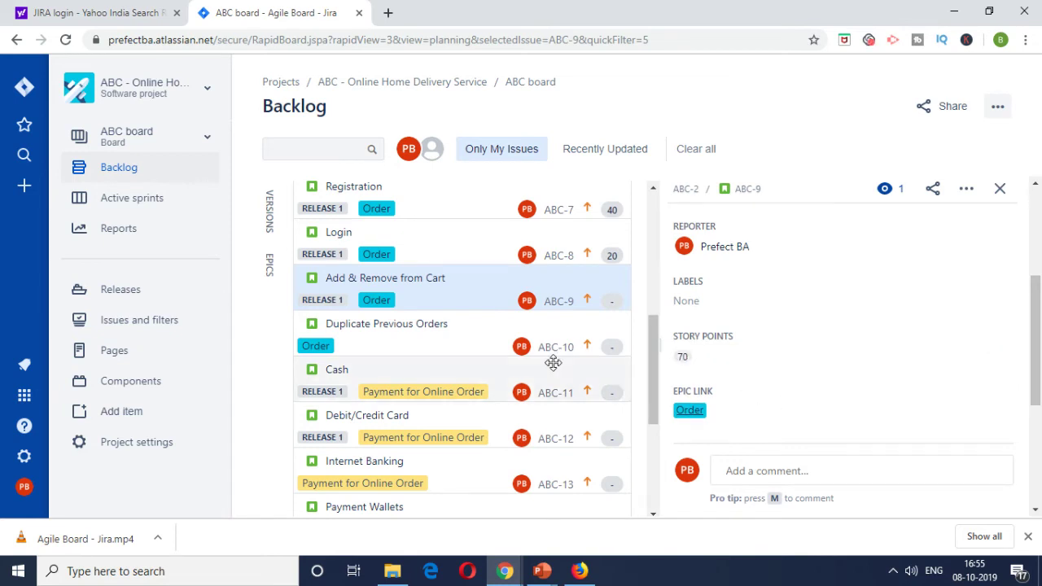
# - Select the Add & Remove from Cart story and review the estimated backlog with the detail panel closed
pyautogui.scroll(-1, 492, 359)
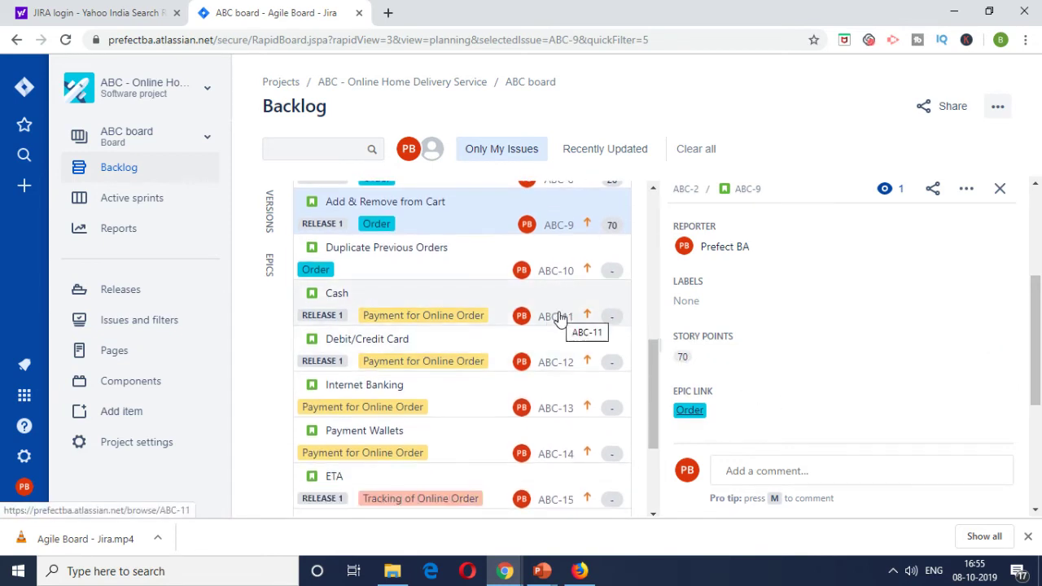
pyautogui.scroll(5, 560, 317)
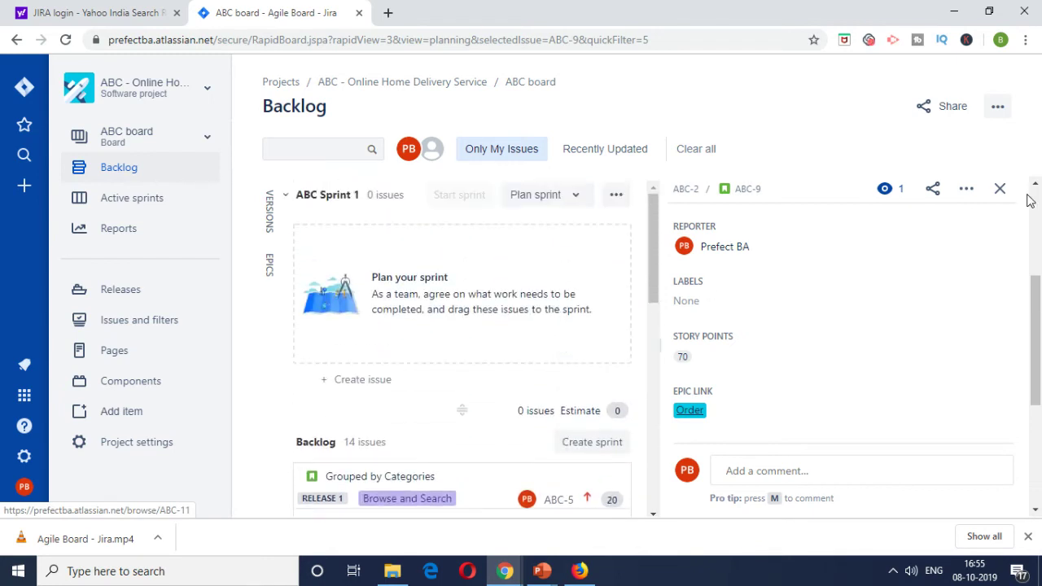
pyautogui.scroll(-3, 767, 358)
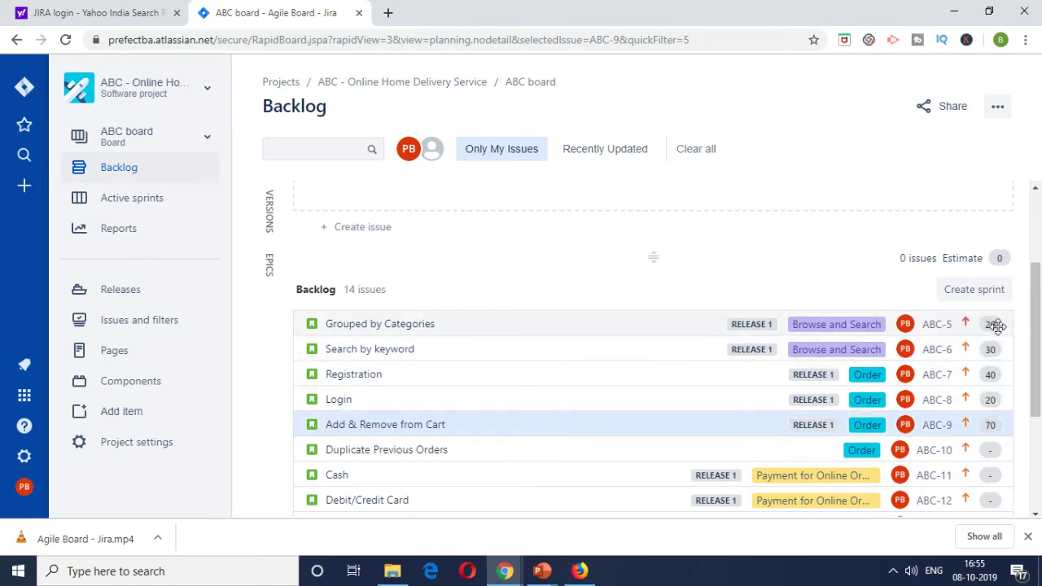
pyautogui.click(956, 427)
pyautogui.scroll(2, 981, 334)
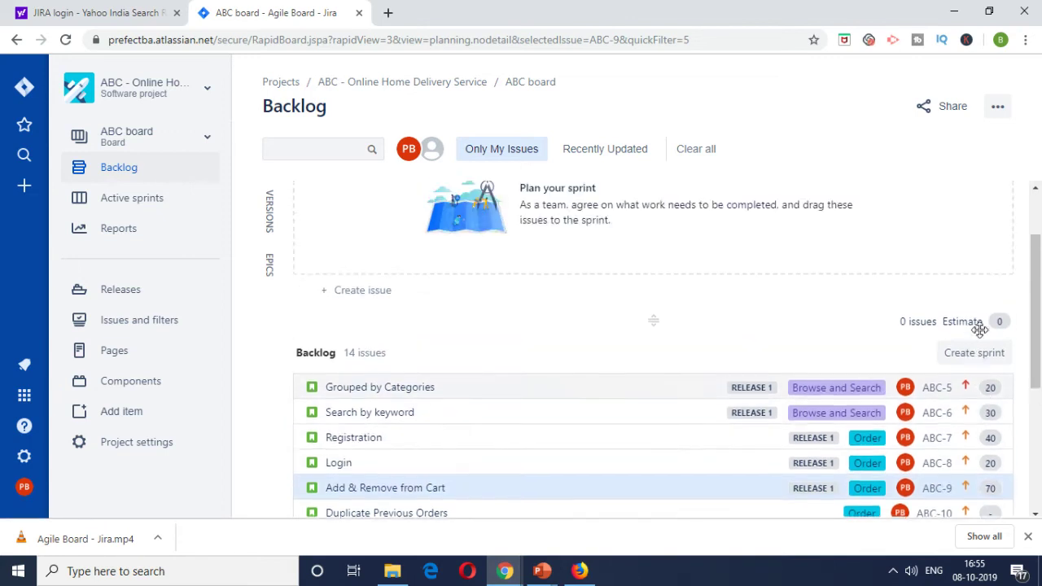
pyautogui.scroll(-1, 754, 300)
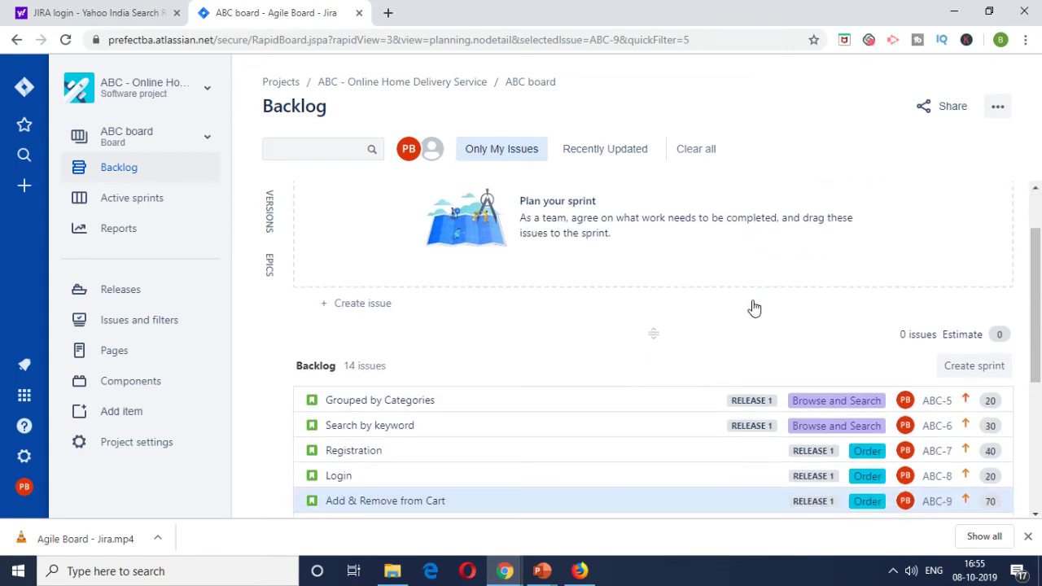
pyautogui.scroll(-1, 752, 302)
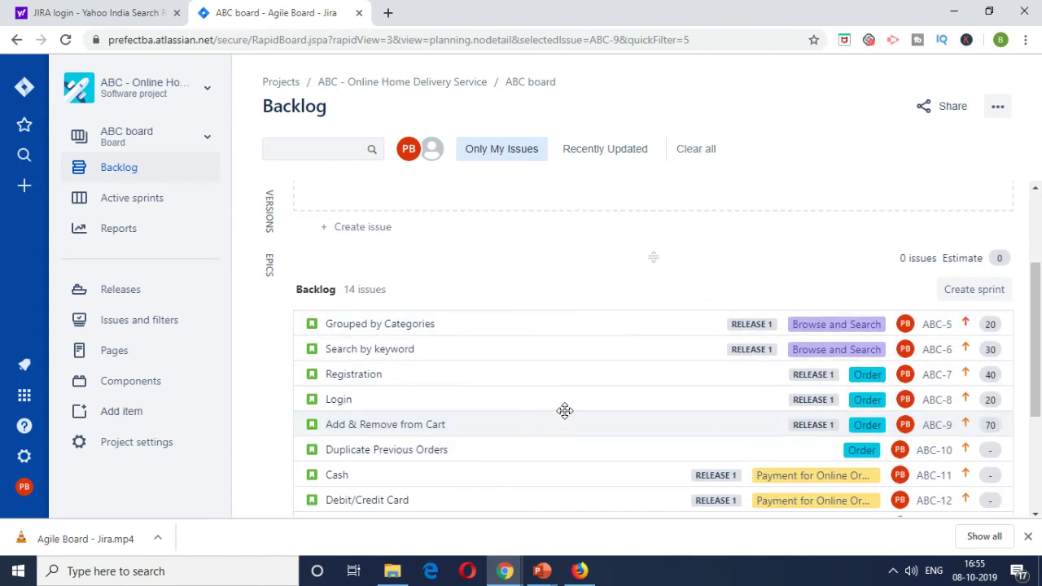
pyautogui.scroll(2, 565, 410)
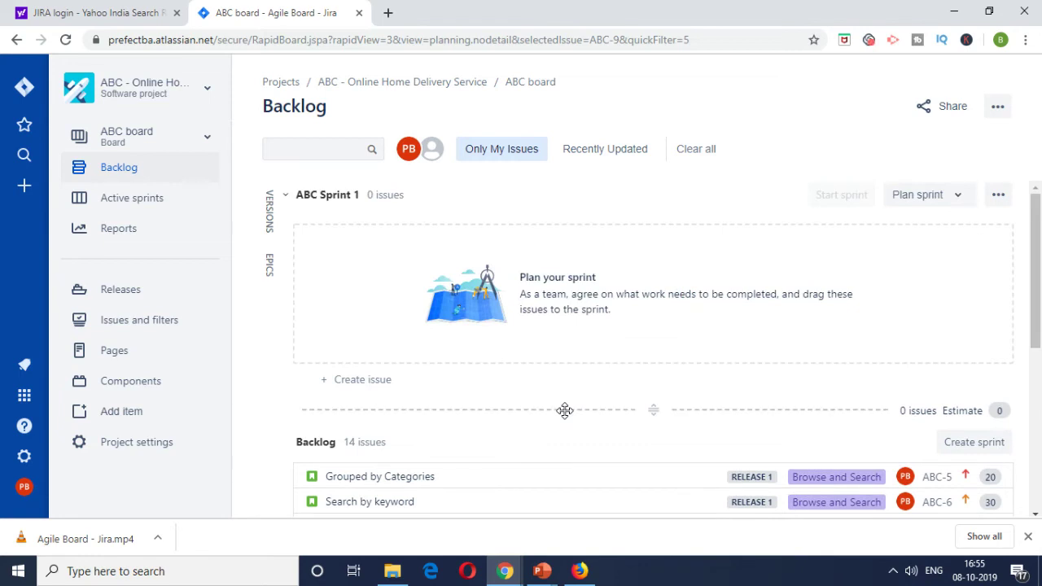
pyautogui.scroll(-2, 564, 410)
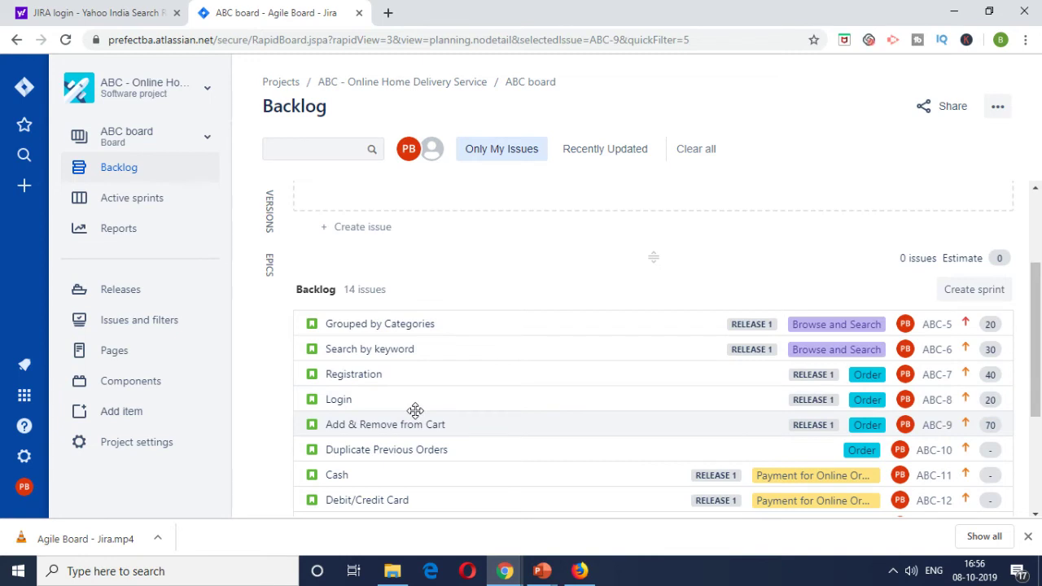
# - Drag Registration, Login and Search by keyword into ABC Sprint 1, giving 3 issues totalling 90 points
pyautogui.scroll(1, 415, 410)
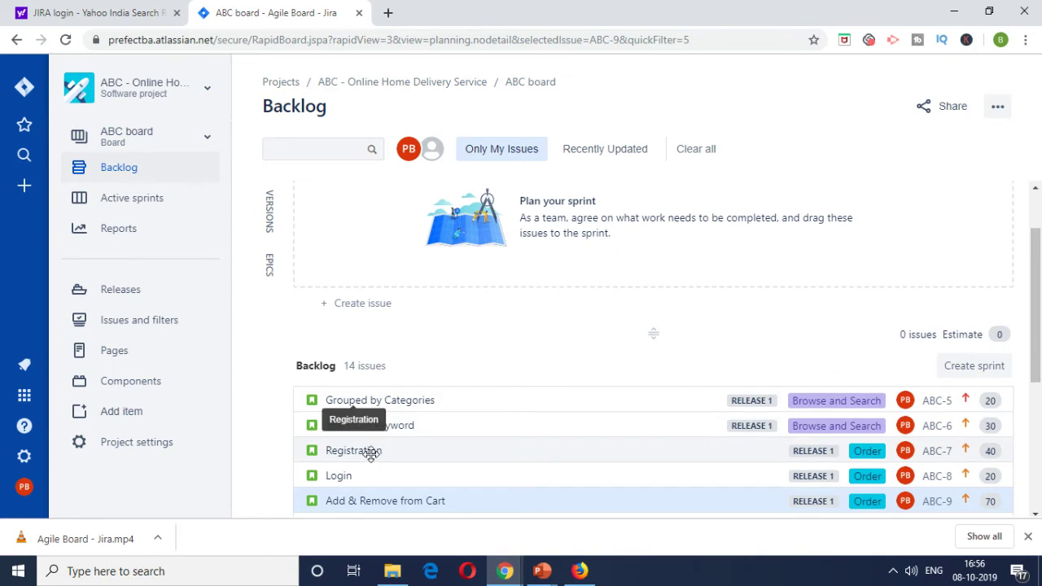
pyautogui.moveTo(371, 454); pyautogui.dragTo(412, 260)
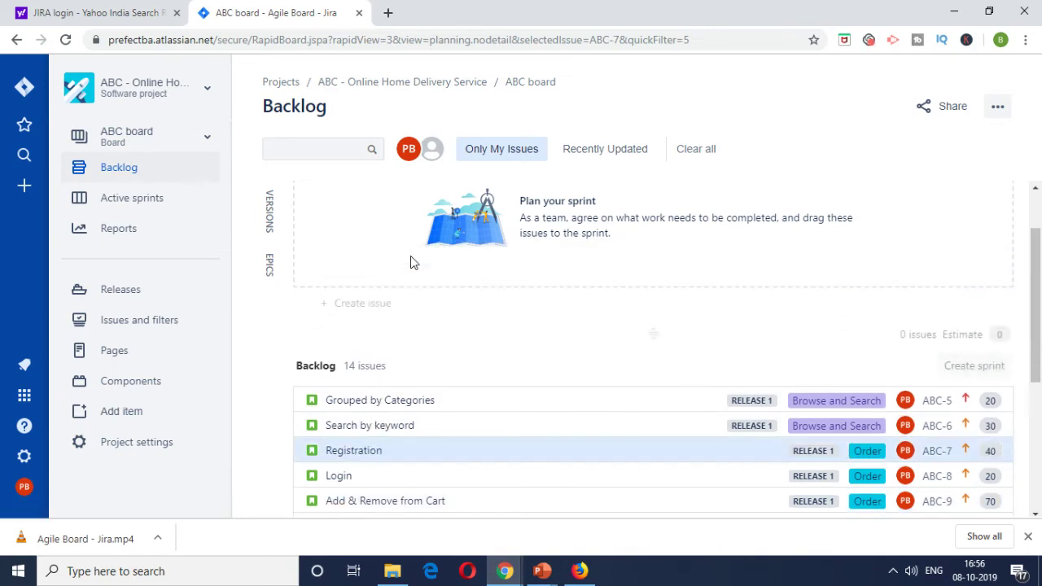
pyautogui.scroll(1, 456, 323)
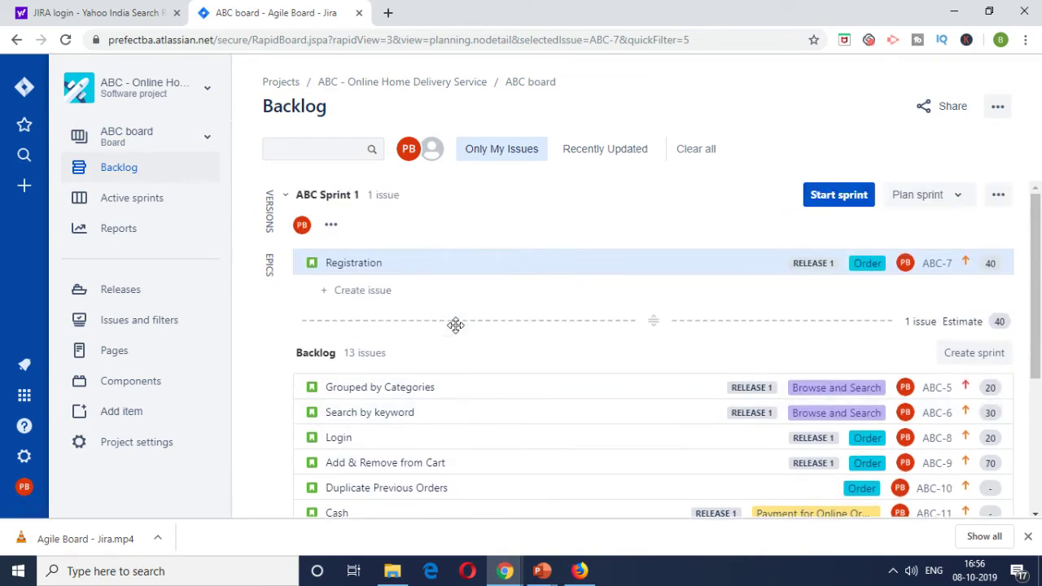
pyautogui.moveTo(342, 437); pyautogui.dragTo(345, 289)
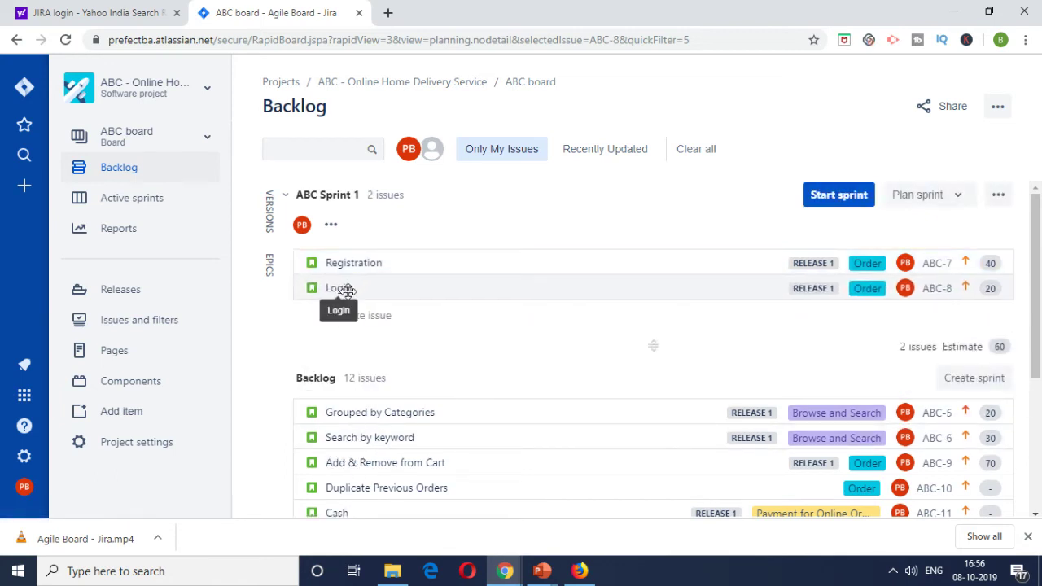
pyautogui.scroll(-1, 546, 380)
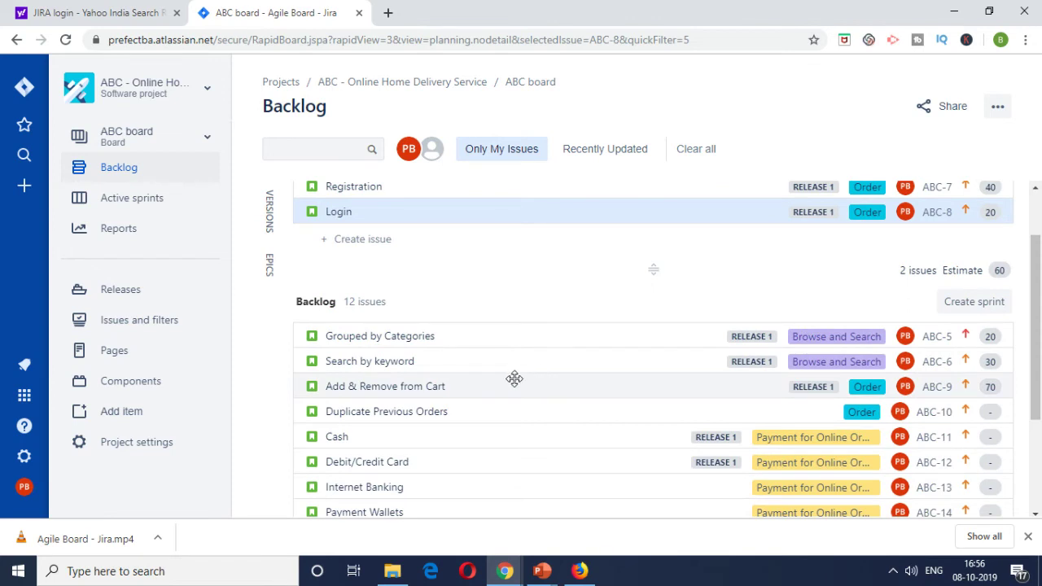
pyautogui.scroll(1, 514, 378)
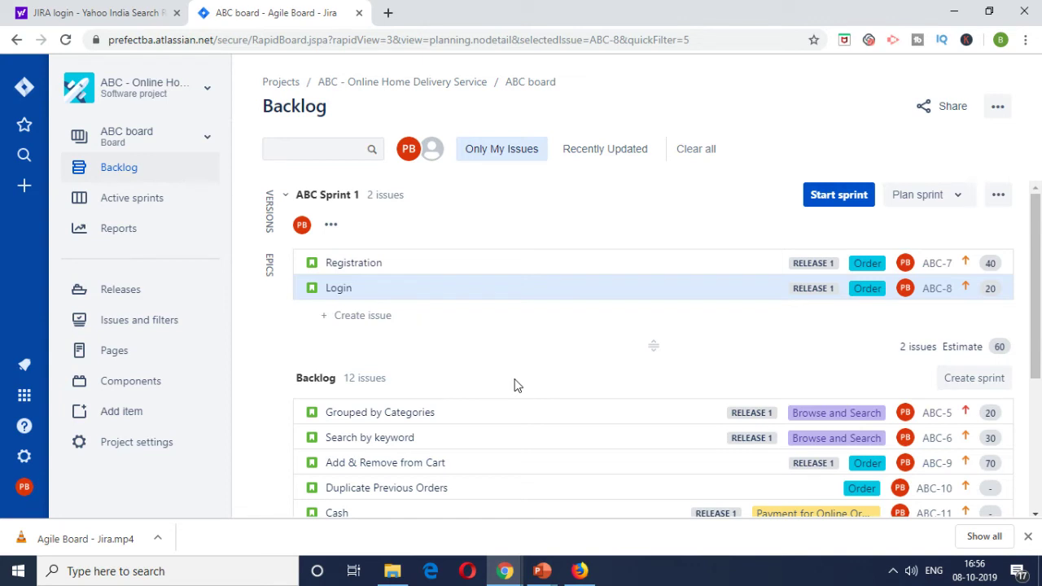
pyautogui.moveTo(377, 436); pyautogui.dragTo(374, 315)
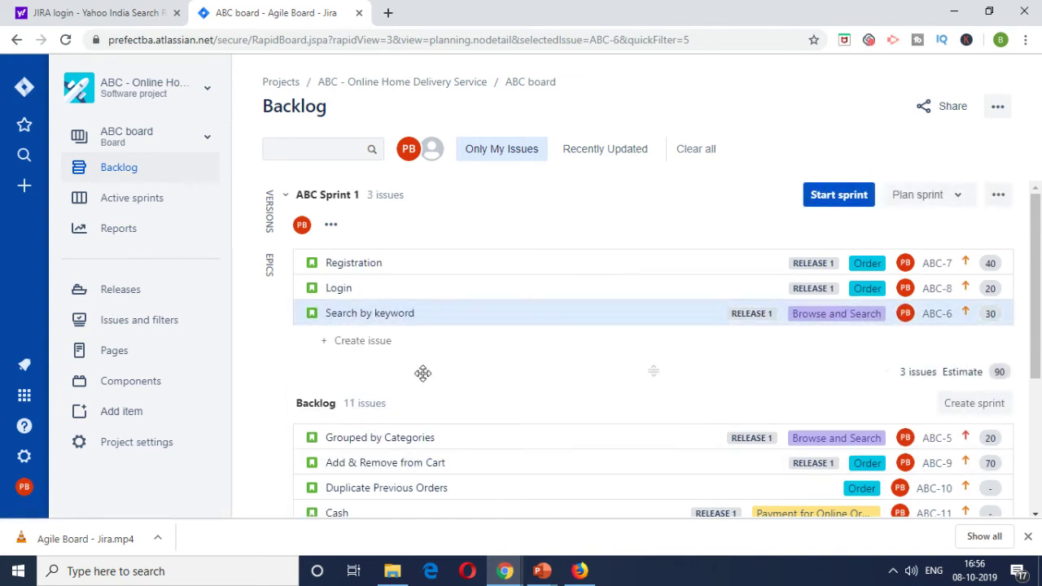
pyautogui.scroll(-1, 464, 380)
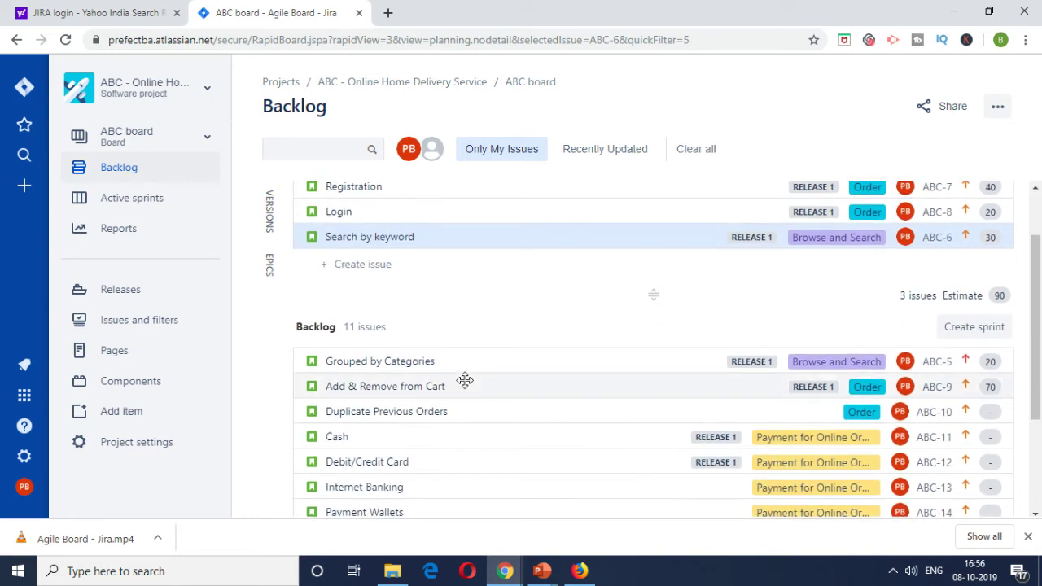
pyautogui.scroll(-1, 465, 380)
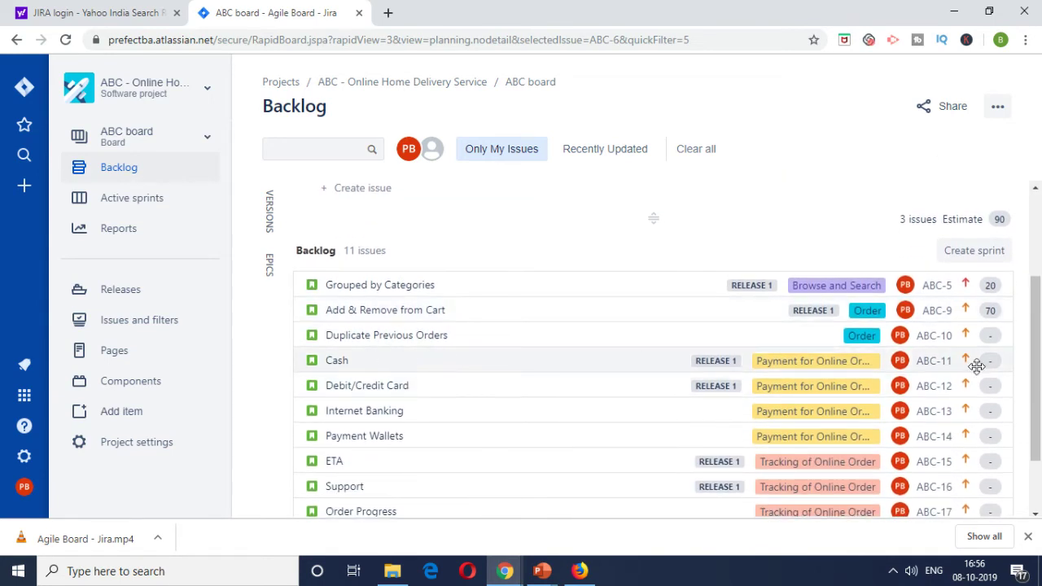
# - Estimate the Cash story (ABC-11) at 10 story points, then close its detail panel
pyautogui.click(936, 361)
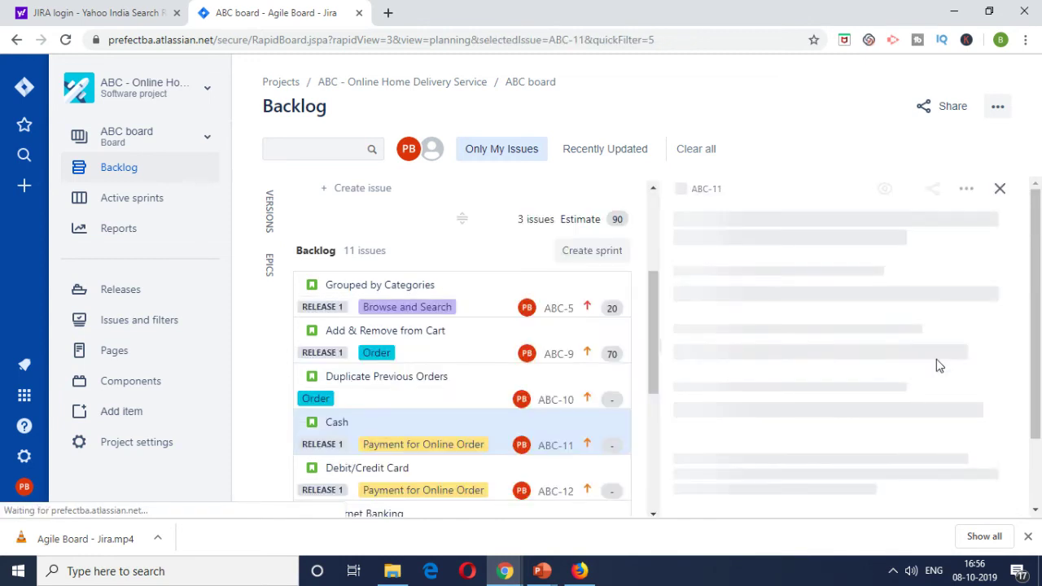
pyautogui.scroll(-1, 936, 361)
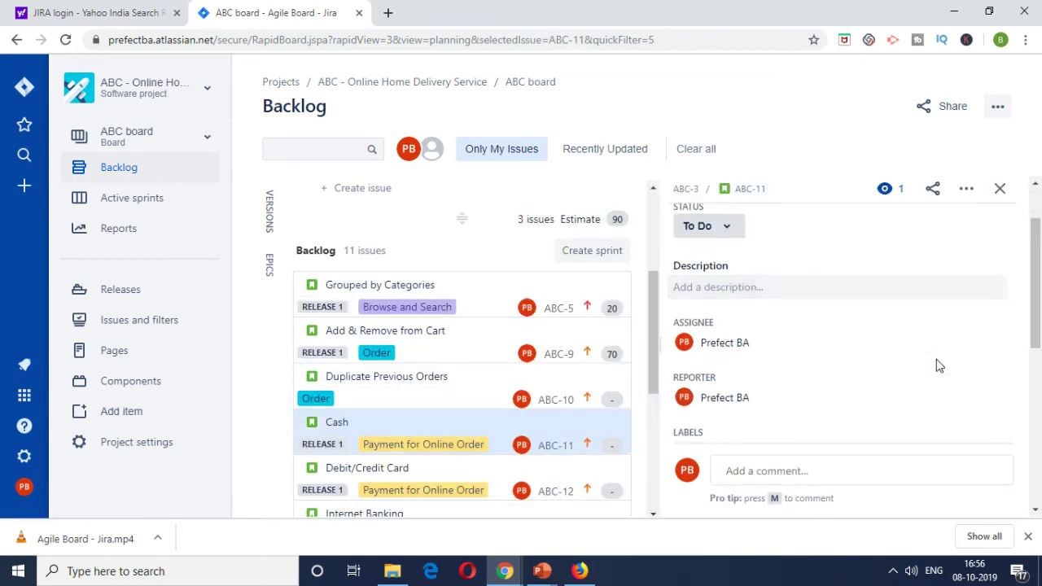
pyautogui.scroll(-5, 936, 362)
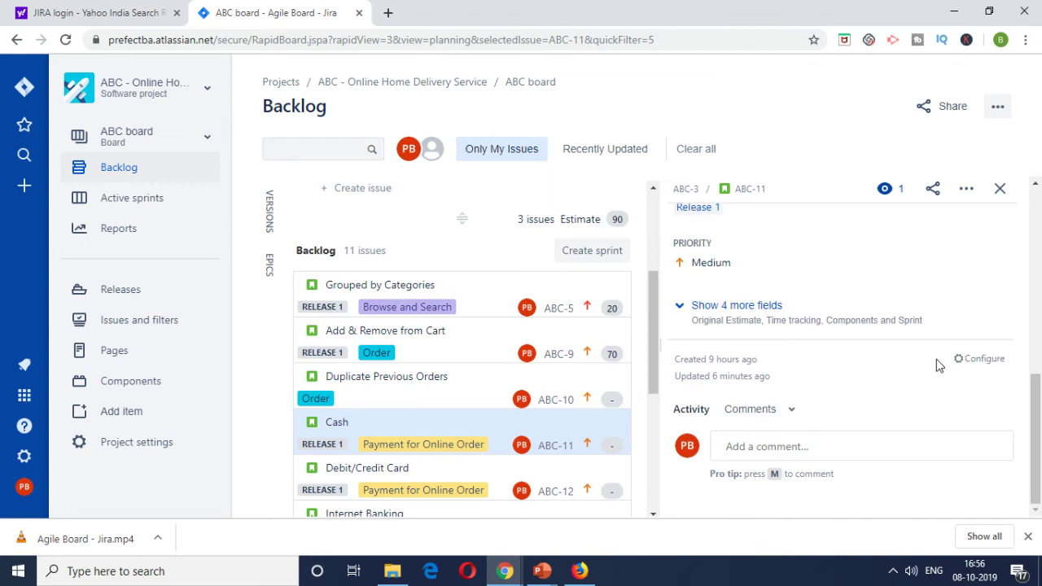
pyautogui.scroll(3, 749, 377)
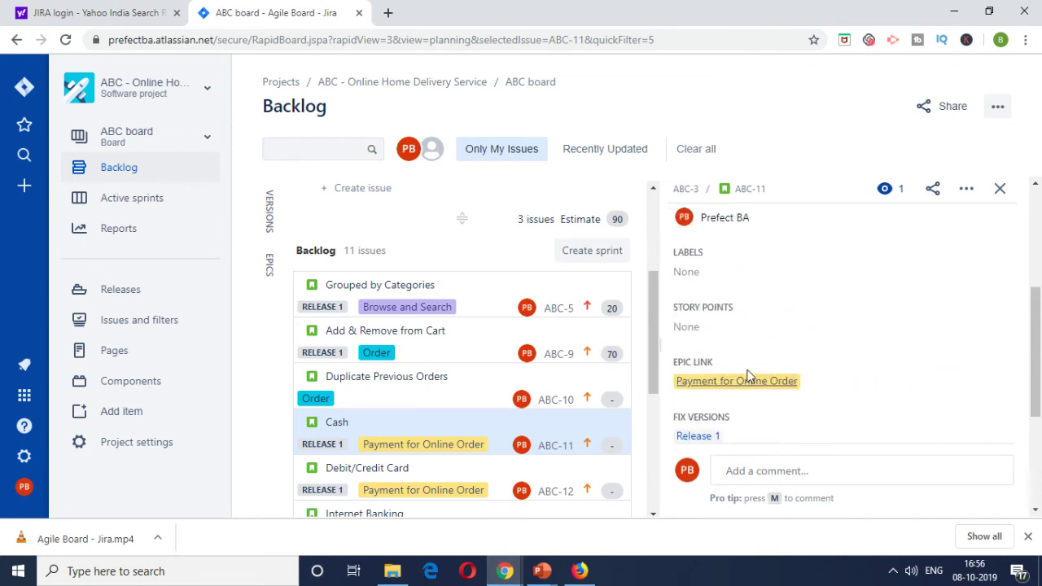
pyautogui.click(711, 327)
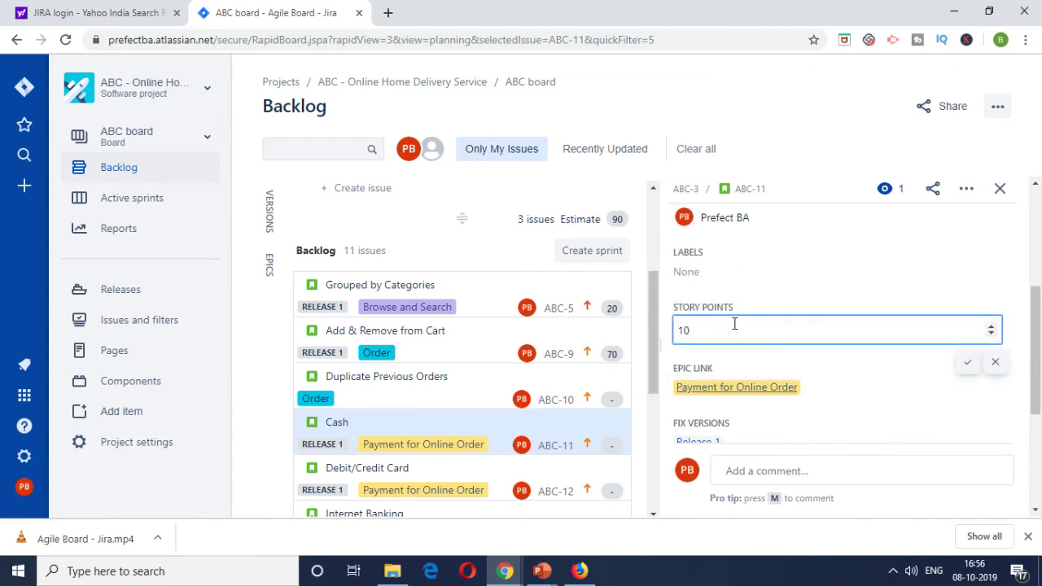
pyautogui.click(879, 273)
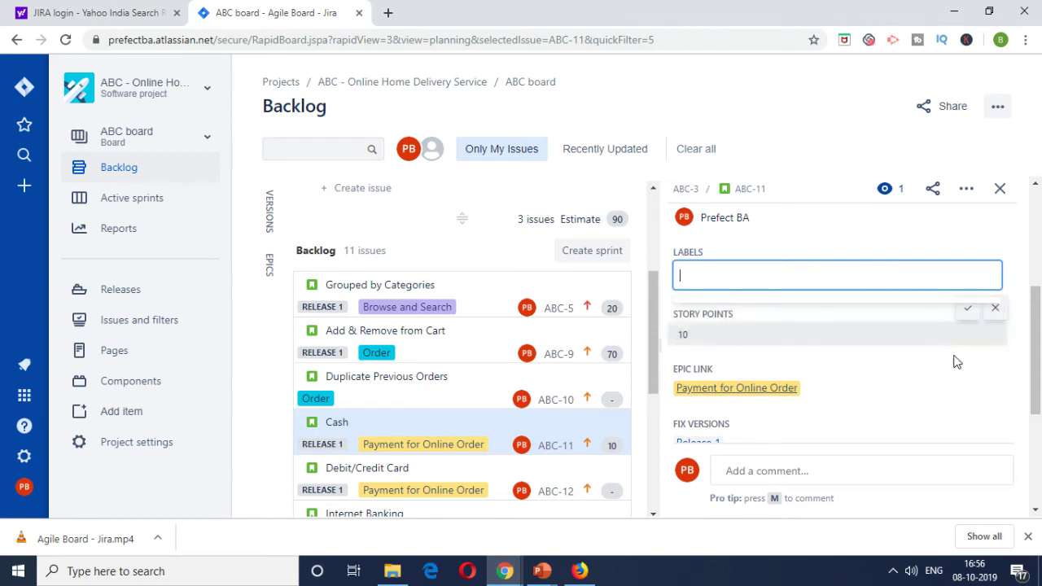
pyautogui.click(456, 251)
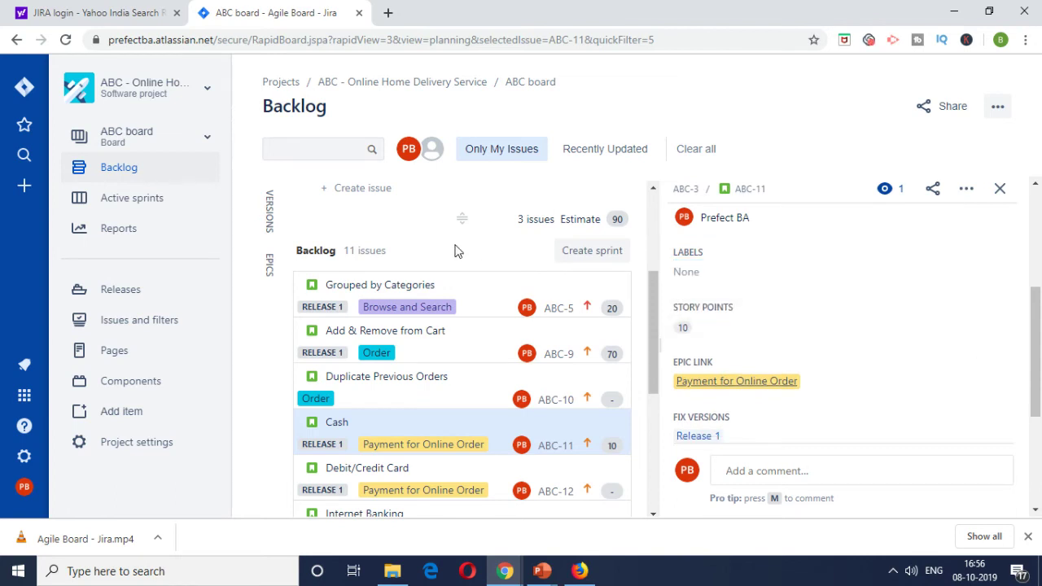
pyautogui.click(1000, 188)
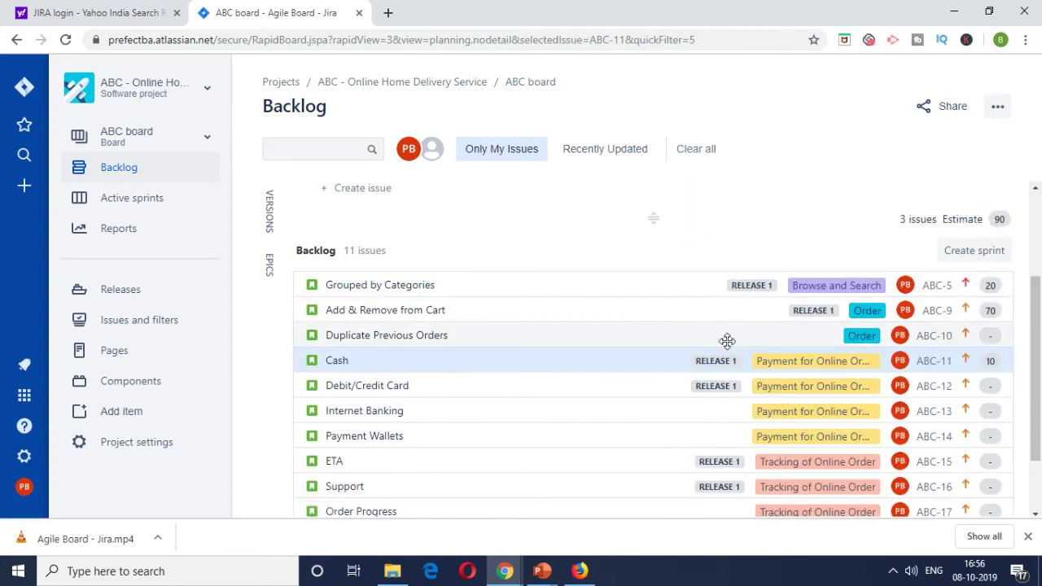
pyautogui.scroll(3, 447, 365)
# - Drag Cash (ABC-11) into ABC Sprint 1, making four stories totalling 100 story points
pyautogui.moveTo(344, 513); pyautogui.dragTo(358, 307)
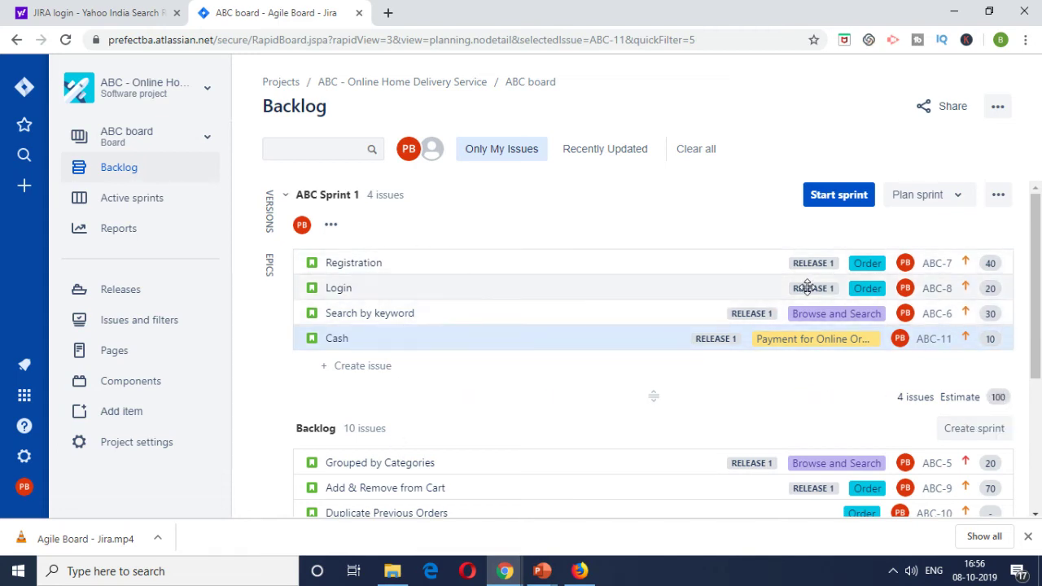
pyautogui.click(559, 328)
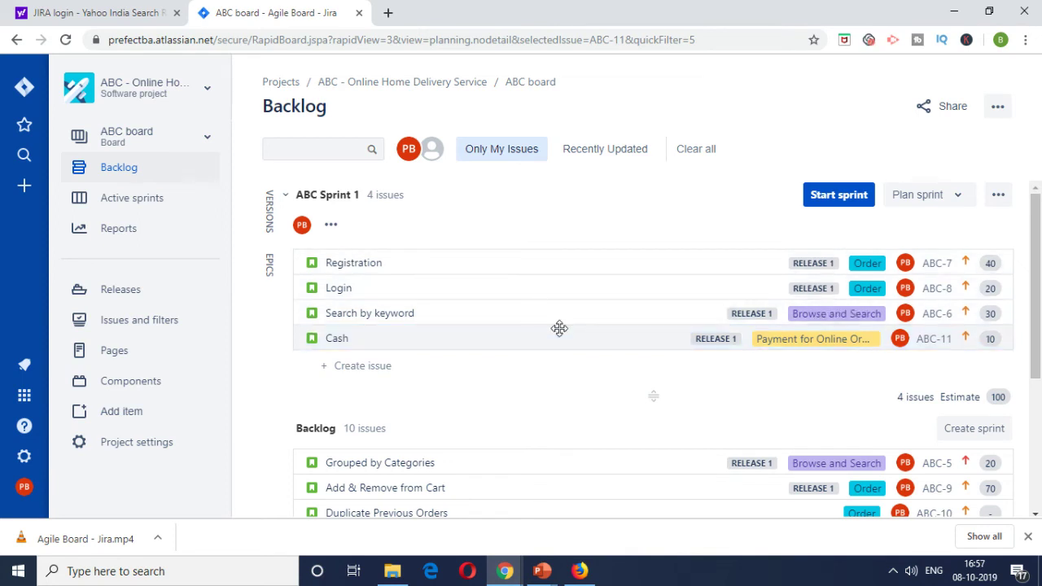
pyautogui.click(586, 340)
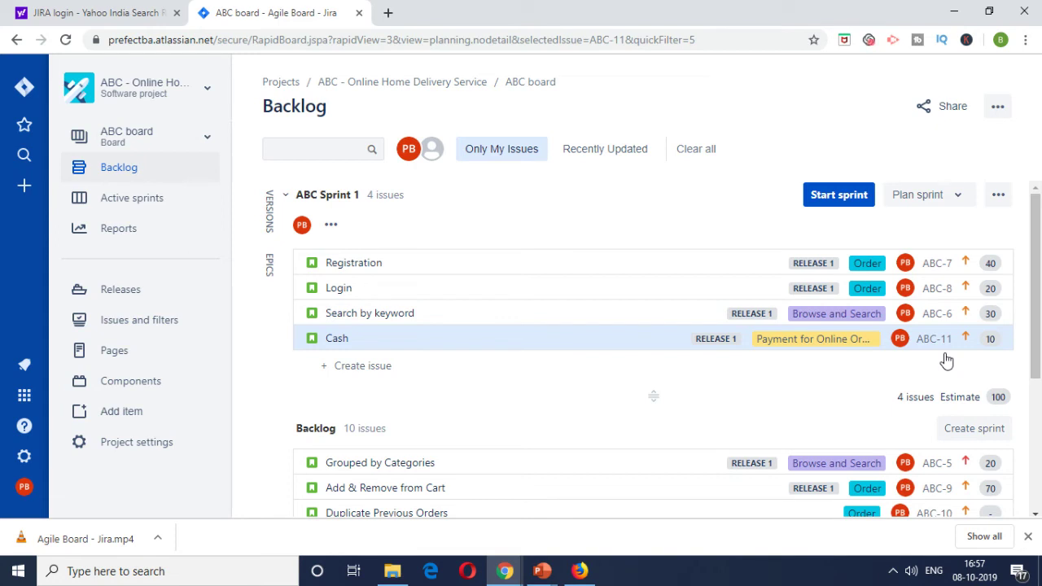
pyautogui.click(932, 199)
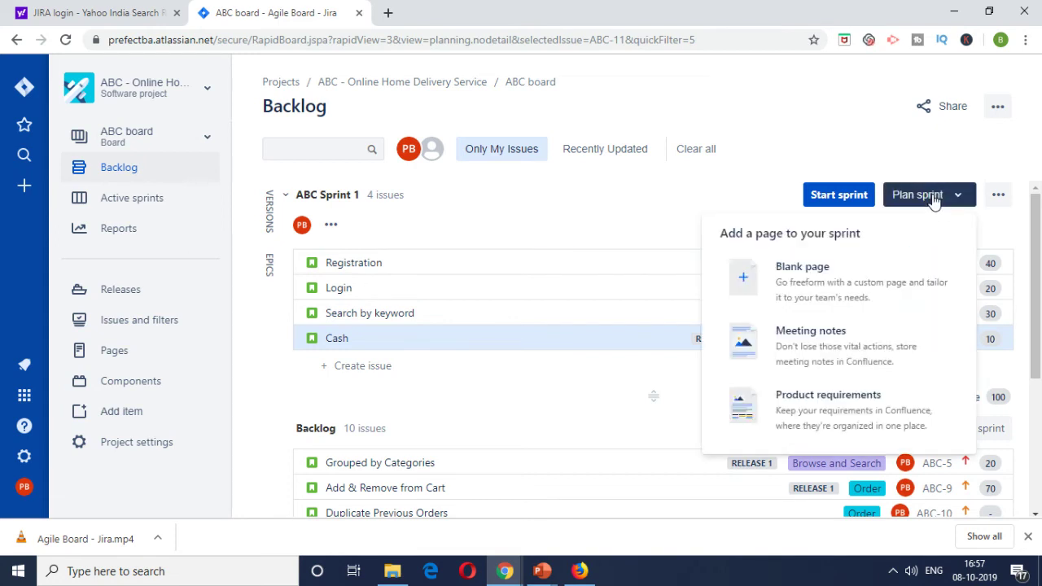
pyautogui.click(932, 201)
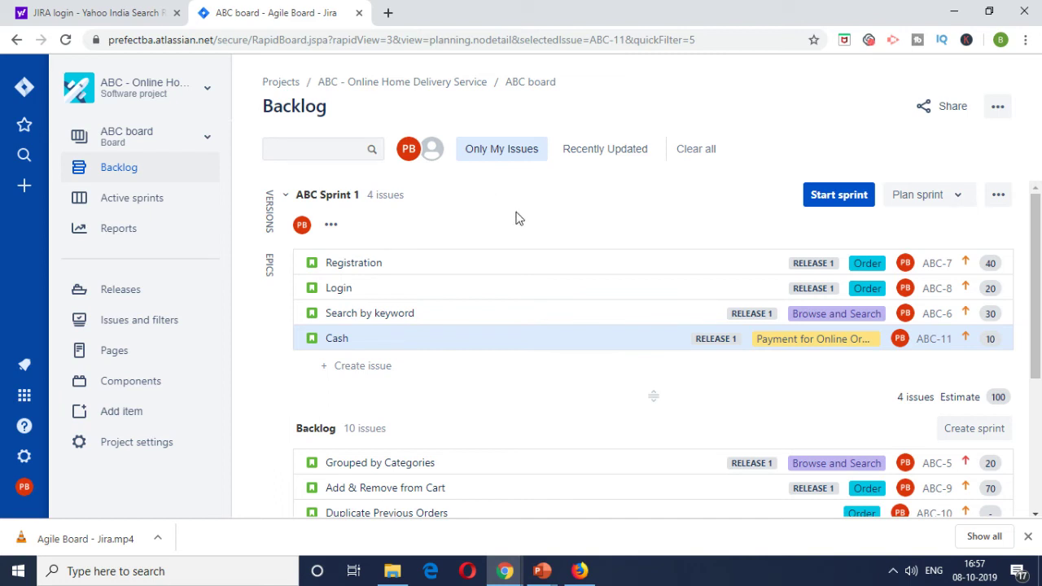
pyautogui.click(361, 341)
pyautogui.click(412, 340)
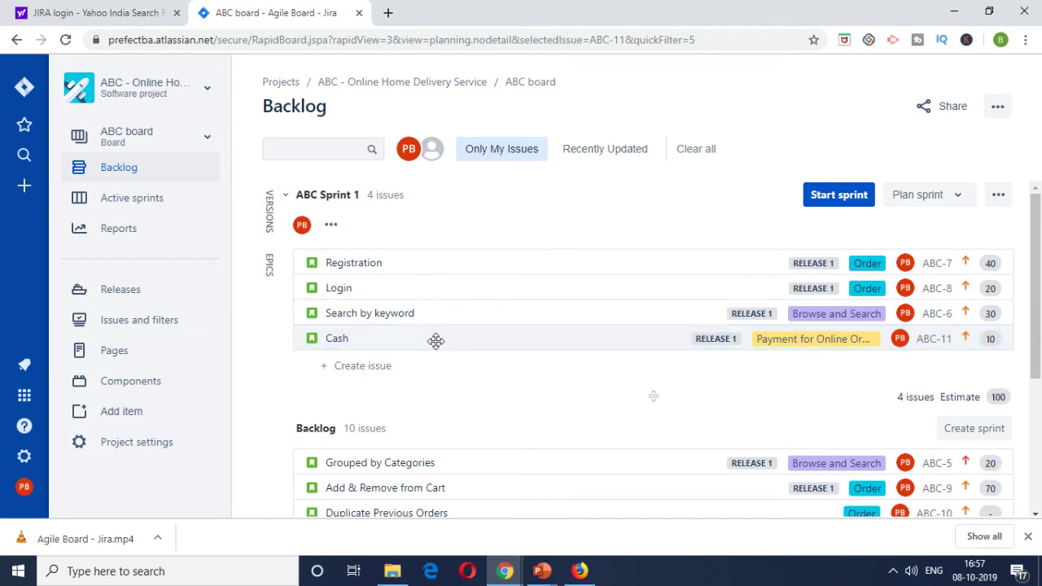
# - Begin starting ABC Sprint 1 with start date 9 October 2019, ending 23 October
pyautogui.click(829, 196)
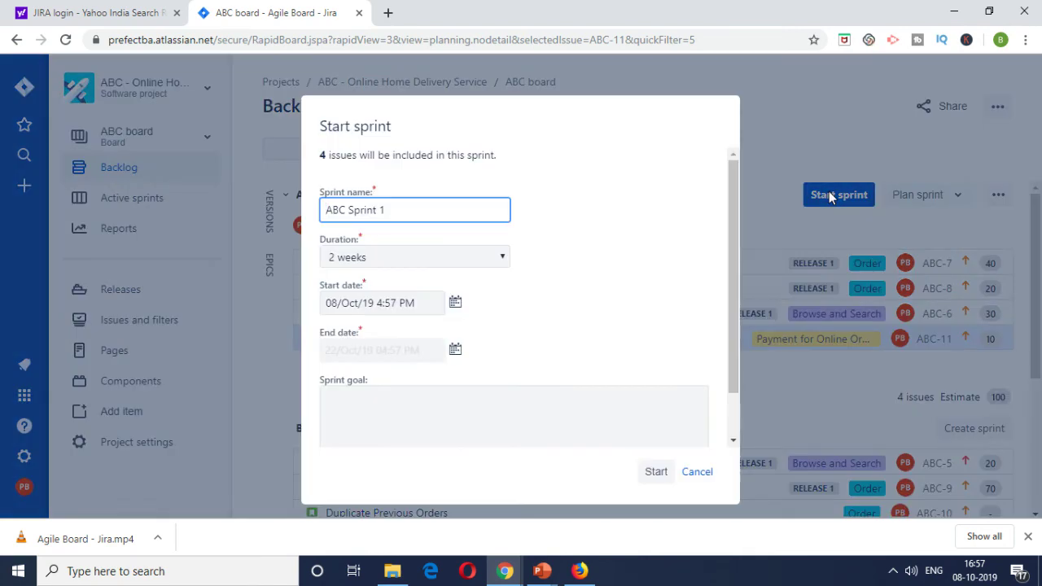
pyautogui.click(451, 208)
pyautogui.click(454, 303)
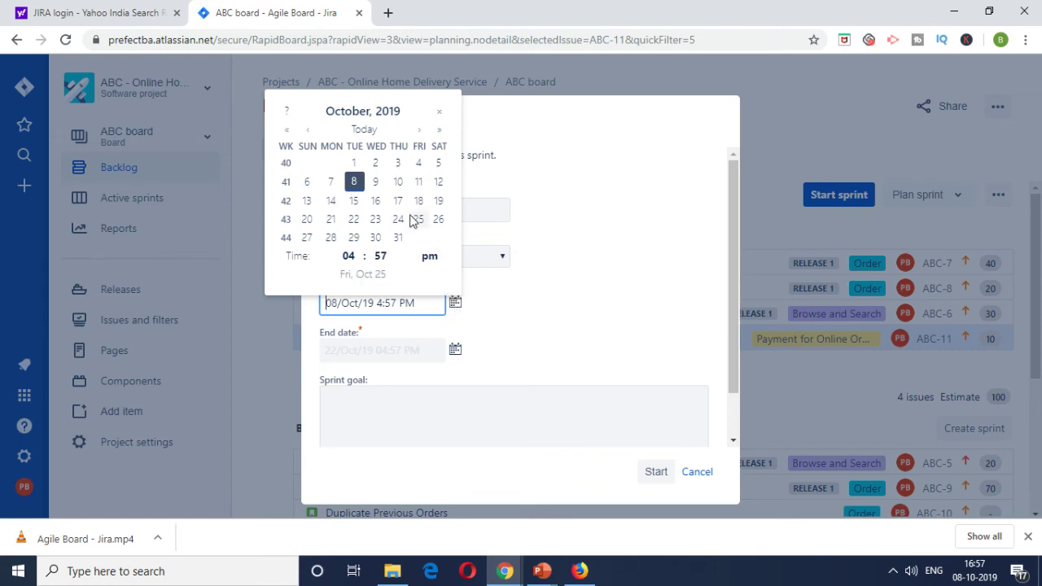
pyautogui.click(376, 183)
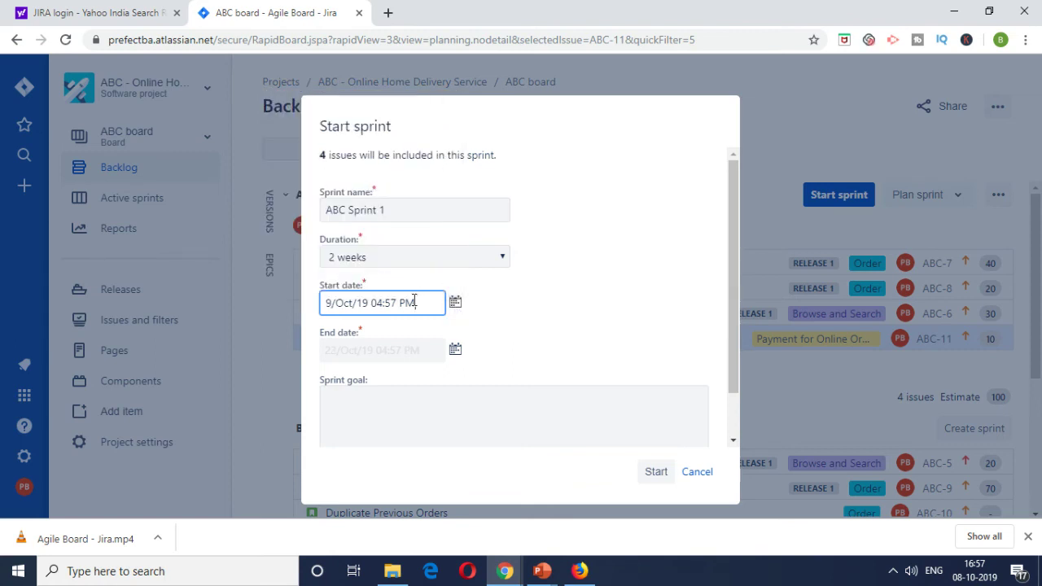
pyautogui.click(514, 349)
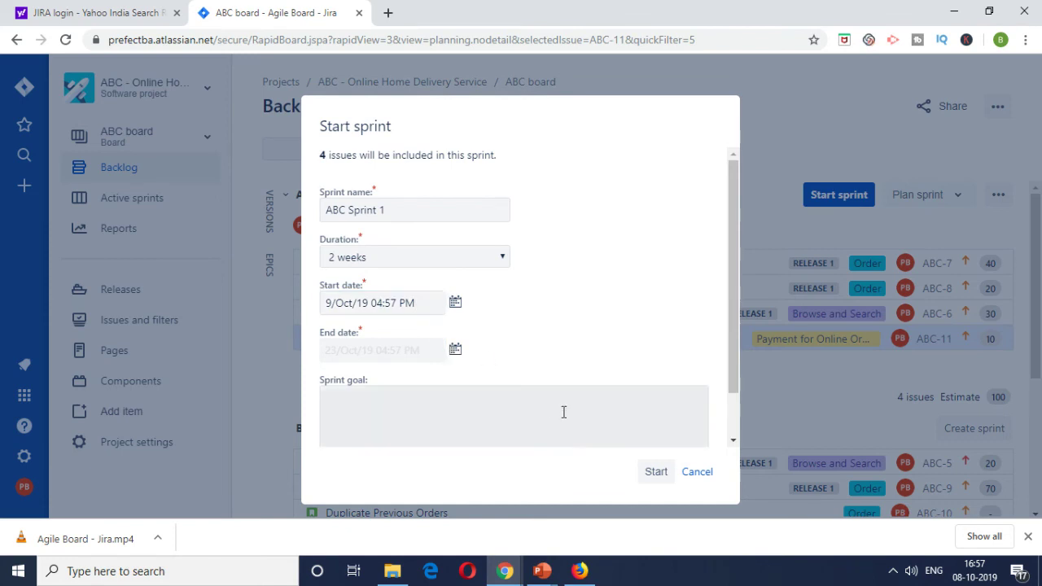
pyautogui.scroll(-1, 562, 412)
# - Enter a sprint goal saying Registration and Login are the key features for delivery this sprint
pyautogui.click(520, 366)
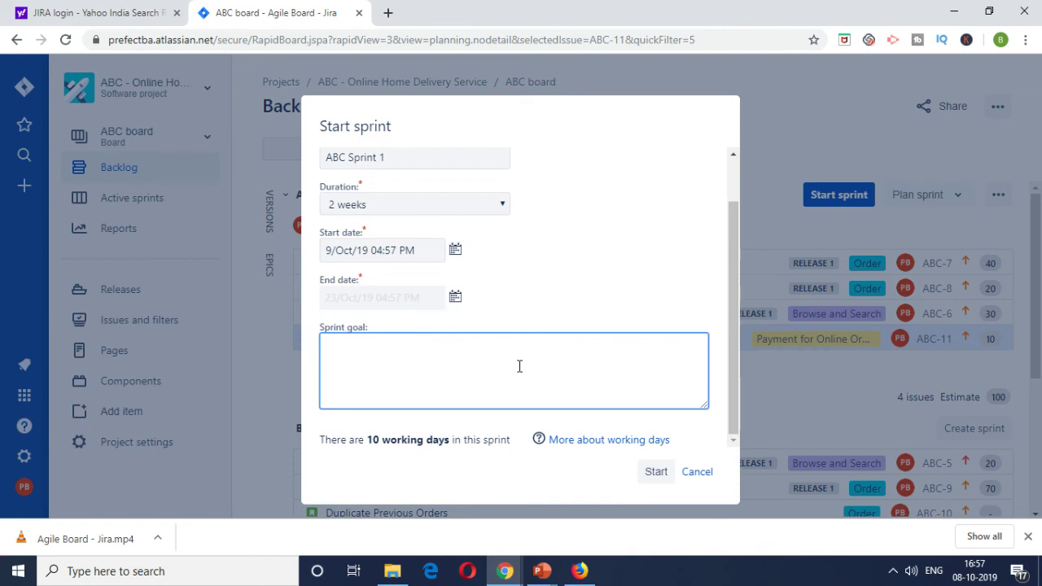
pyautogui.write('Registerqtion')
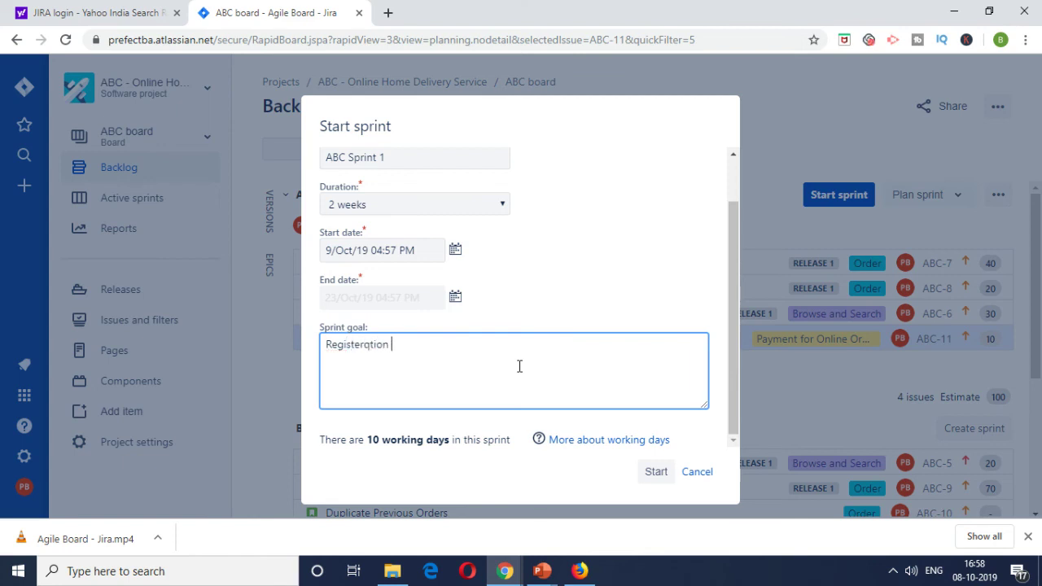
pyautogui.press('BackSpace')
pyautogui.press('BackSpace')
pyautogui.press('BackSpace')
pyautogui.press('BackSpace')
pyautogui.write('r and Login are kthe key features')
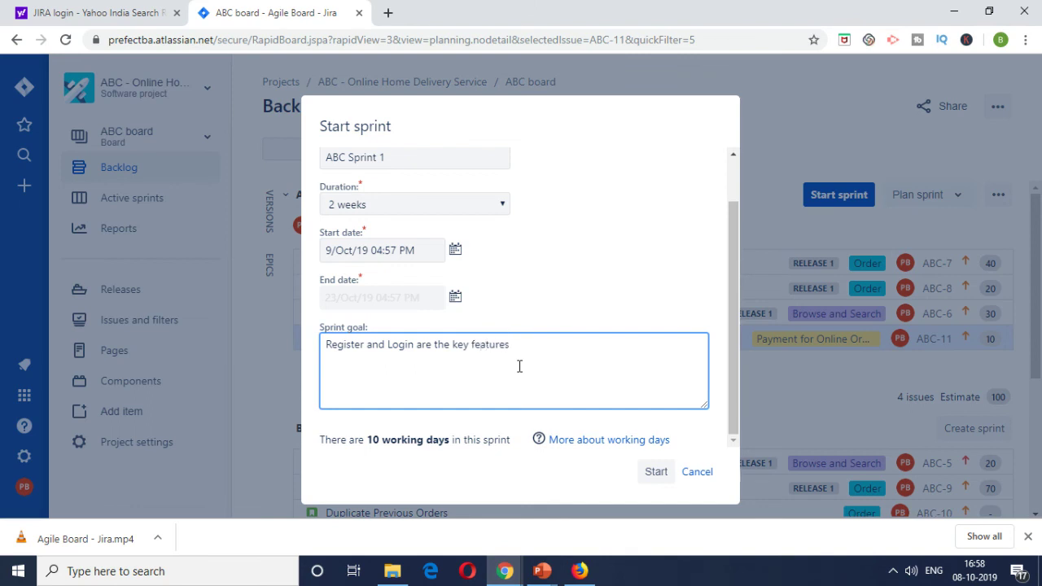
pyautogui.write(' for delivery this sprint..')
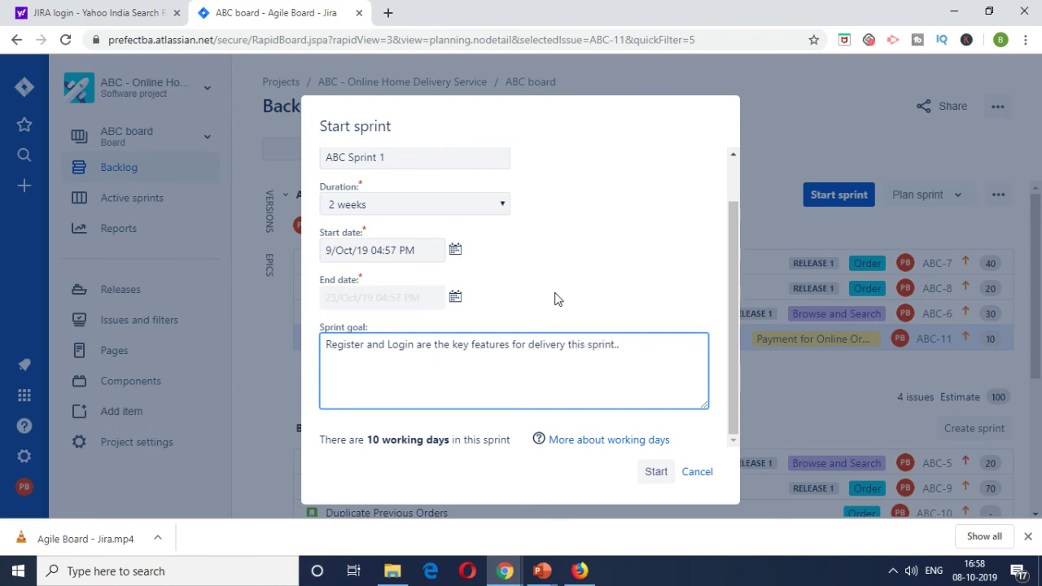
pyautogui.scroll(2, 554, 299)
pyautogui.scroll(-2, 554, 298)
# - Start ABC Sprint 1 and view its active board, all four stories under To Do, sidebar collapsed
pyautogui.click(655, 472)
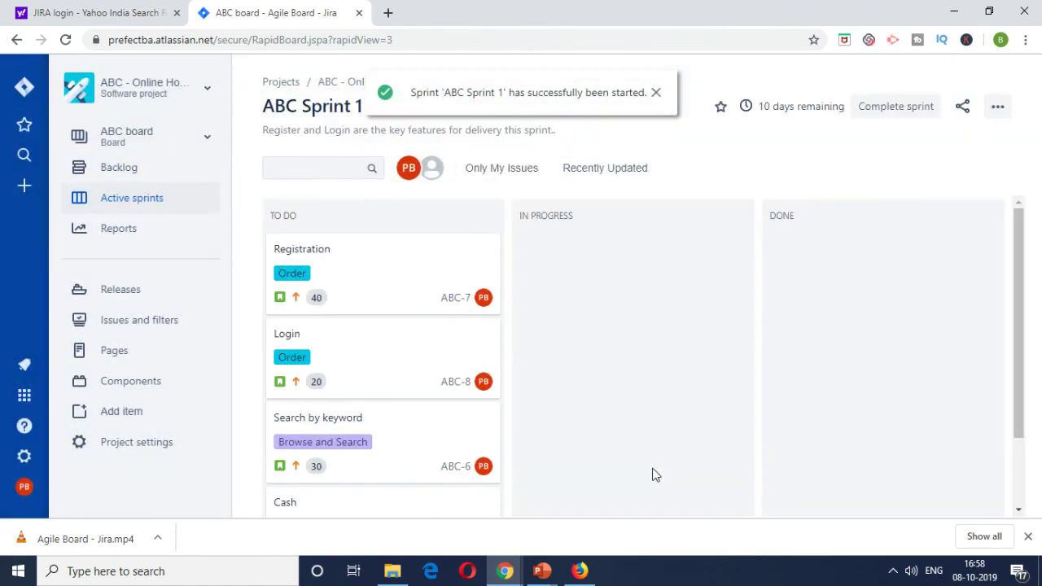
pyautogui.click(656, 92)
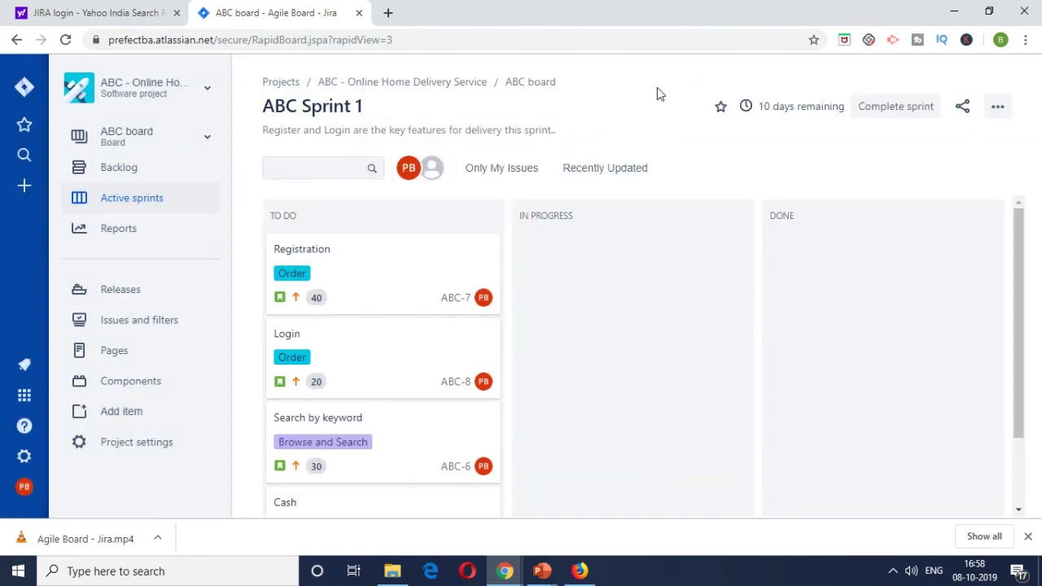
pyautogui.click(126, 168)
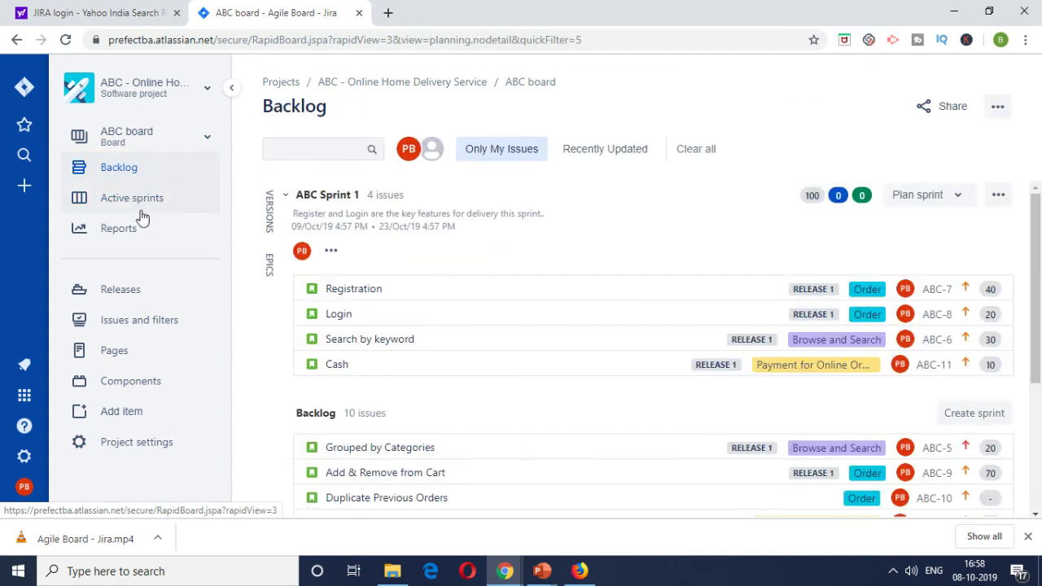
pyautogui.click(140, 202)
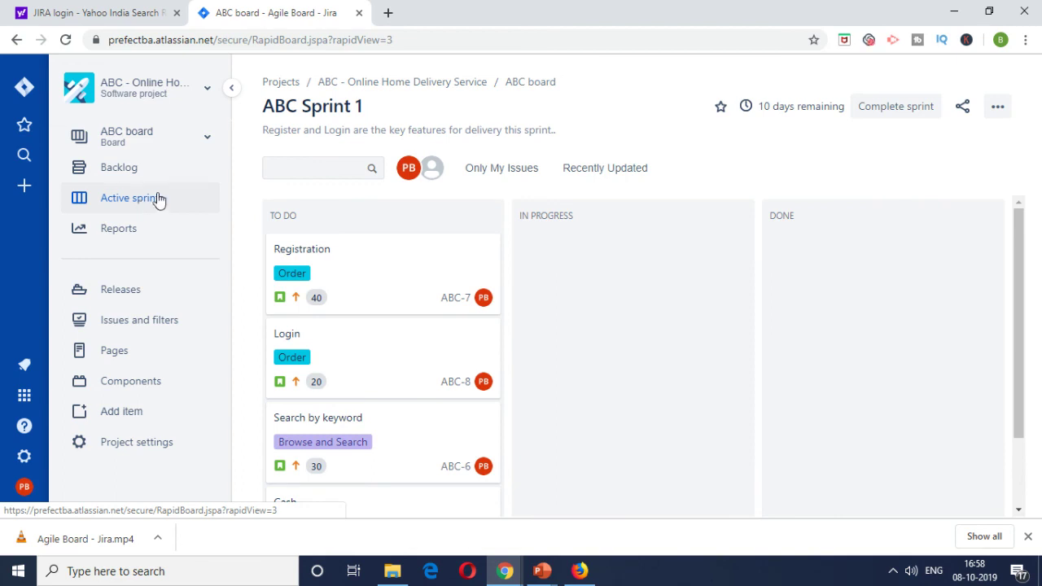
pyautogui.click(231, 88)
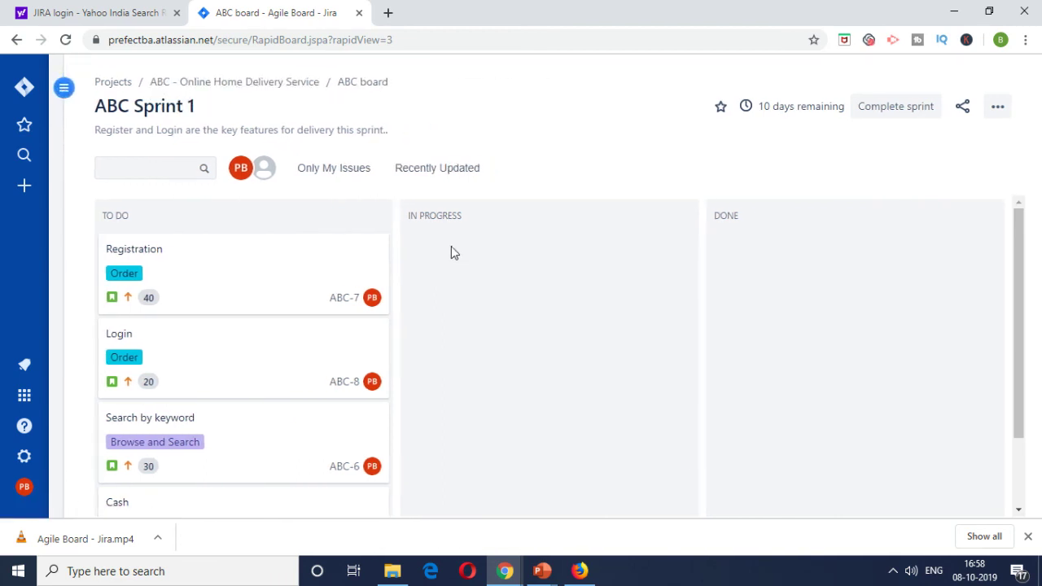
pyautogui.scroll(-2, 516, 263)
pyautogui.scroll(2, 515, 264)
pyautogui.scroll(-1, 560, 337)
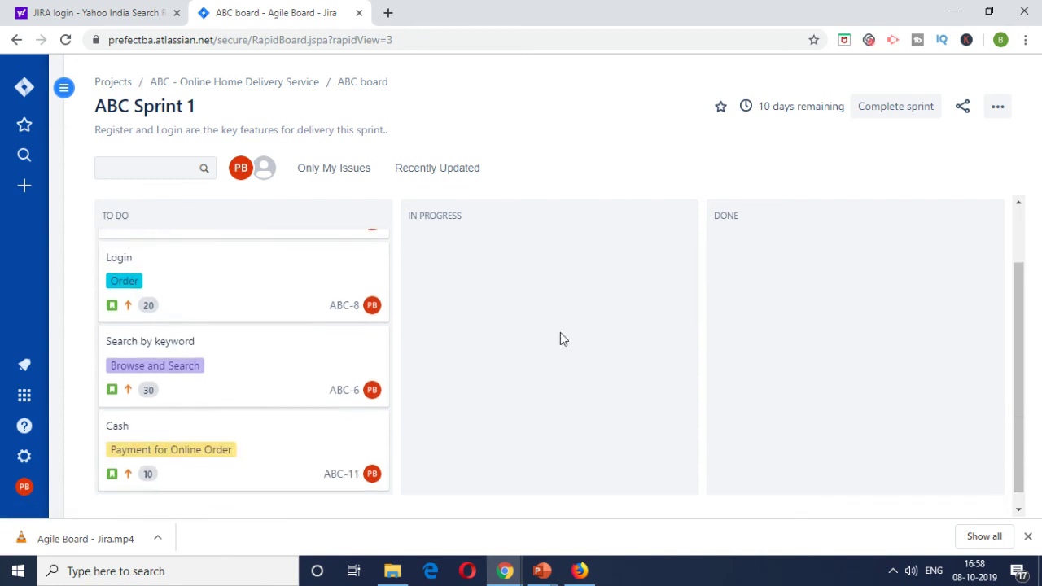
pyautogui.scroll(1, 560, 337)
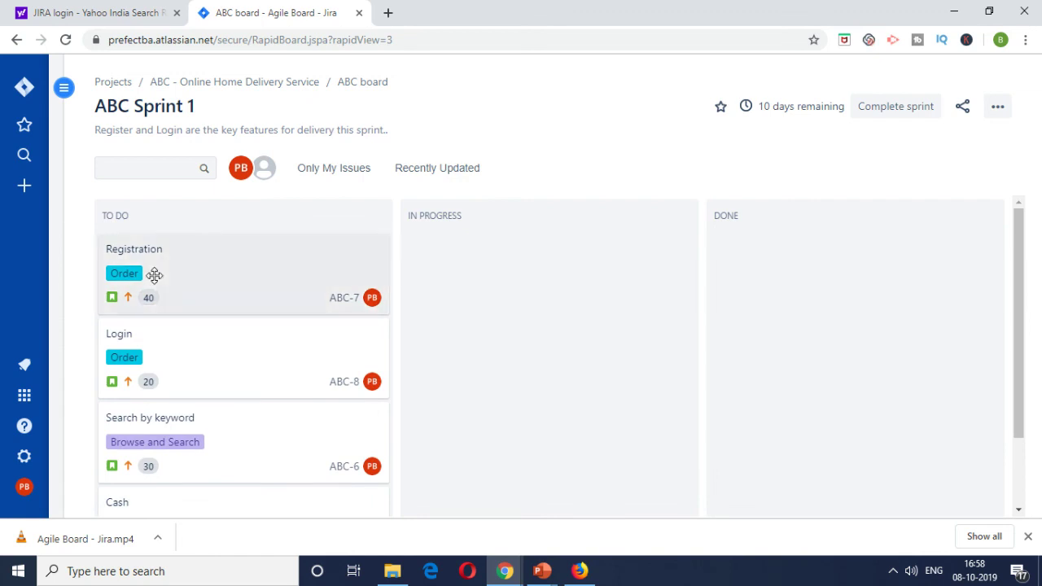